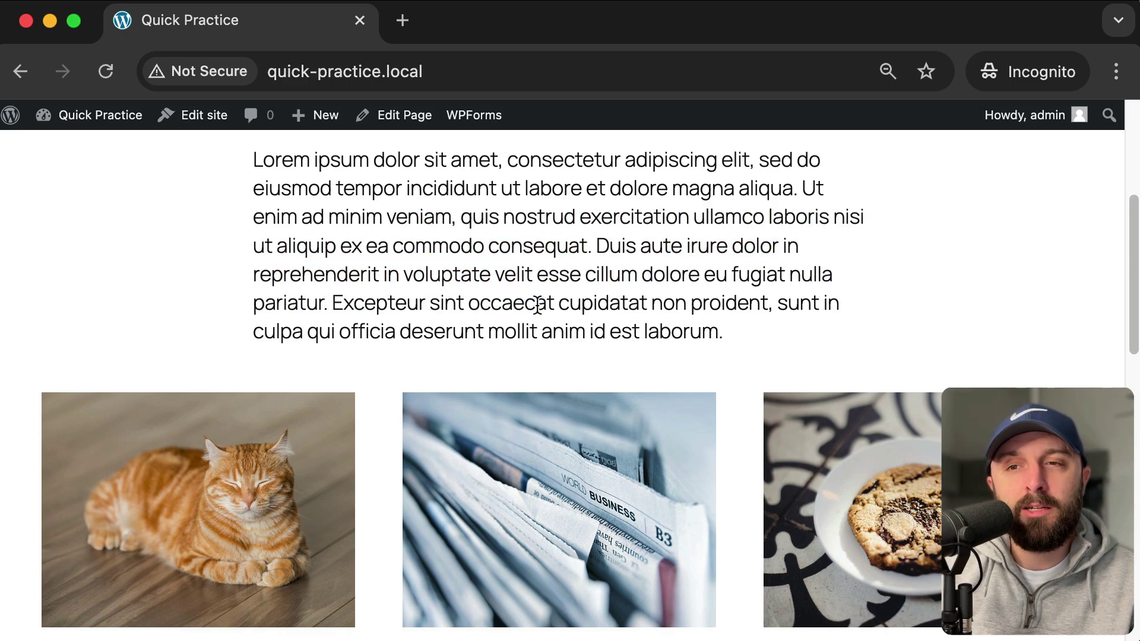
- From the Dashboard's Themes page, enter the site editor and open the Pages template
scroll(538, 306, up, 5)
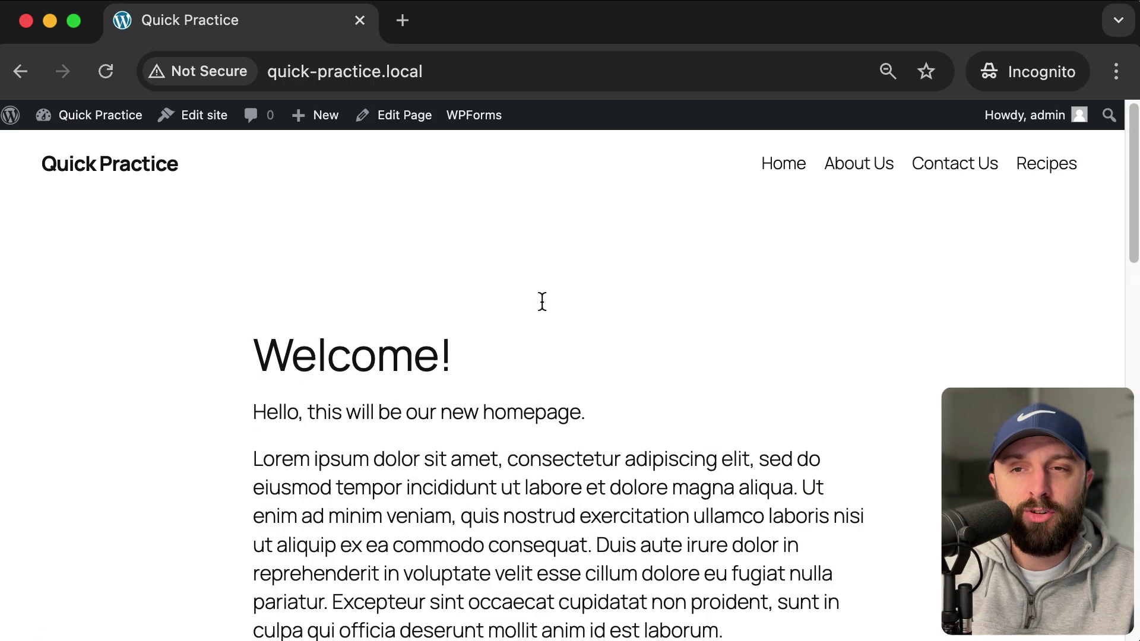
click(106, 118)
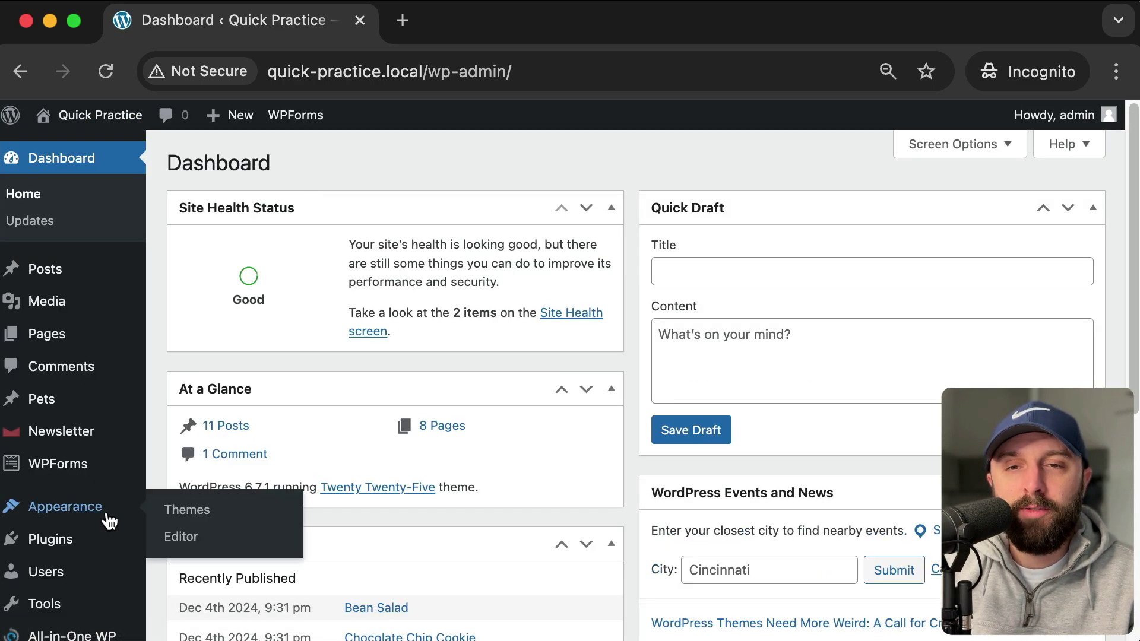
click(103, 517)
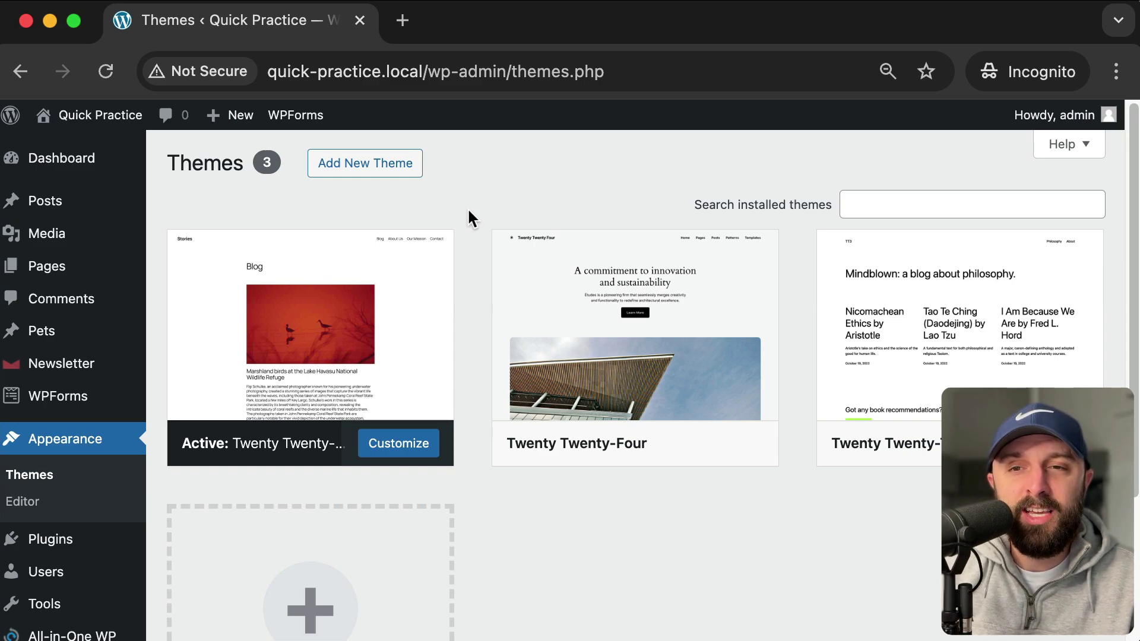
mouse_move(440, 259)
click(400, 446)
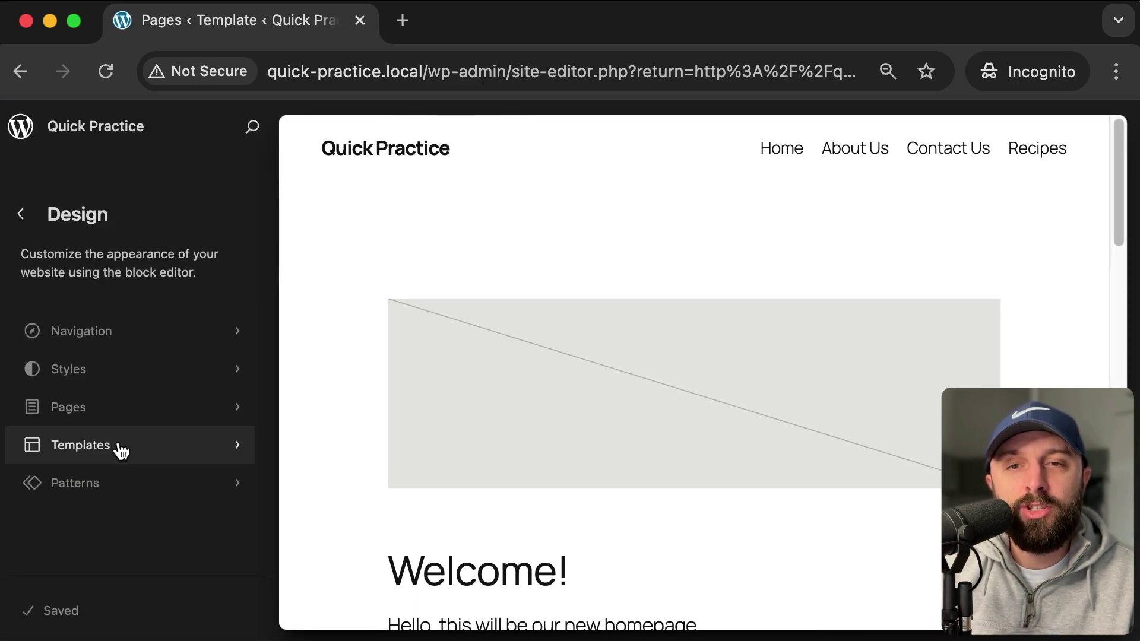
click(81, 449)
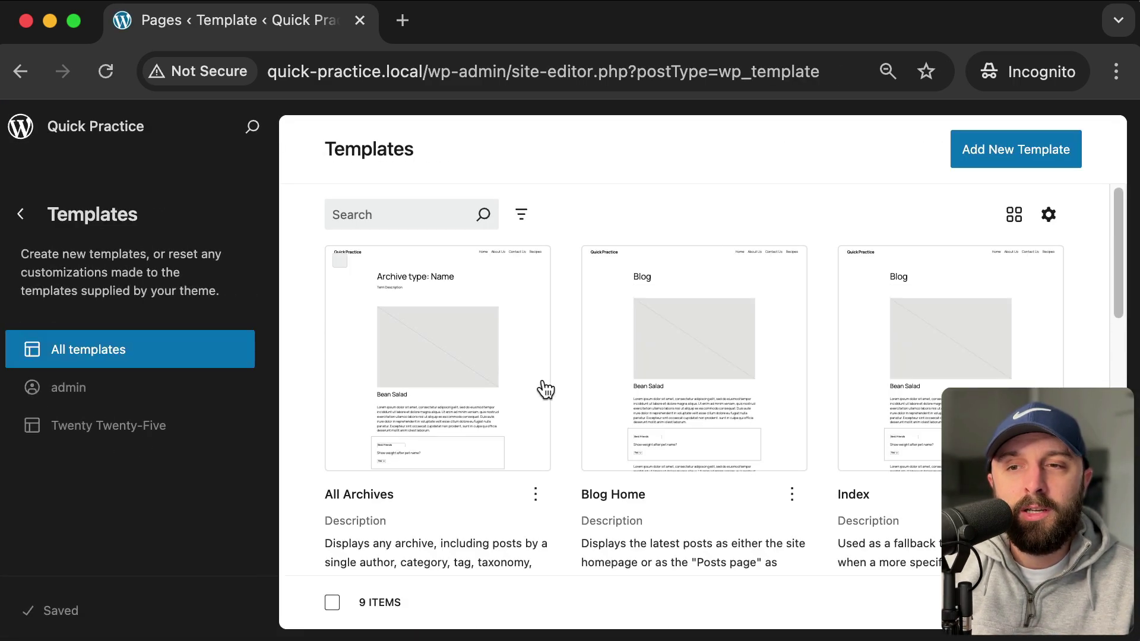
scroll(544, 390, down, 2)
scroll(544, 390, down, 5)
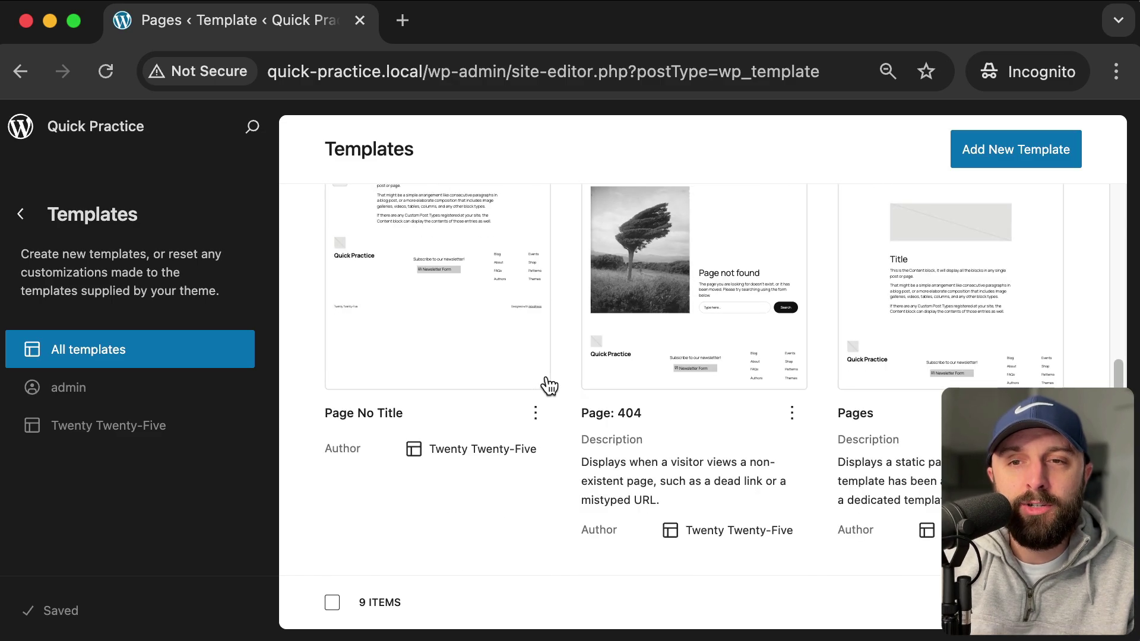
click(914, 271)
- Insert an 'Our Super Custom' paragraph before the Featured Image block with a yellow Accent 1 background
click(234, 128)
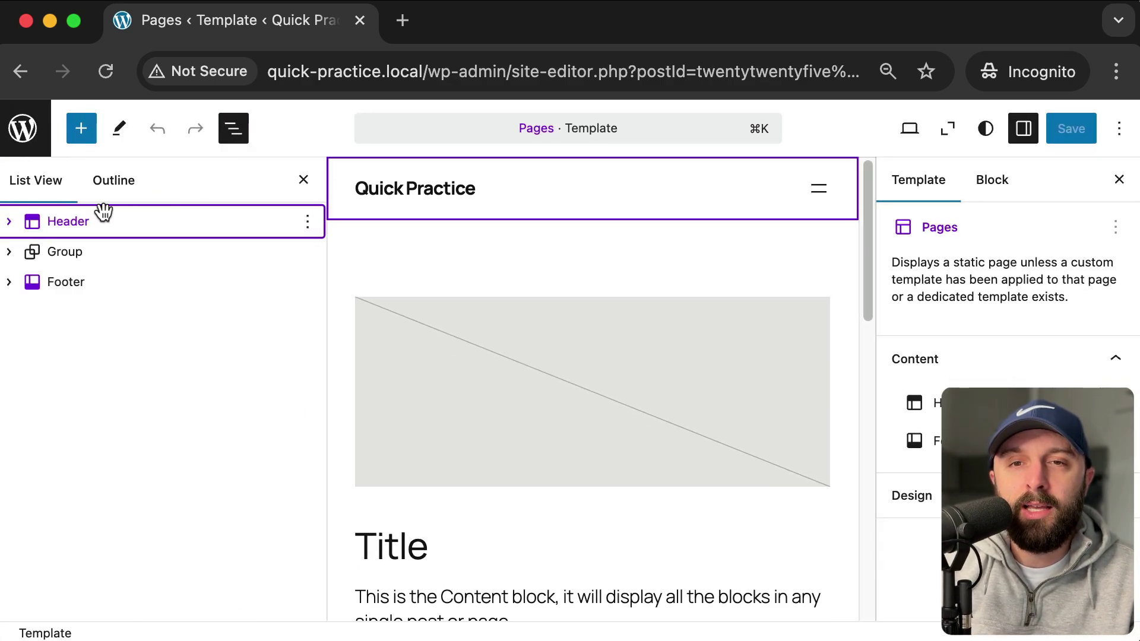
click(10, 252)
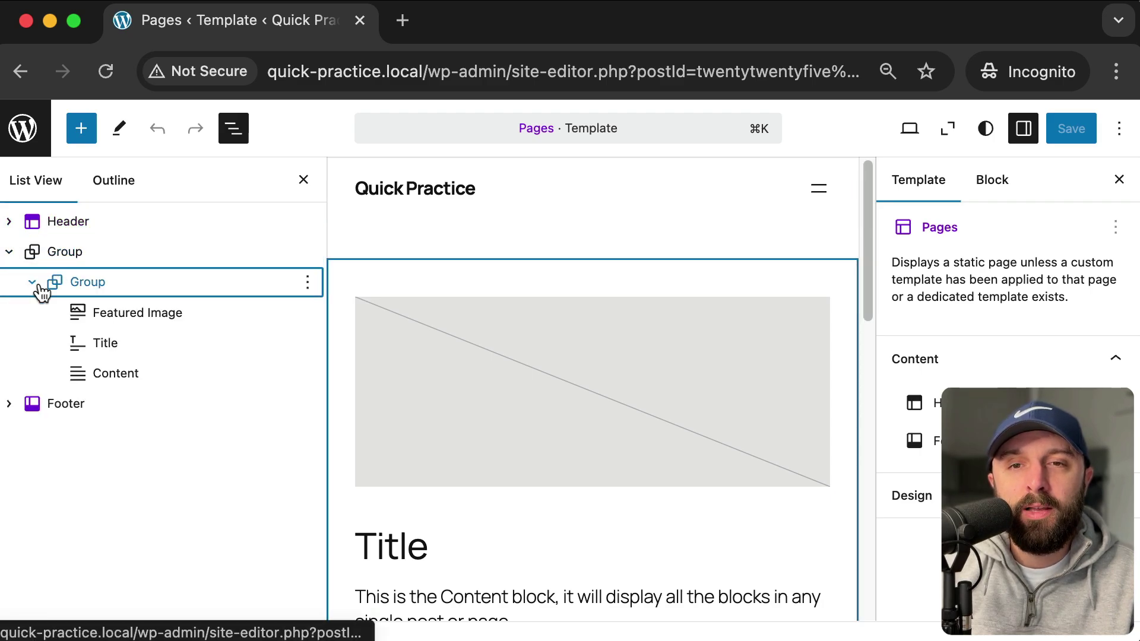
right_click(112, 315)
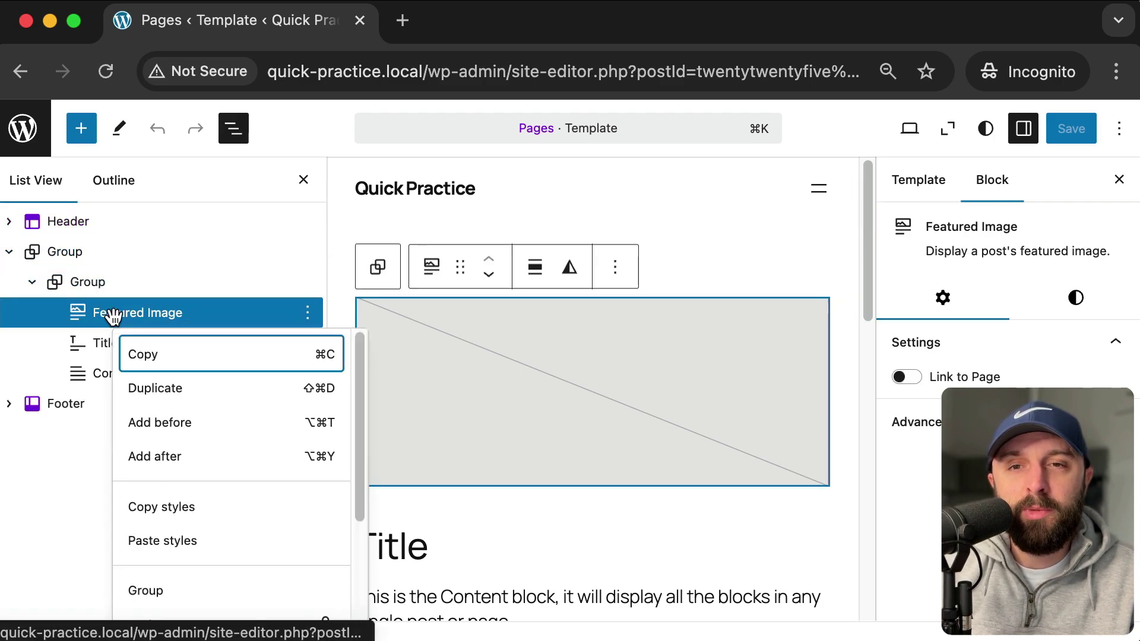
click(203, 425)
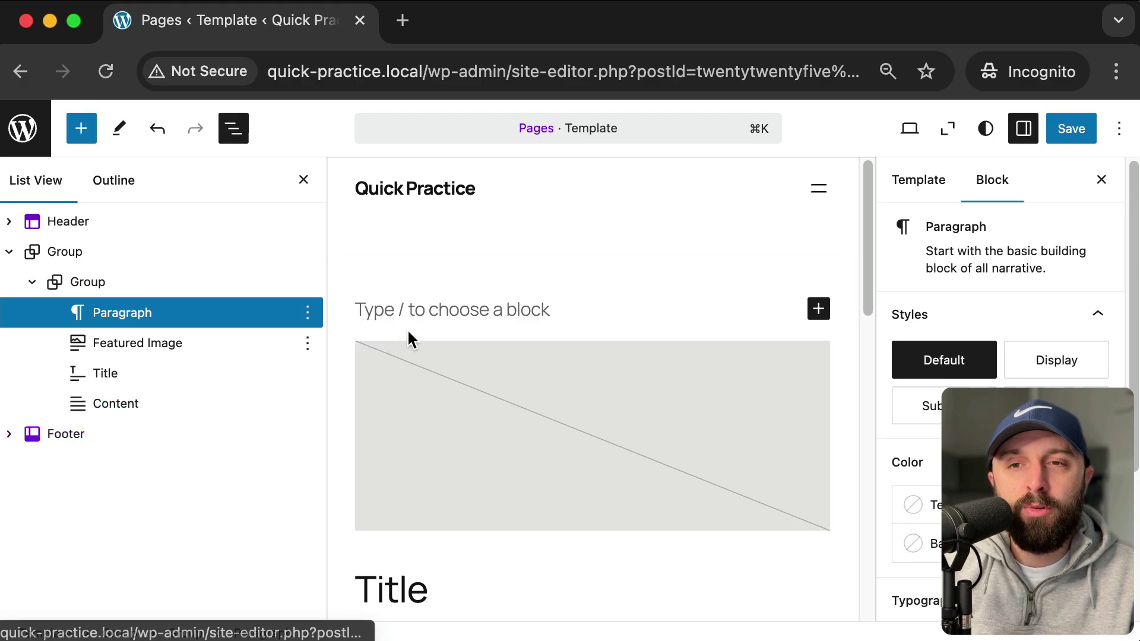
text(Our )
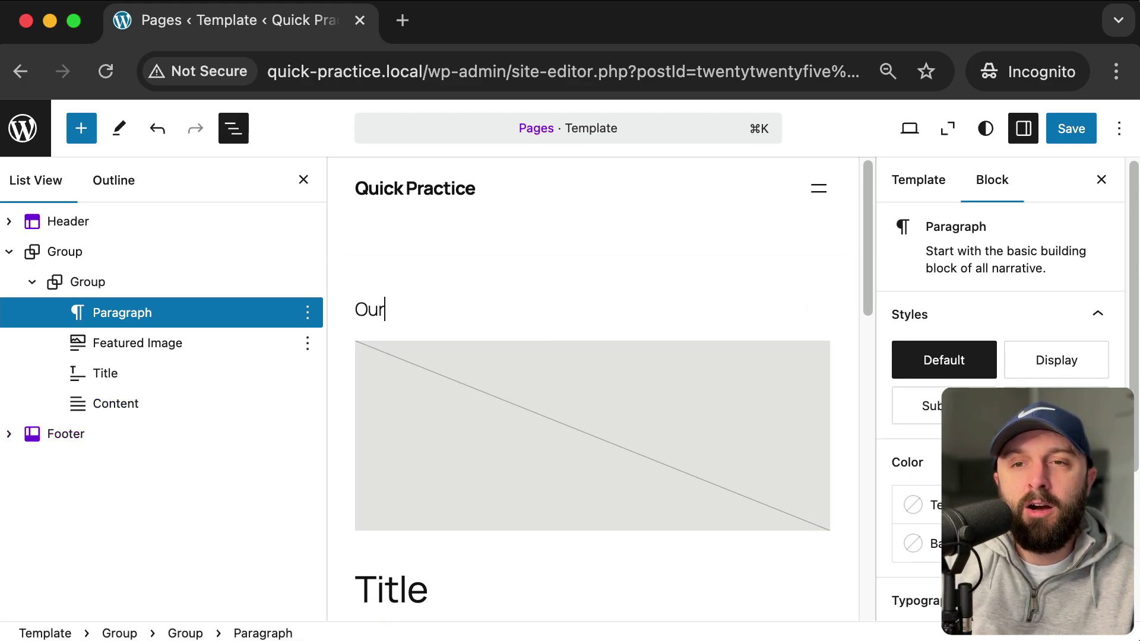
text(Super Custom Theme)
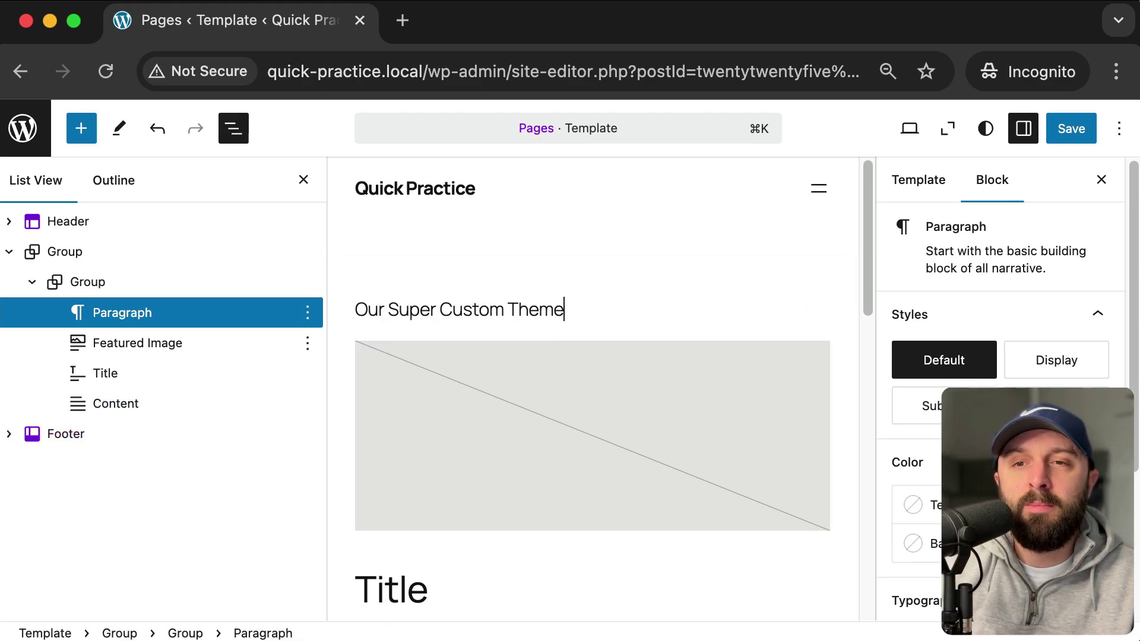
click(918, 544)
click(716, 451)
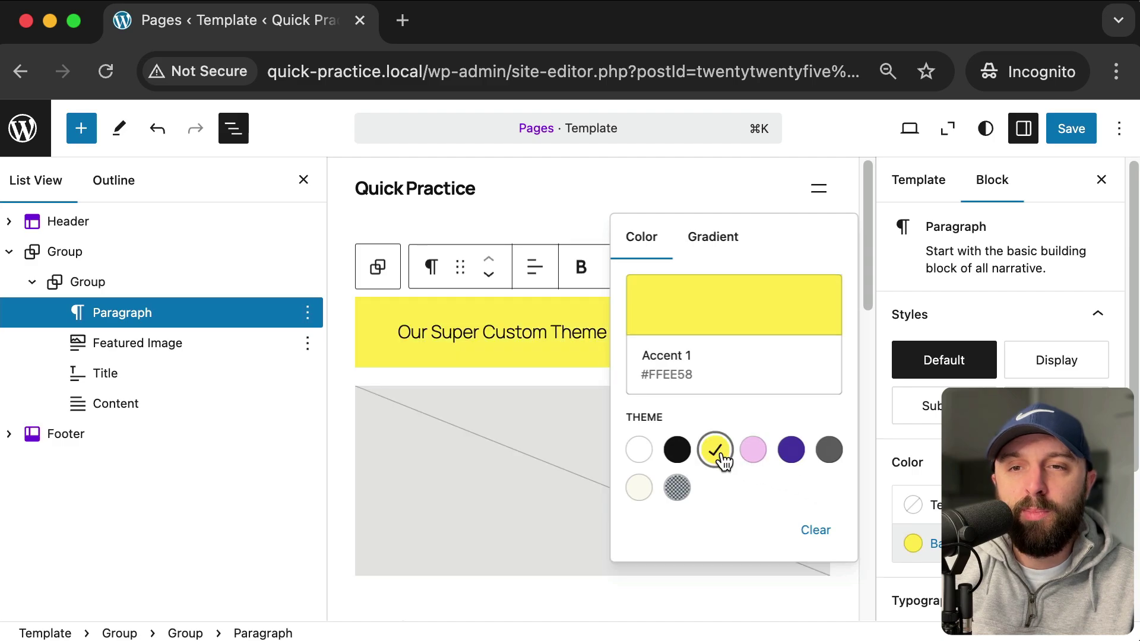
- Save the Pages template and view the Recipes page on the live site
click(1072, 129)
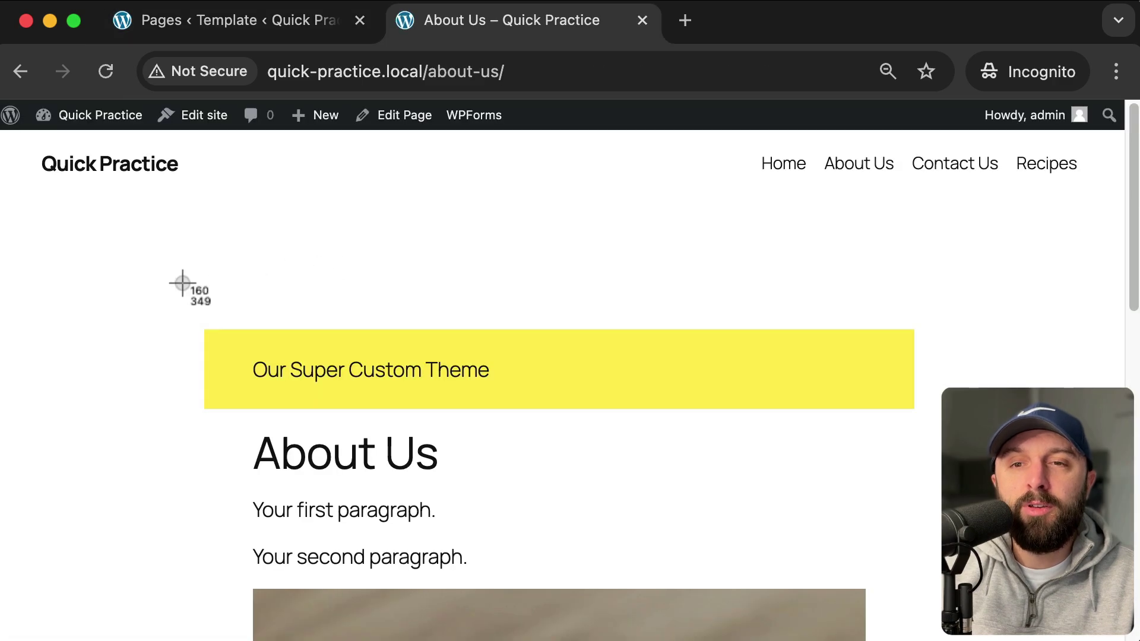
drag(179, 286, 569, 420)
click(954, 169)
click(1039, 172)
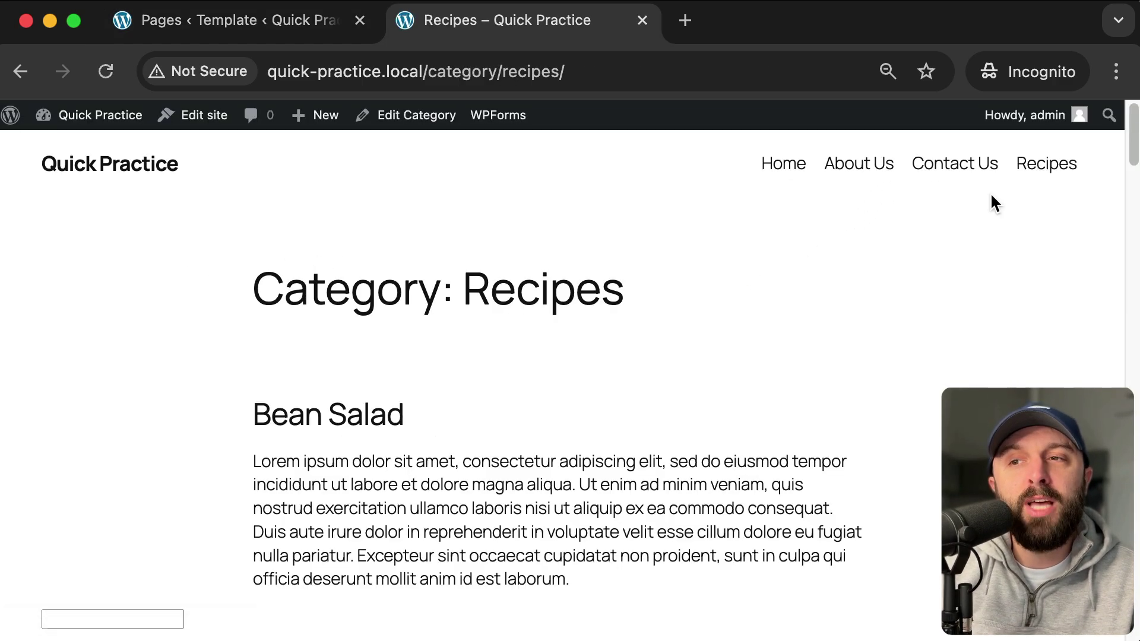
key(super+shift+4)
drag(253, 207, 757, 260)
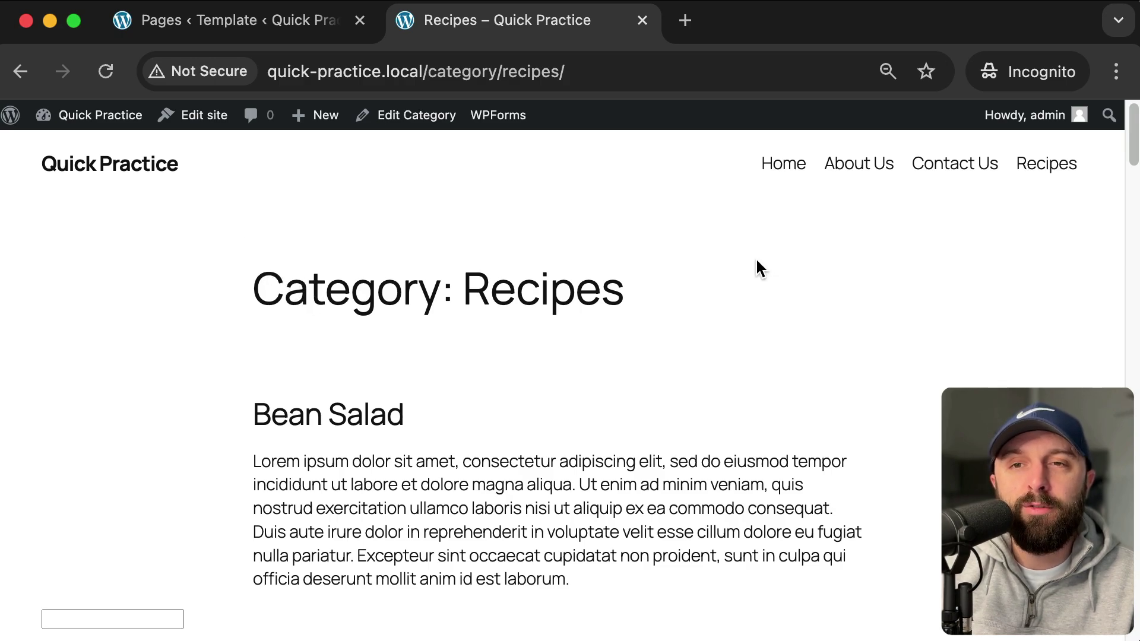
- Export the theme via the editor's Options > Tools > Export and save twentytwentyfive.zip to Downloads
click(247, 32)
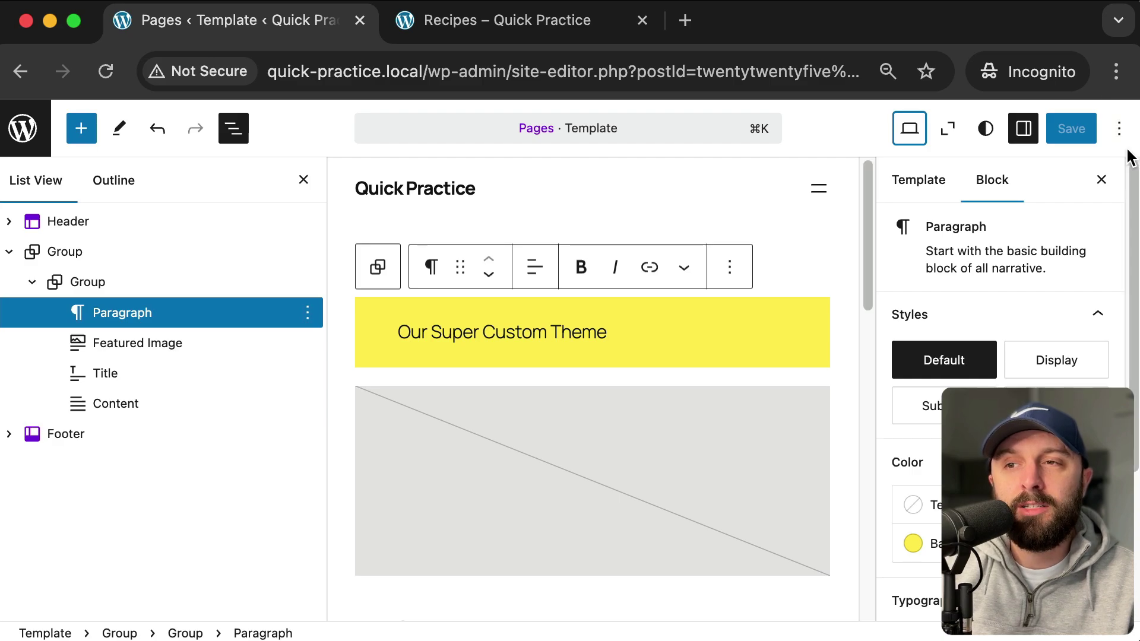
click(1120, 129)
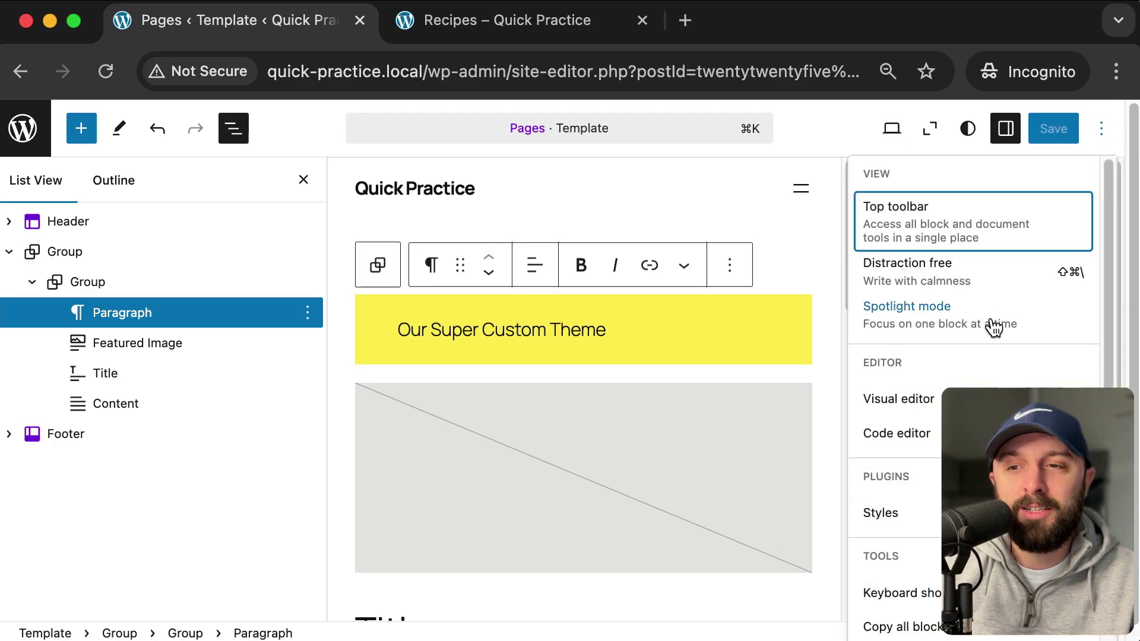
scroll(987, 322, down, 3)
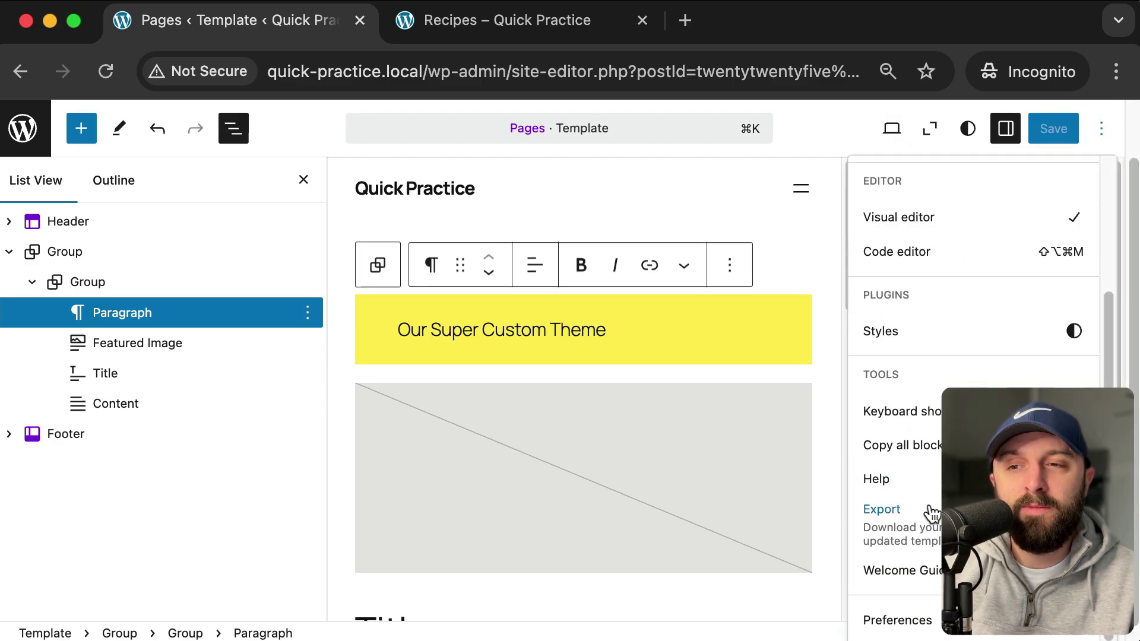
key(super+shift+4)
drag(859, 495, 950, 554)
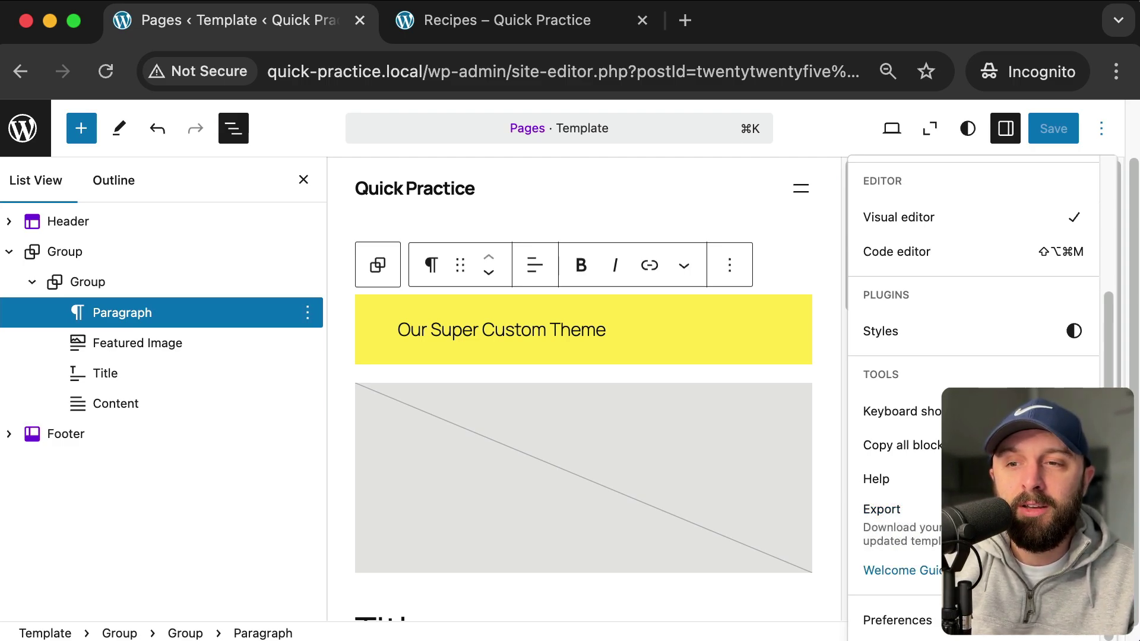
click(886, 512)
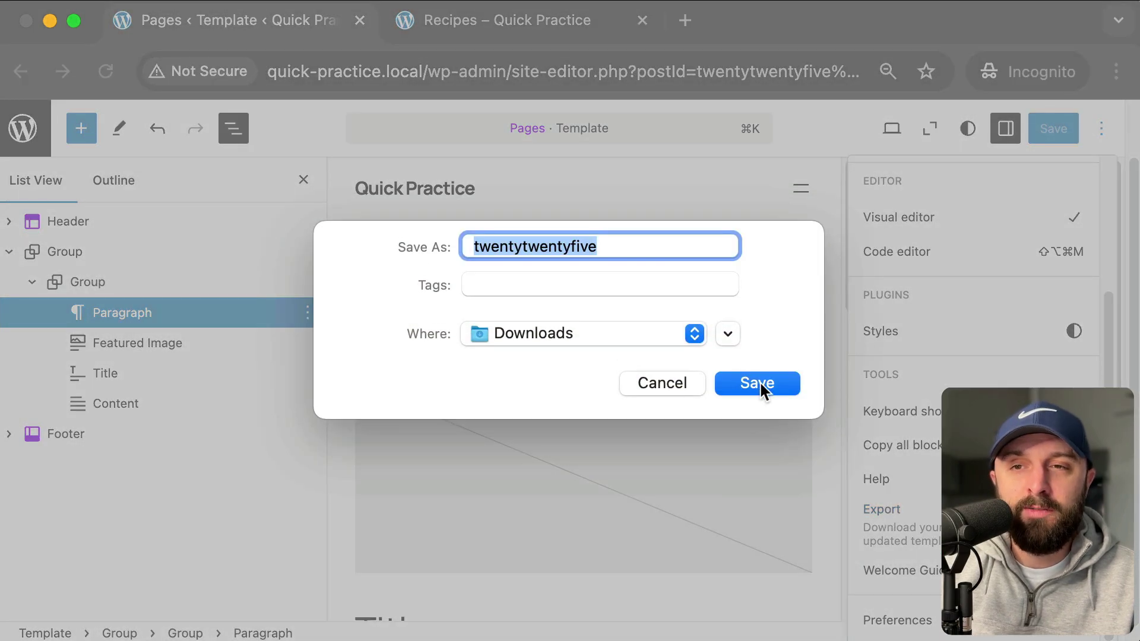
click(761, 383)
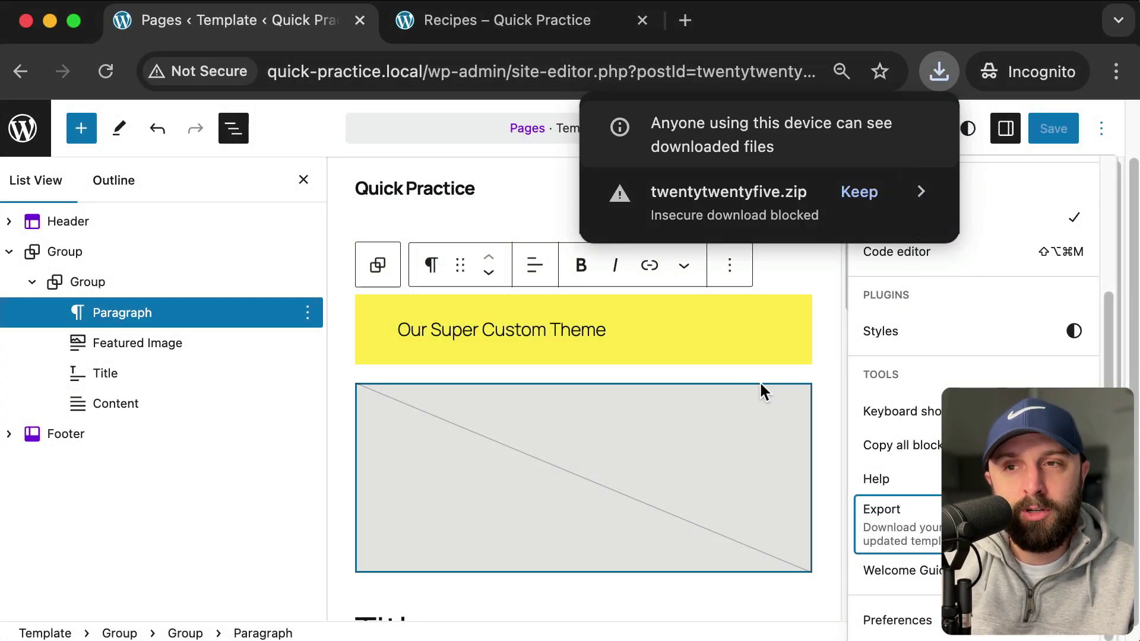
- Keep the blocked twentytwentyfive.zip download, reveal it in Finder, then close the Downloads window
click(864, 196)
click(868, 198)
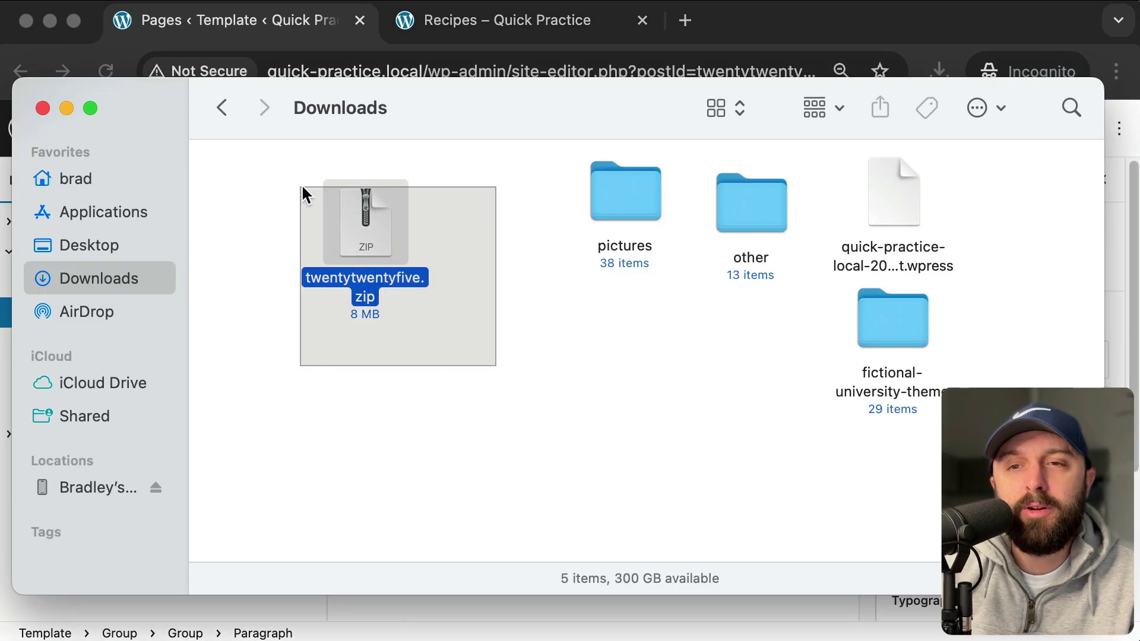
drag(278, 164, 493, 338)
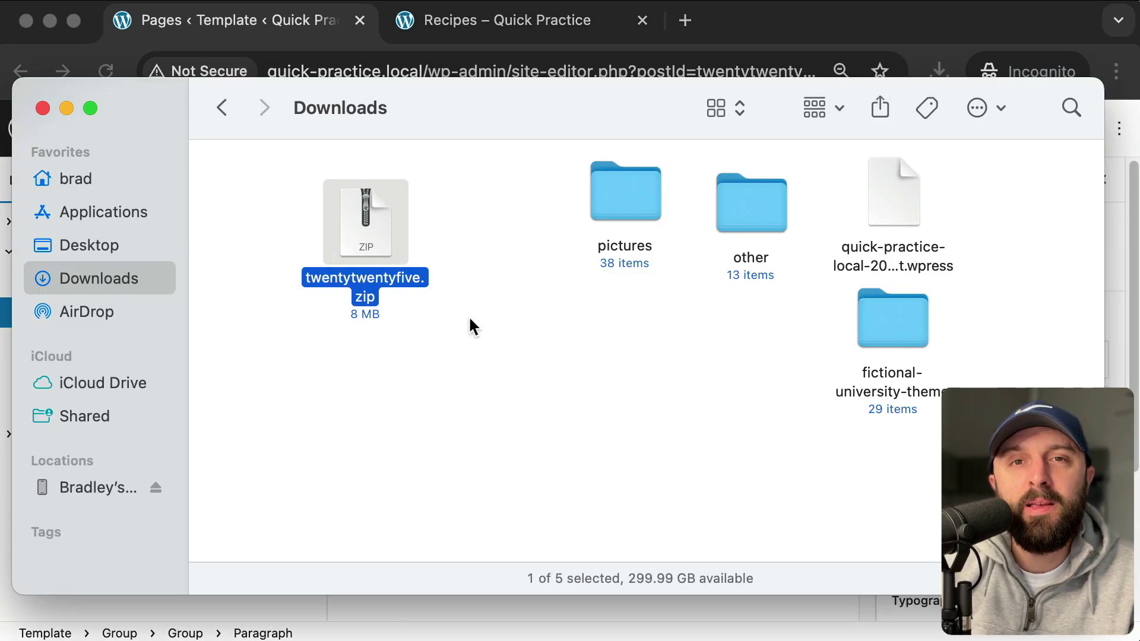
click(776, 22)
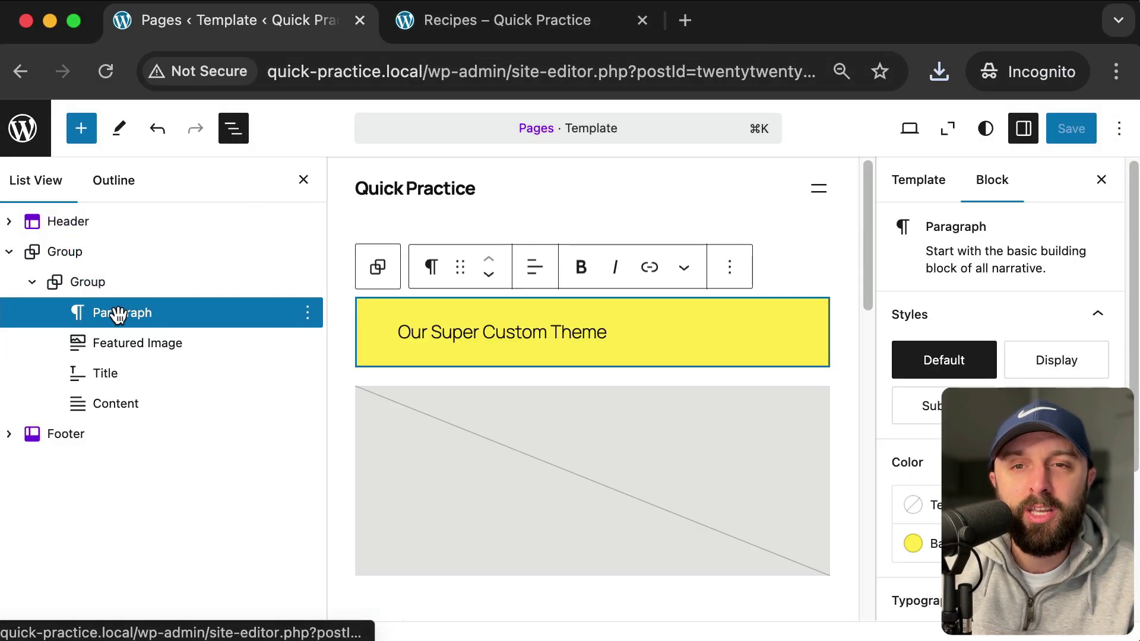
- Delete the yellow intro paragraph and save the Pages template
click(731, 269)
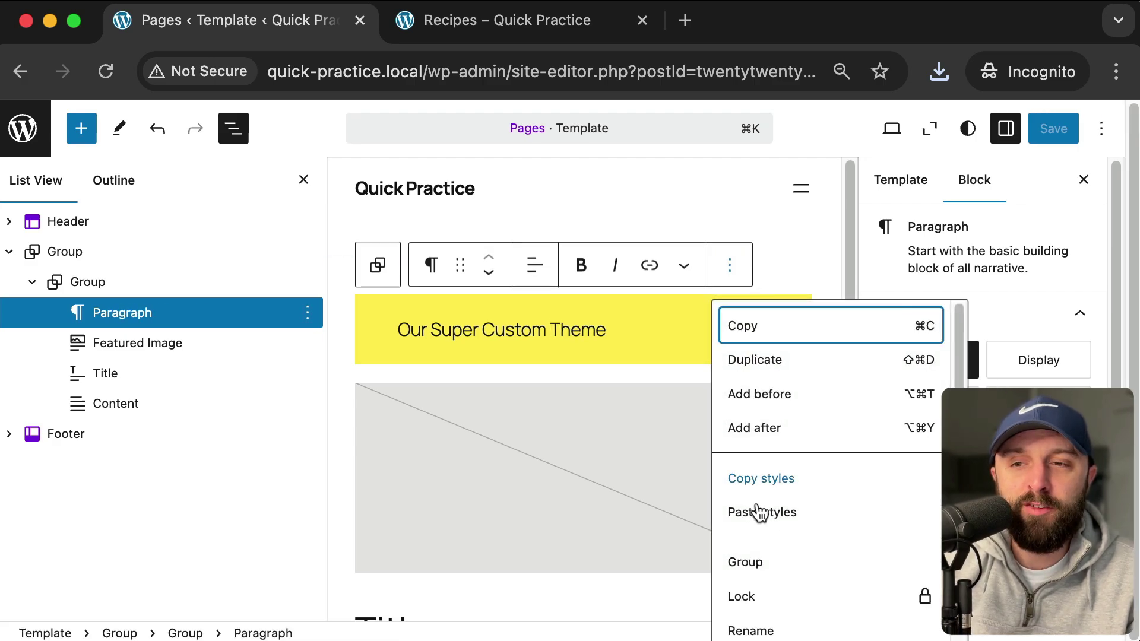
scroll(752, 565, down, 3)
click(747, 624)
click(1070, 129)
- Browse the live site's About Us page and end on the Contact Us page
click(408, 27)
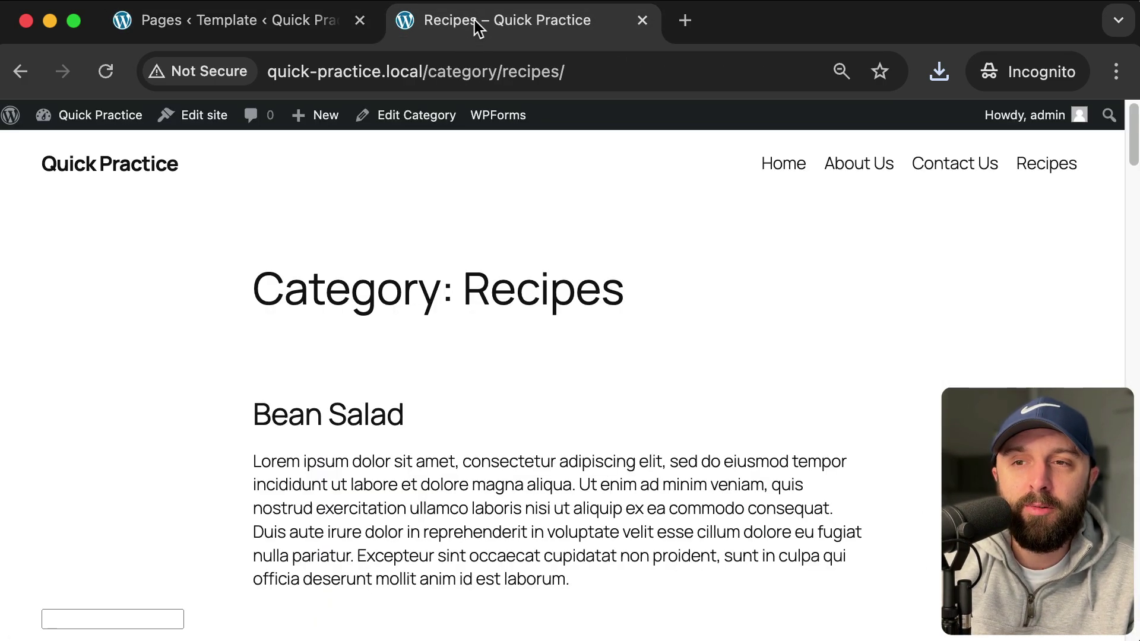
click(849, 166)
click(929, 166)
click(891, 167)
click(950, 167)
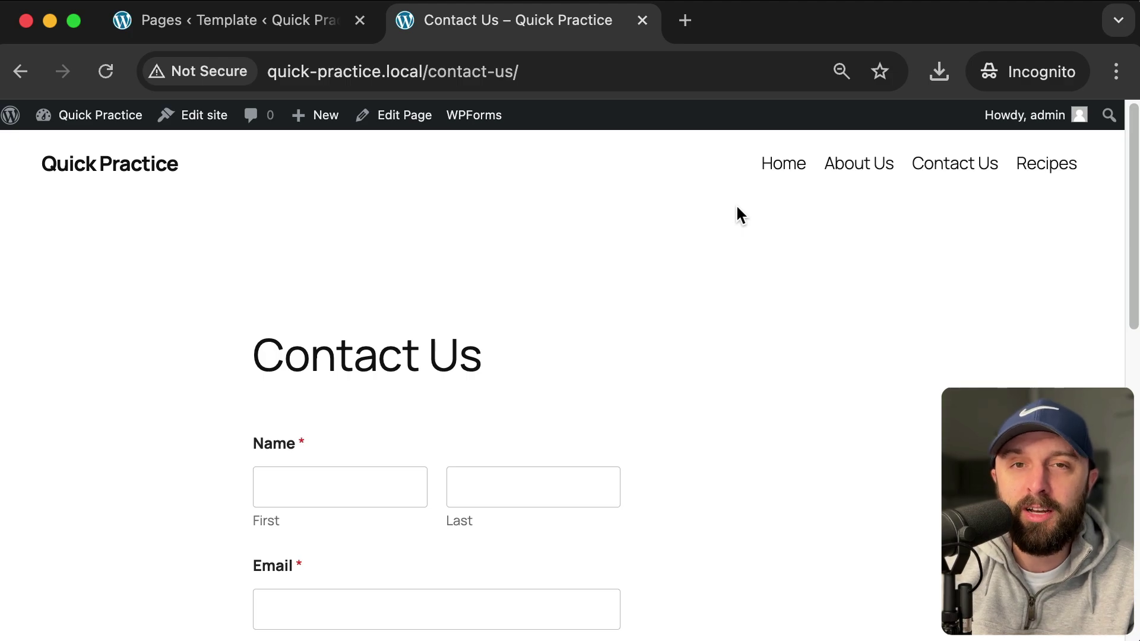
- Extract twentytwentyfive.zip in Downloads and move the leftover zip to Trash
key(super+Tab)
drag(520, 370, 274, 194)
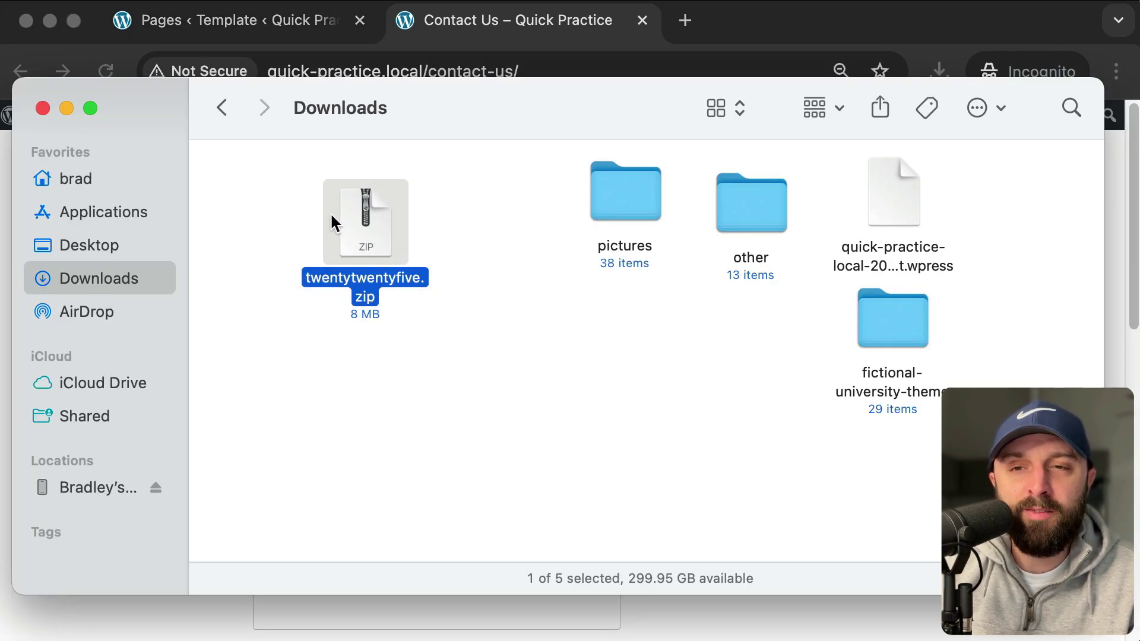
mouse_move(360, 217)
mouse_down()
mouse_move(326, 211)
mouse_move(345, 216)
mouse_up()
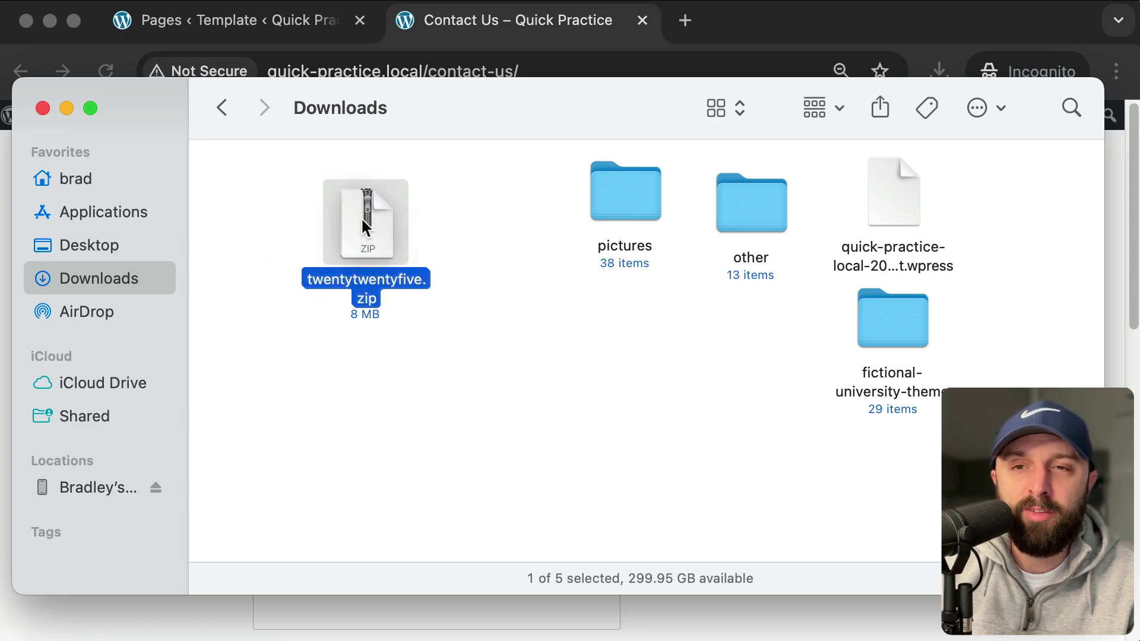
super+click(383, 213)
click(365, 210)
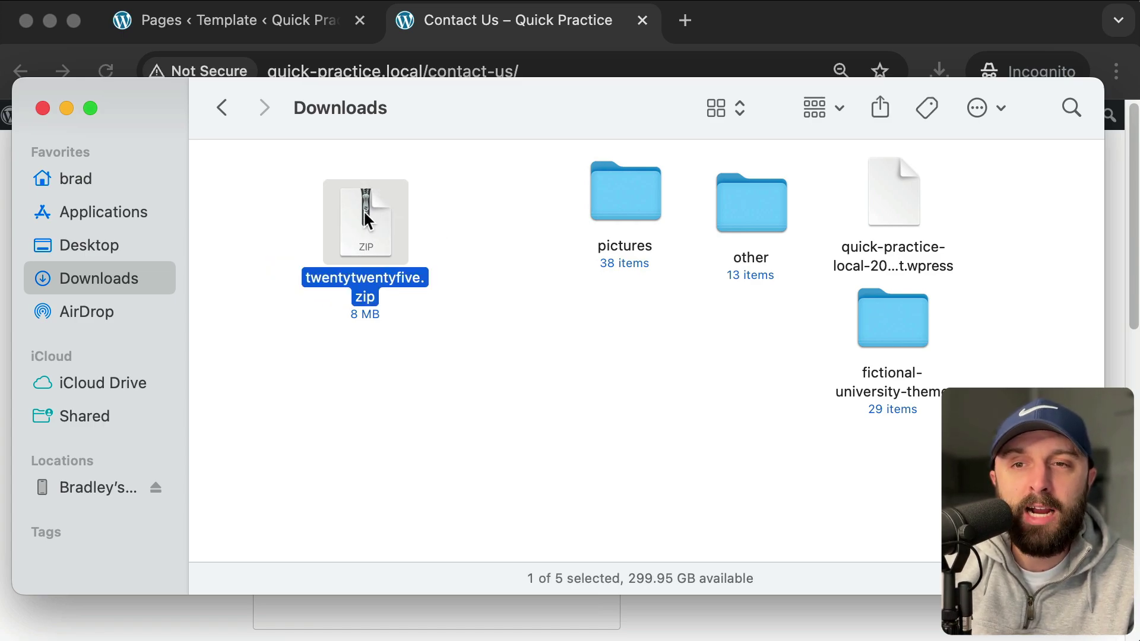
double_click(368, 209)
drag(368, 209, 496, 262)
click(494, 284)
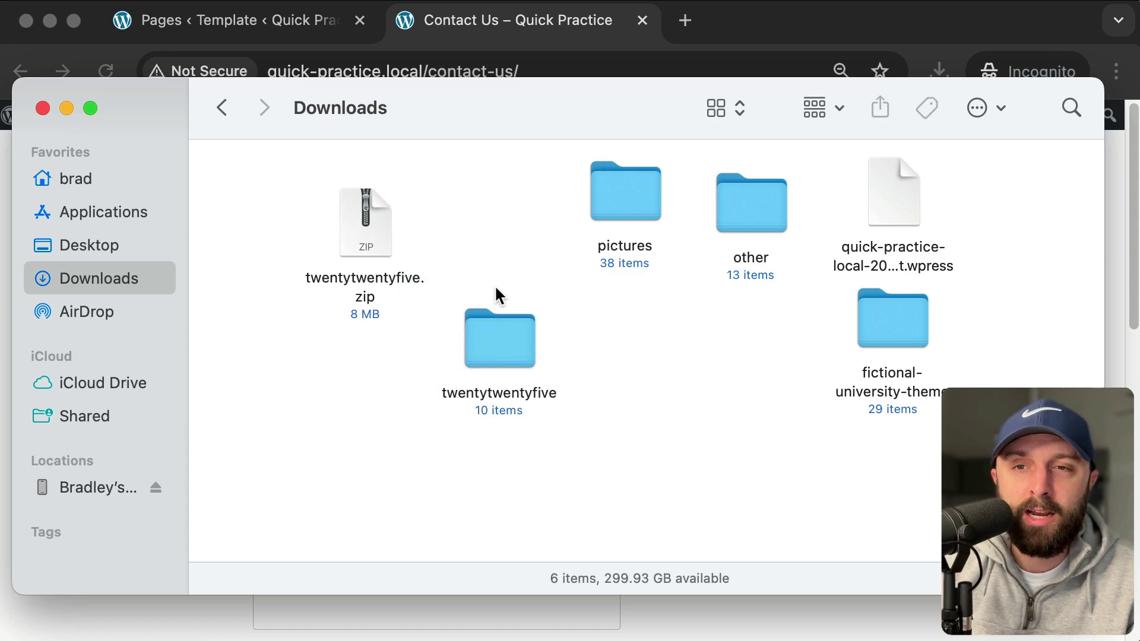
click(370, 226)
key(super+BackSpace)
- Rename the extracted twentytwentyfive folder to my-awesome-theme
drag(372, 237, 591, 469)
drag(500, 338, 350, 237)
click(509, 228)
click(345, 202)
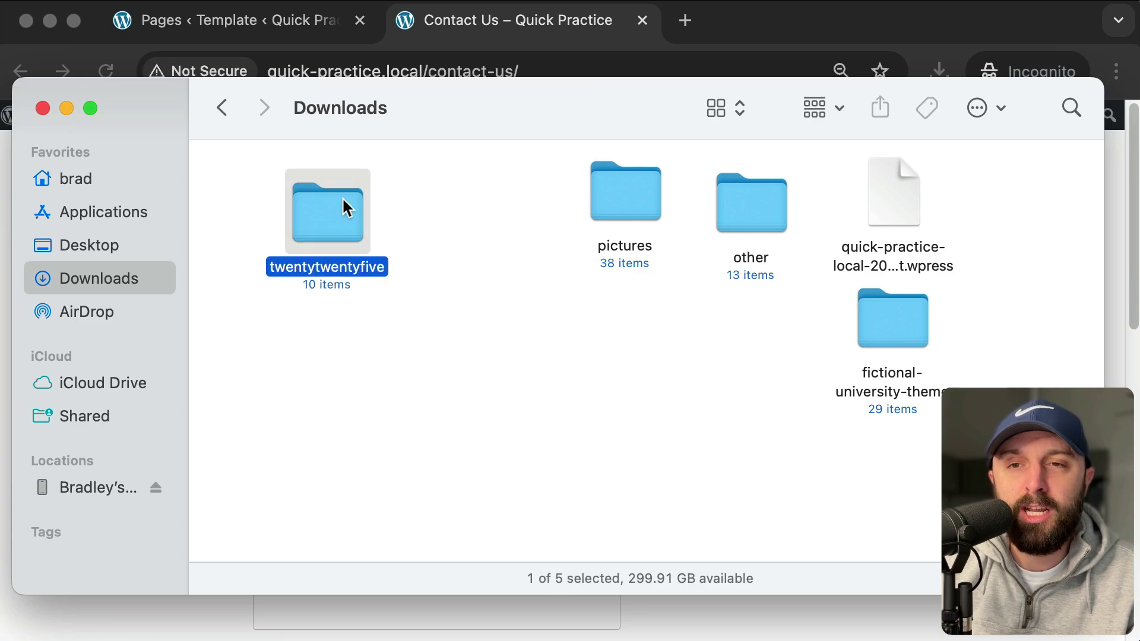
key(Return)
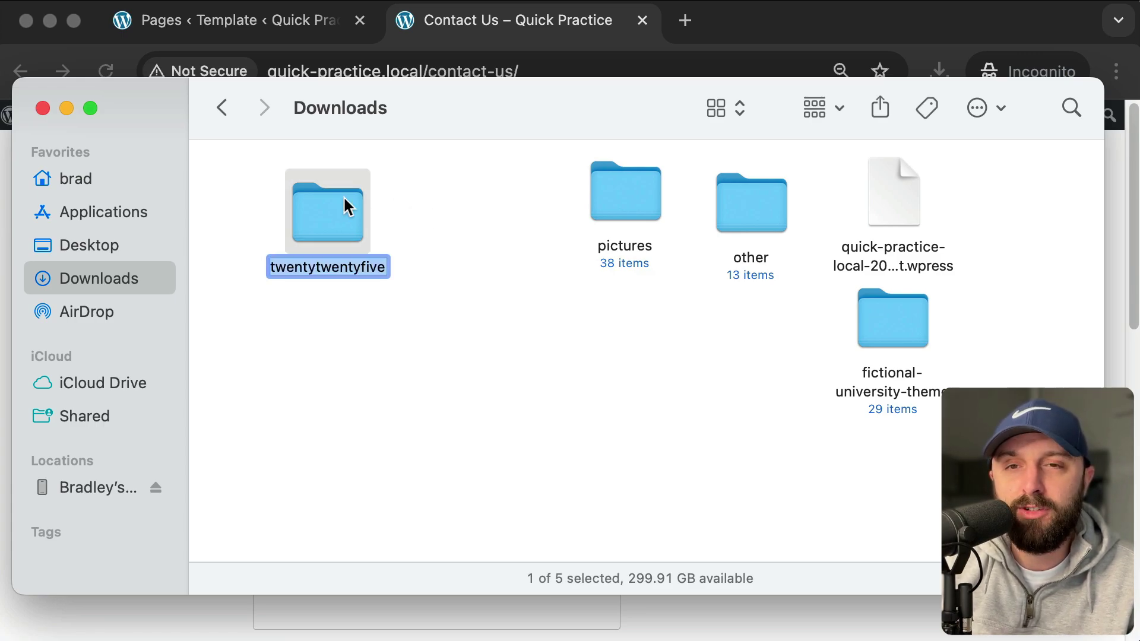
text(my-)
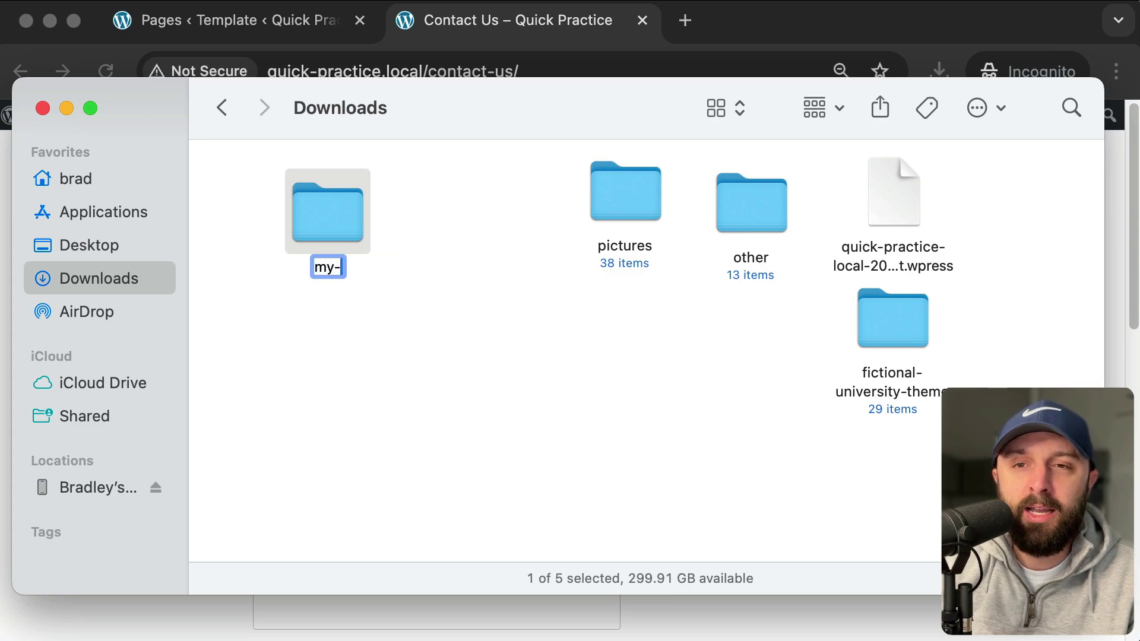
text(awesome-theme)
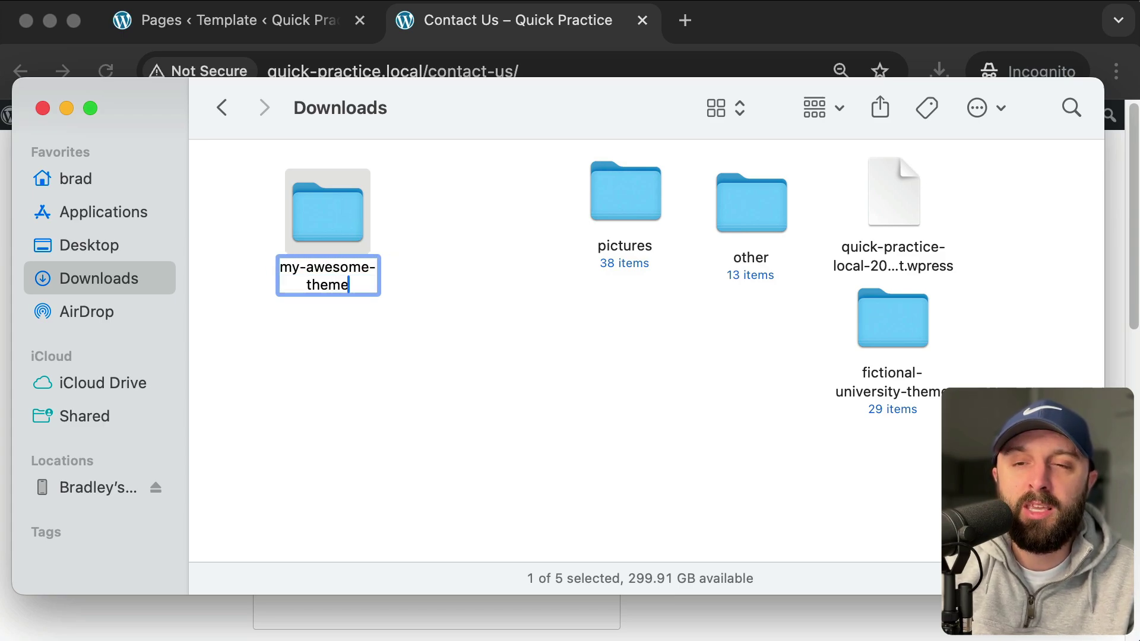
key(BackSpace)
key(BackSpace)
text(-)
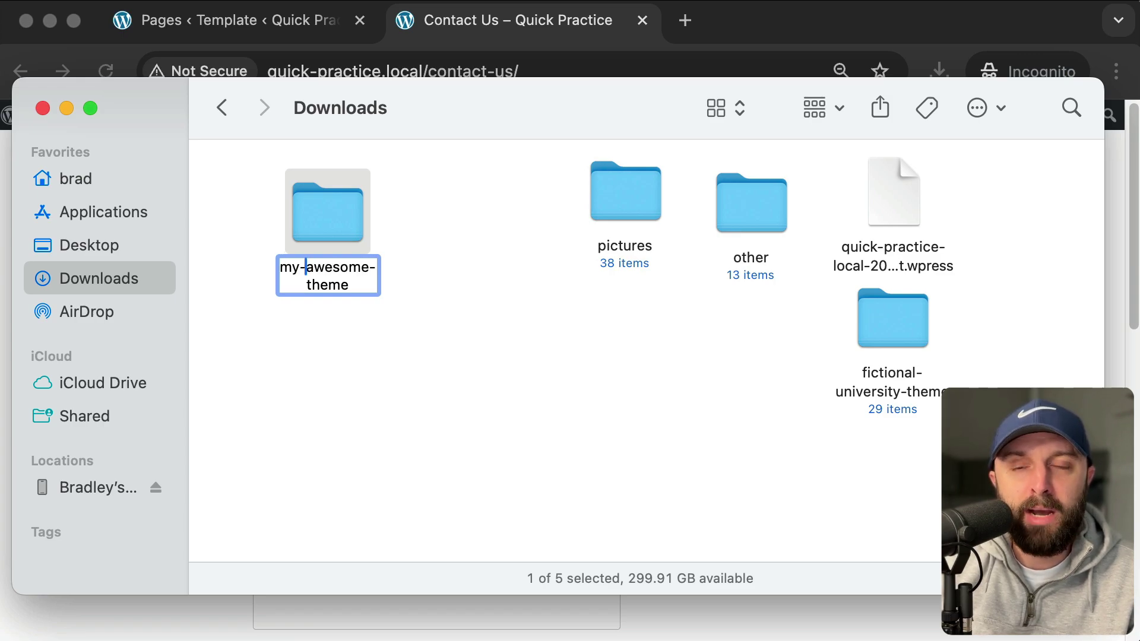
key(BackSpace)
text(-)
key(Return)
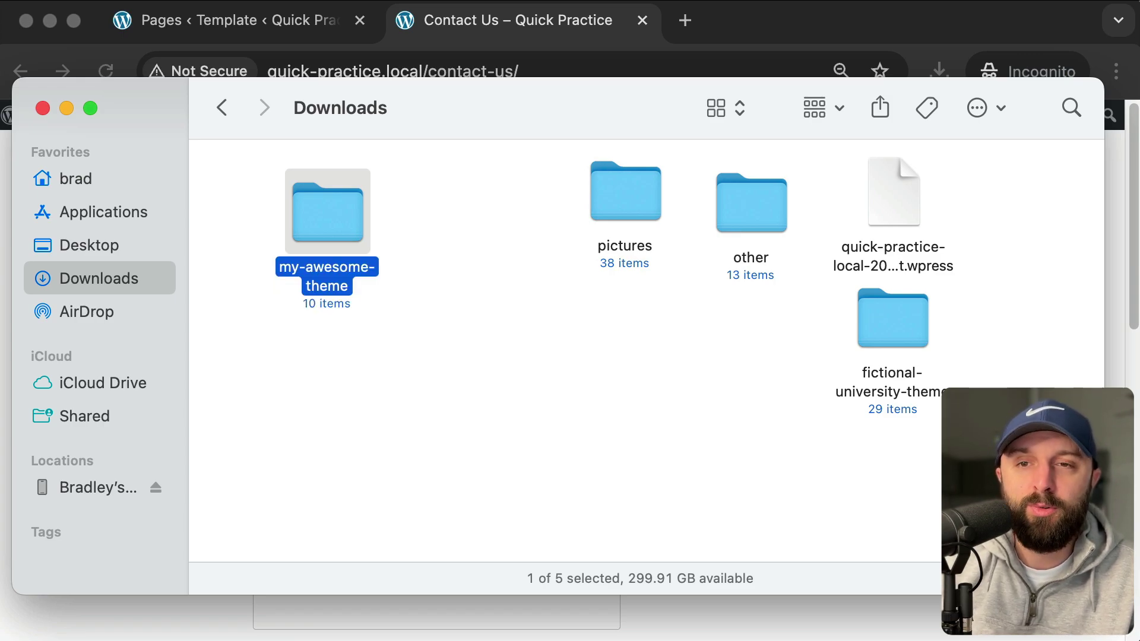
click(431, 228)
click(330, 216)
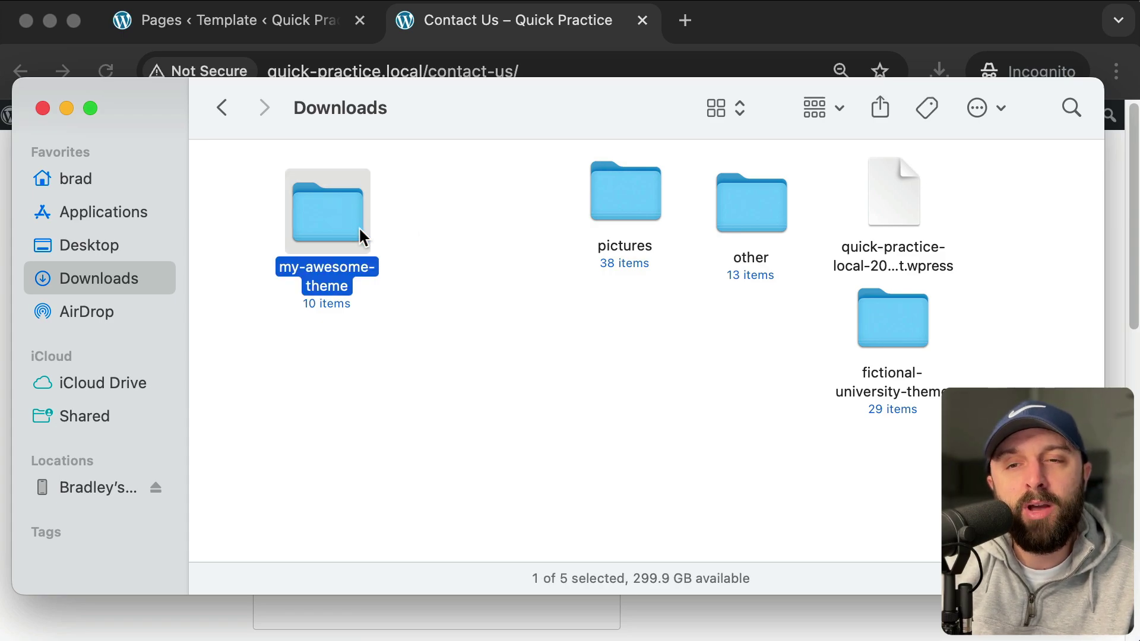
- Drag the my-awesome-theme folder onto Visual Studio Code to open it as a project
drag(347, 221, 268, 213)
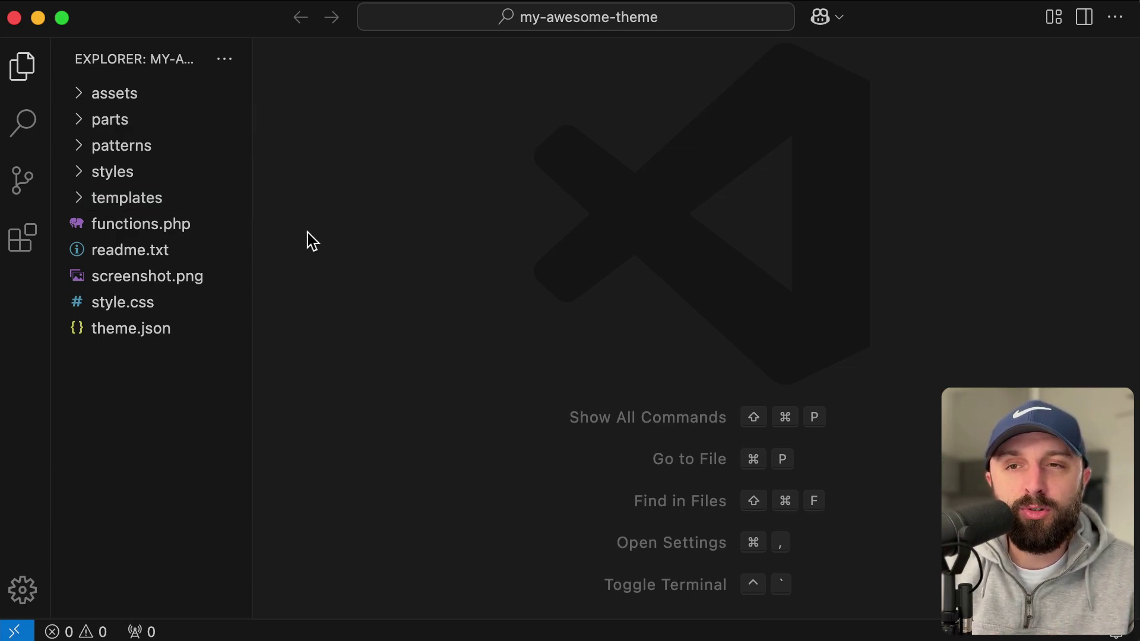
- In style.css, replace Theme Name 'Twenty Twenty-Five' with 'Our Awesome Theme' and save
click(114, 306)
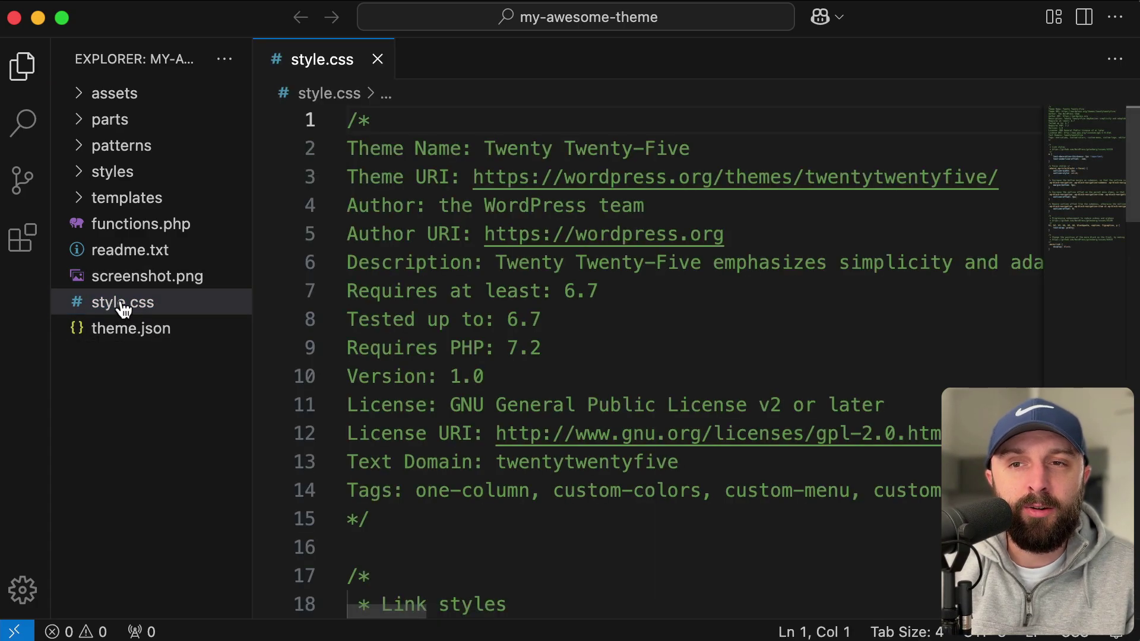
drag(442, 148, 518, 148)
click(518, 148)
drag(695, 145, 380, 145)
click(372, 144)
drag(482, 148, 711, 144)
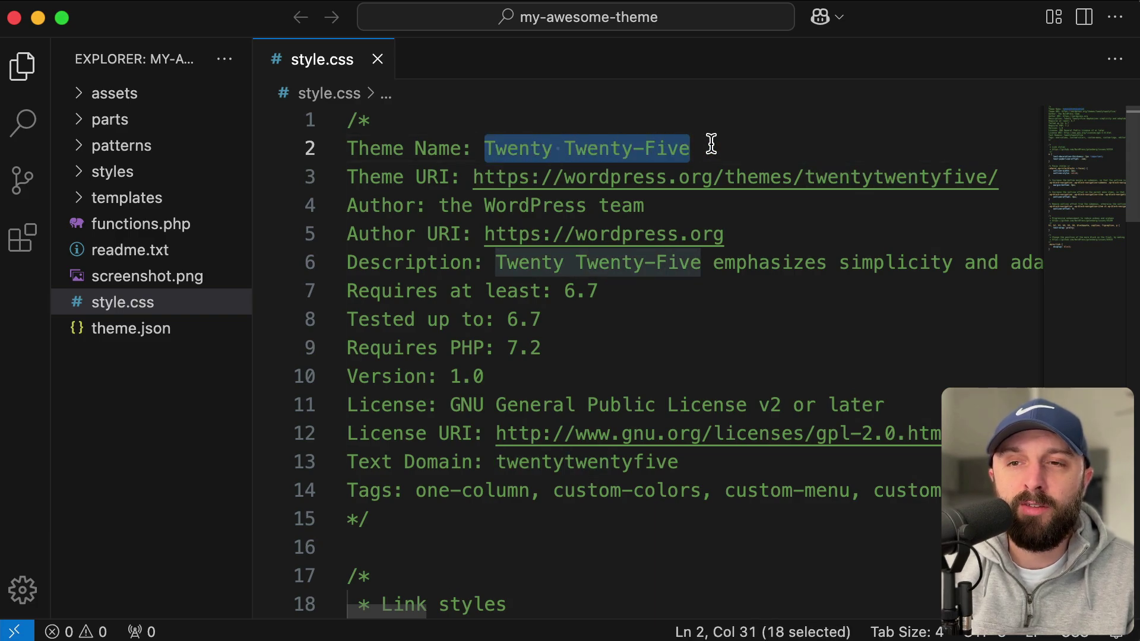
text(Our Awes)
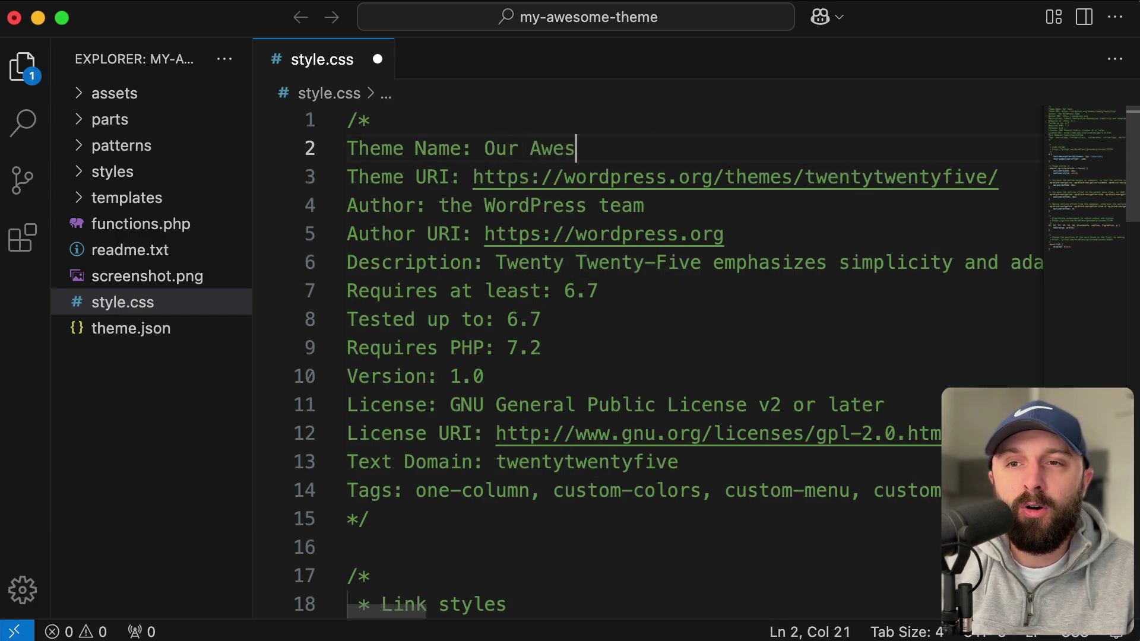
text(ome Theme)
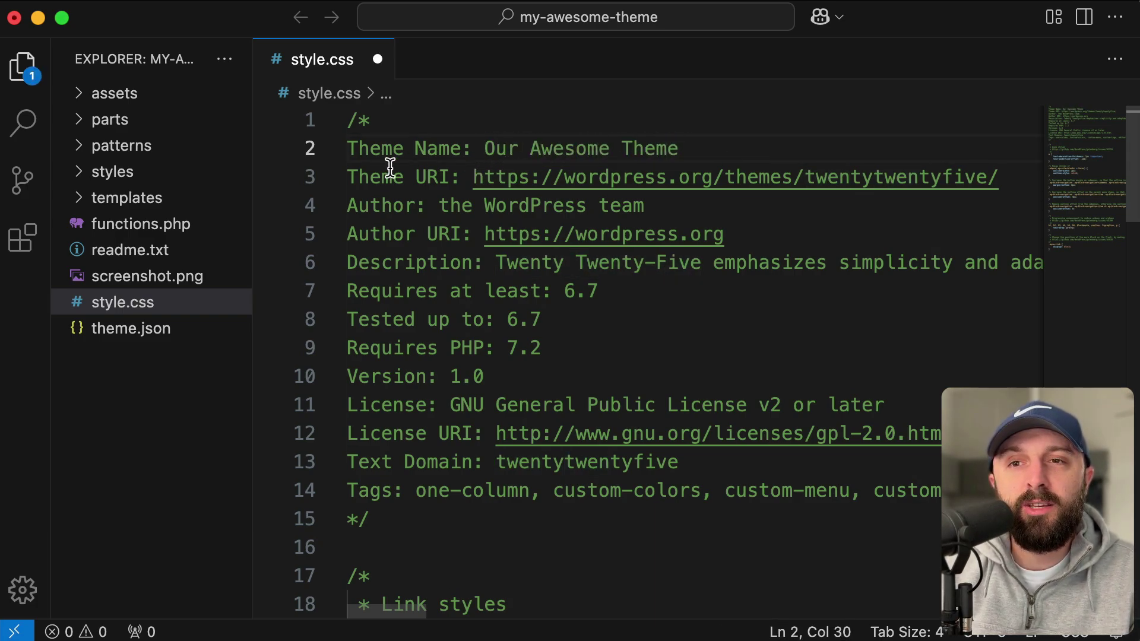
drag(385, 172, 597, 397)
click(728, 321)
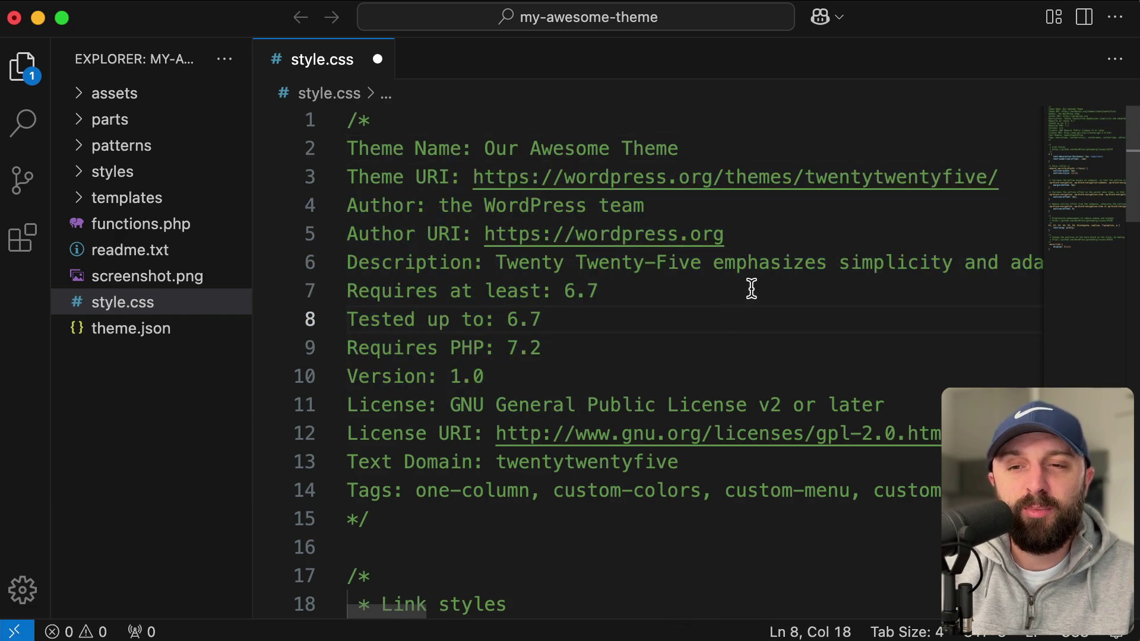
key(super+s)
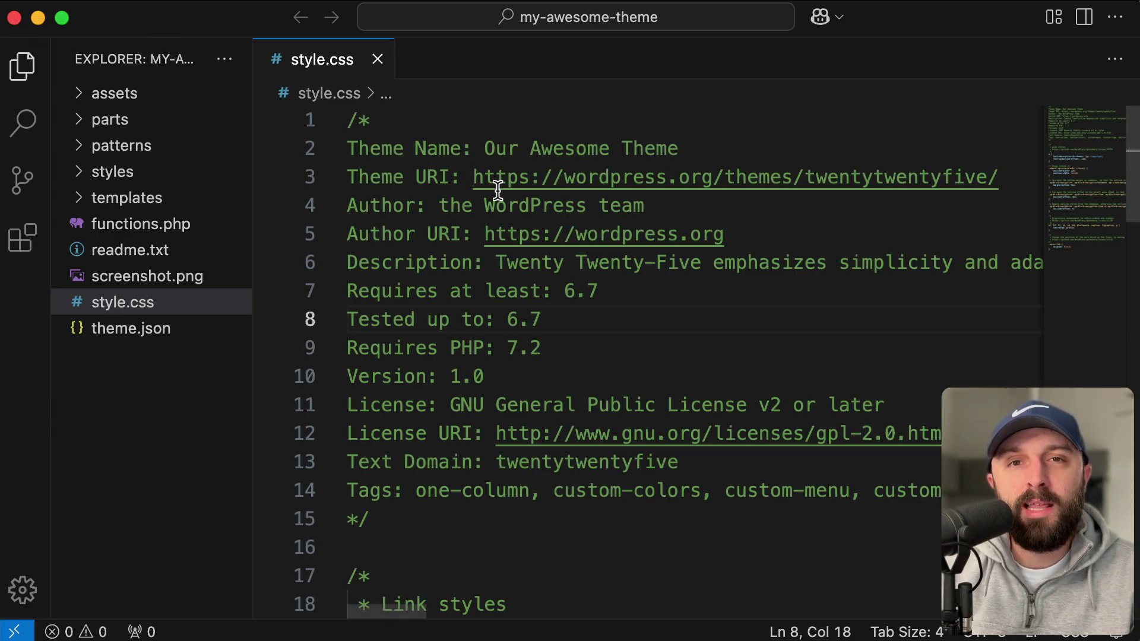
- Close the Visual Studio Code window
key(super+Tab)
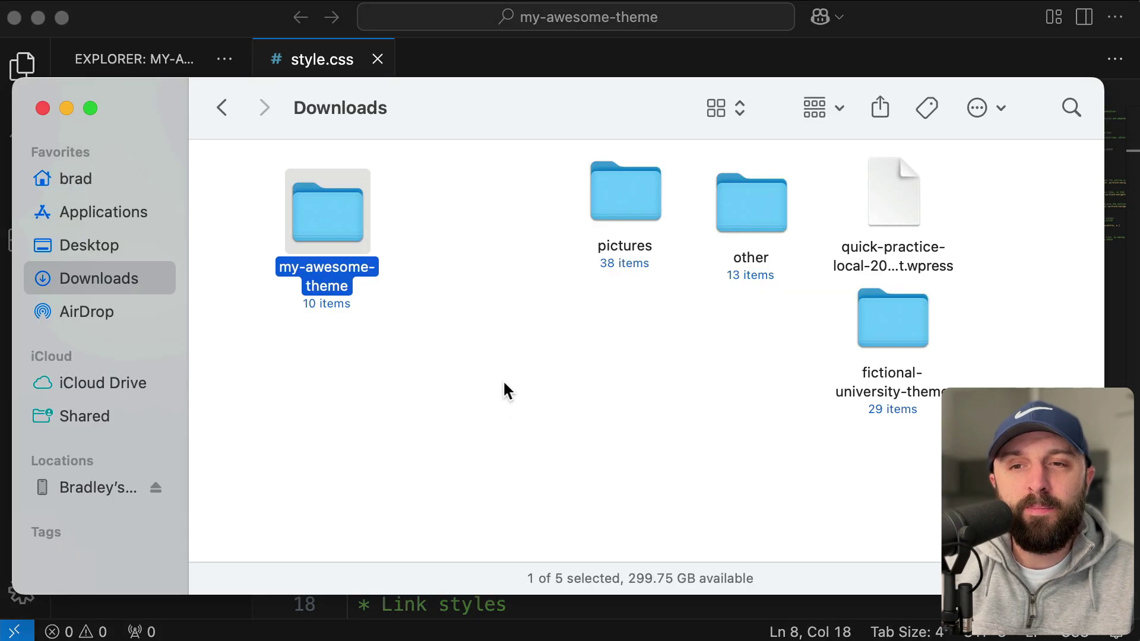
drag(473, 365, 261, 194)
click(261, 195)
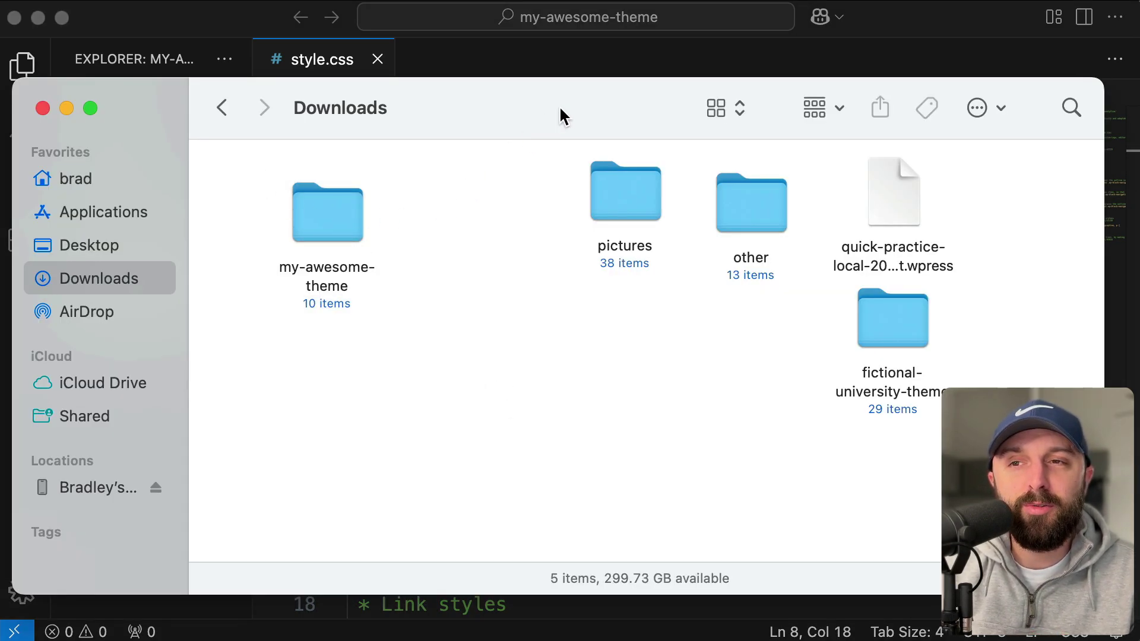
click(696, 48)
click(15, 17)
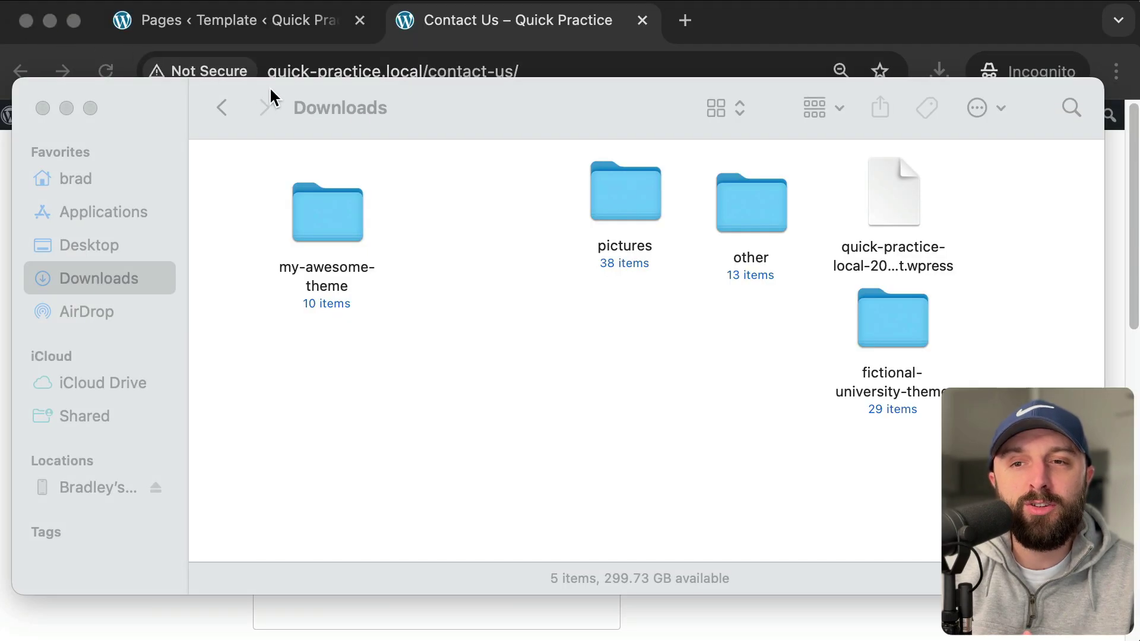
- Compress the my-awesome-theme folder into my-awesome-theme.zip in Downloads
click(347, 234)
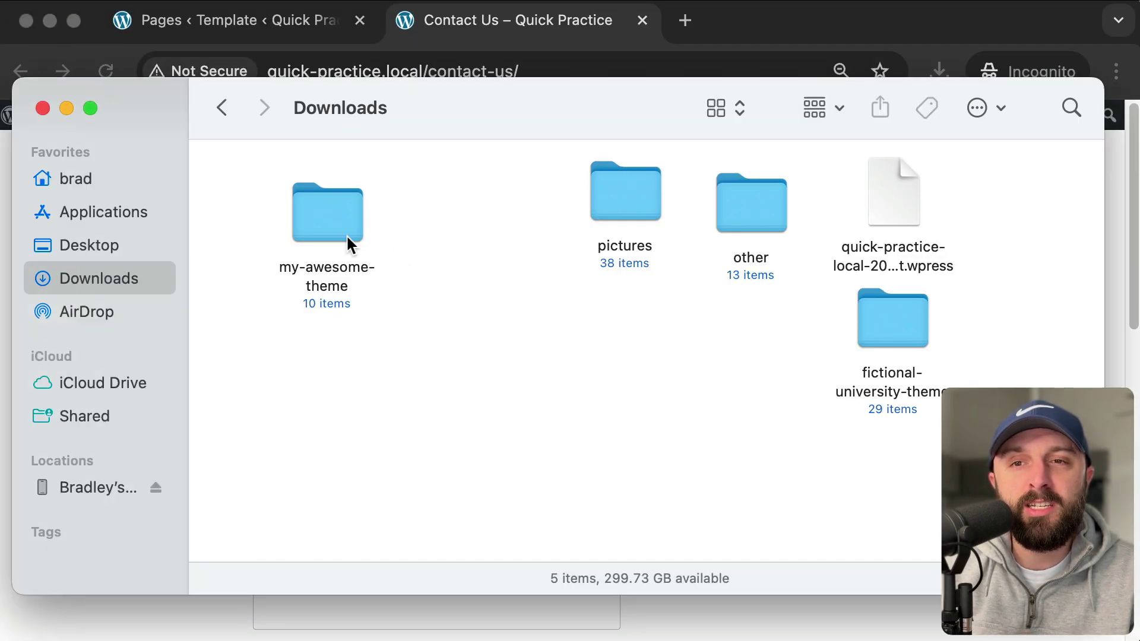
right_click(323, 200)
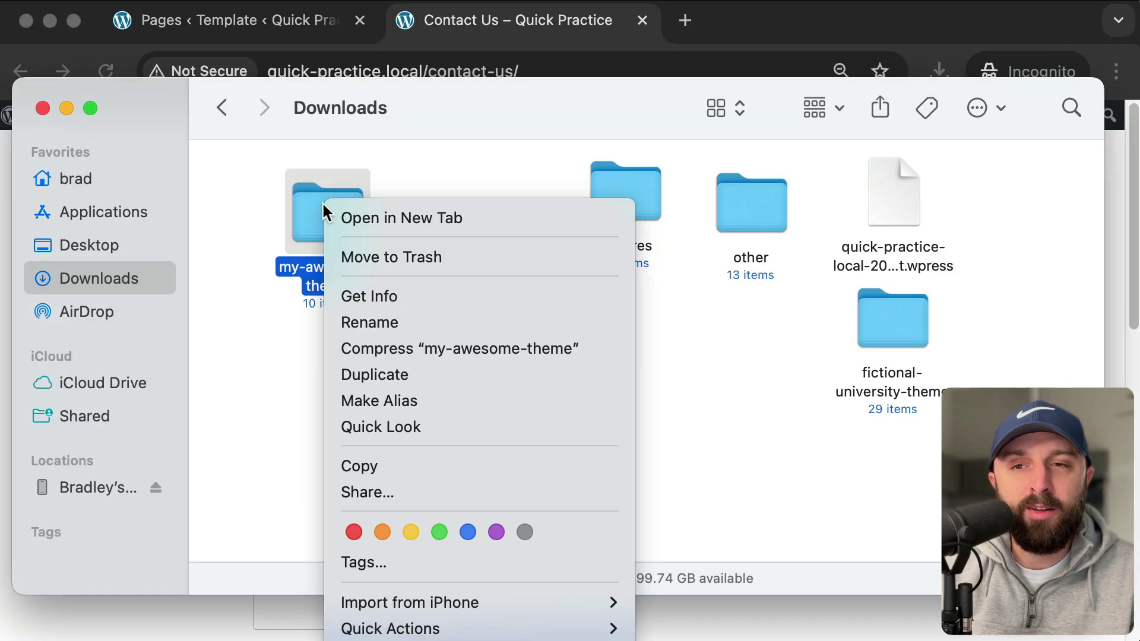
click(402, 347)
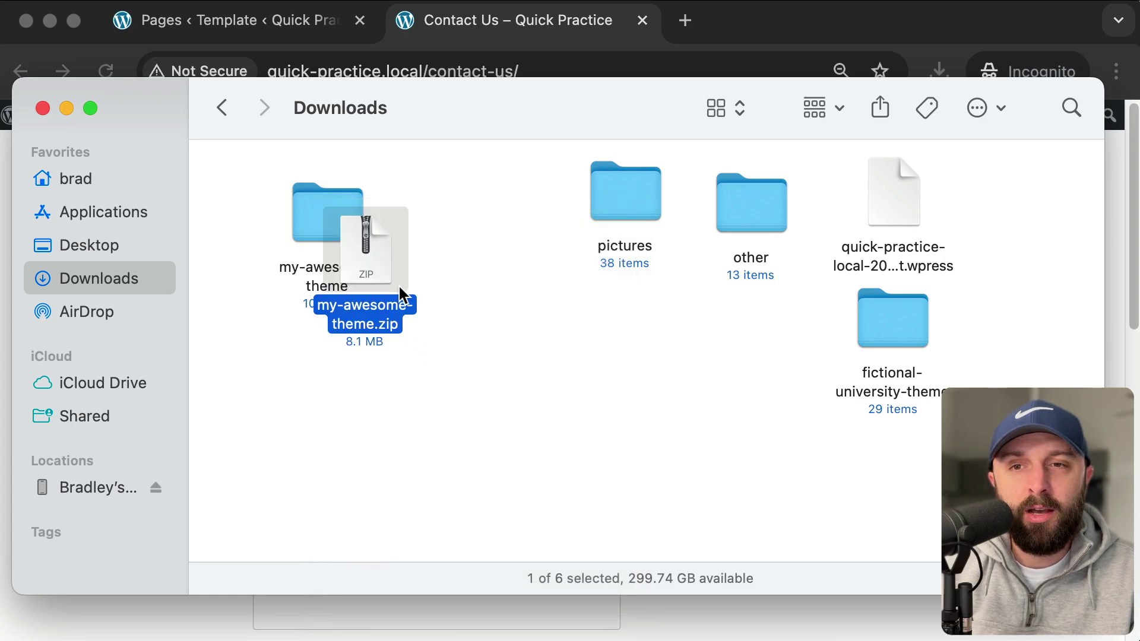
drag(393, 275, 468, 243)
click(503, 230)
click(448, 306)
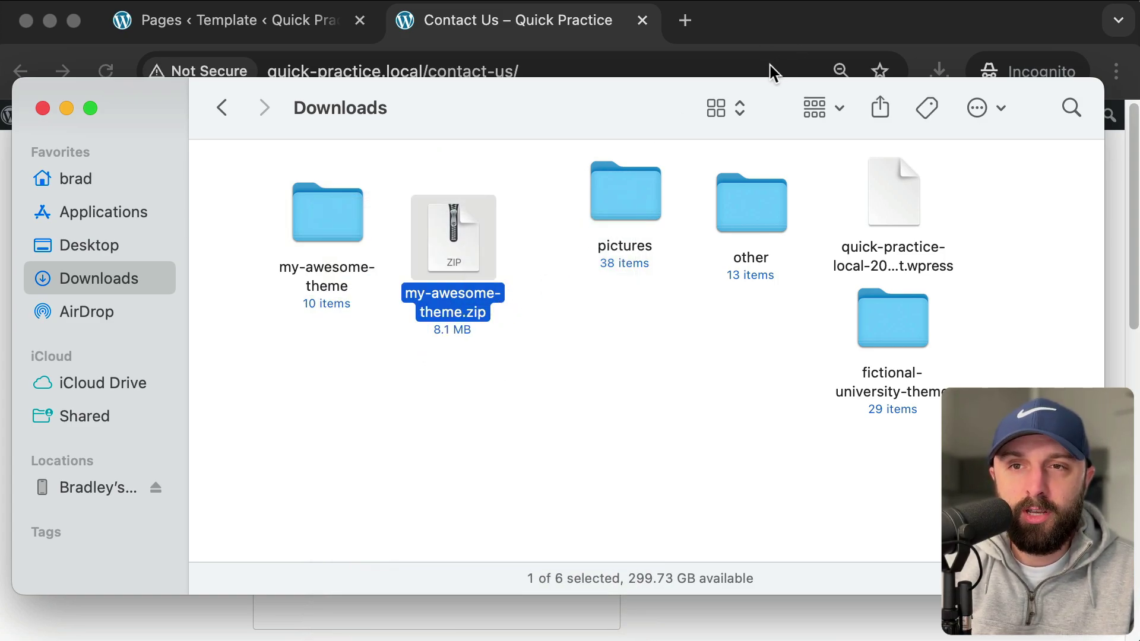
- Go to the Dashboard's Themes page at 100% zoom and choose Add New Theme
click(296, 31)
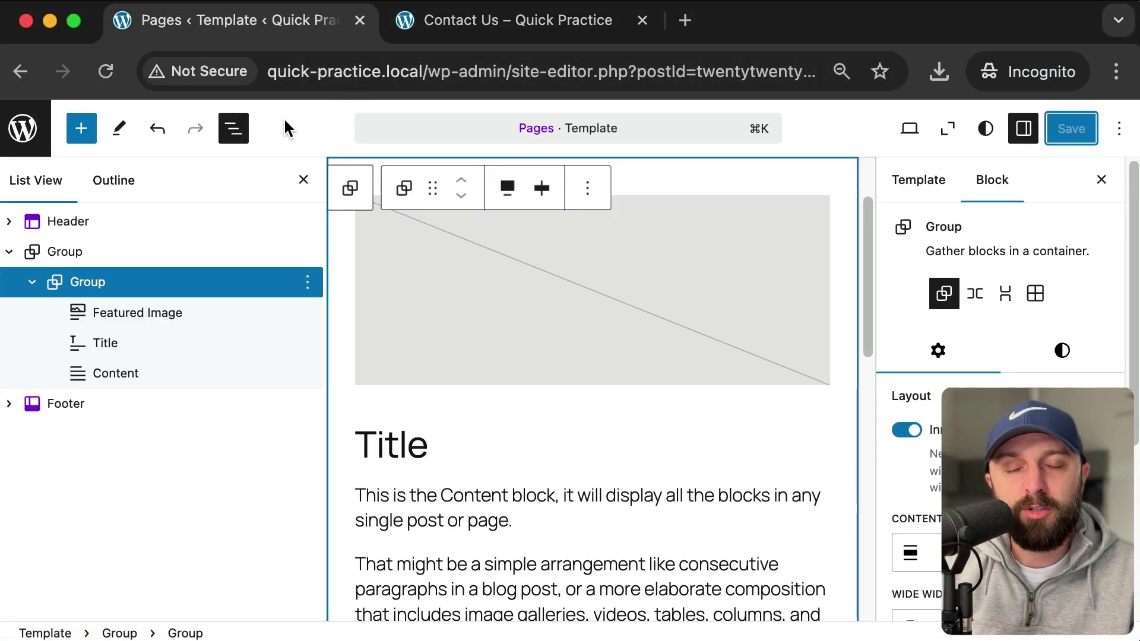
click(26, 128)
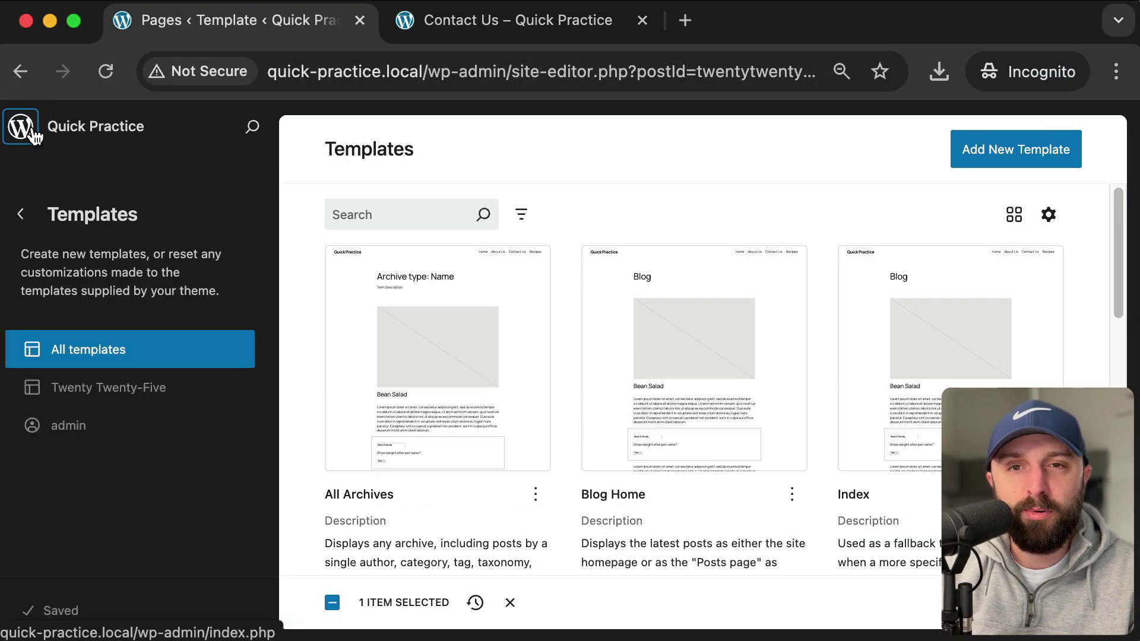
click(24, 128)
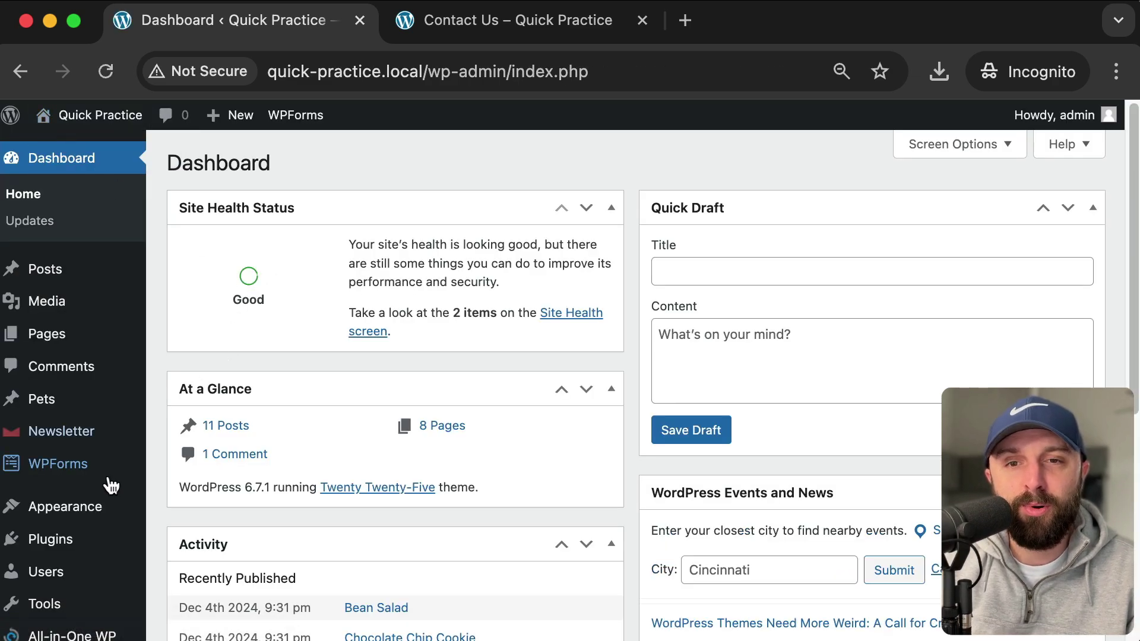
click(76, 517)
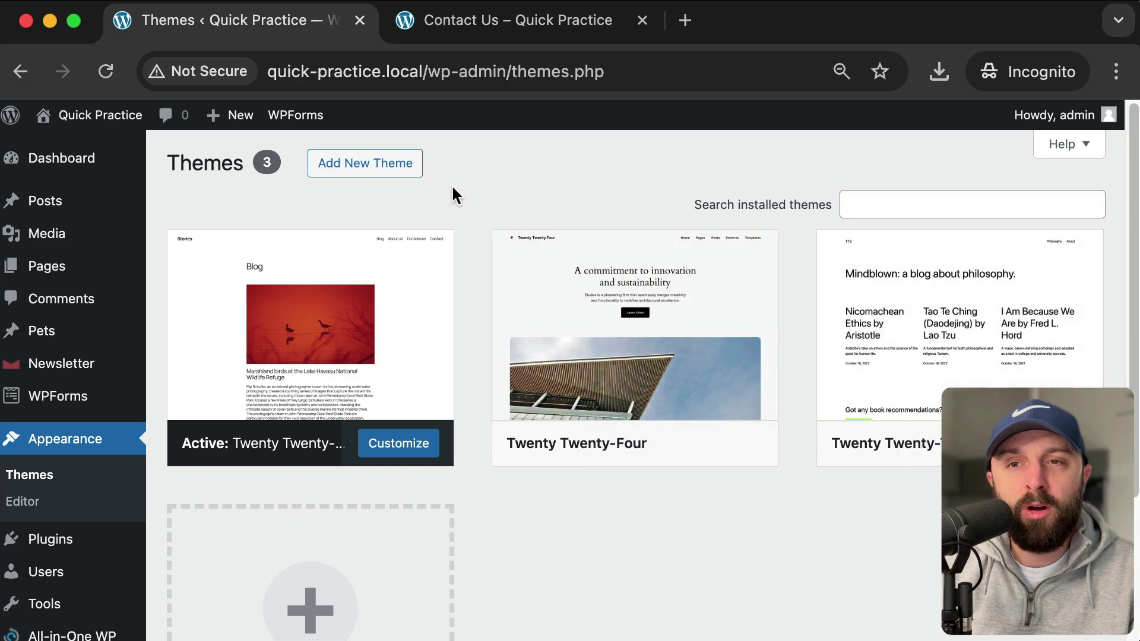
key(super+equal)
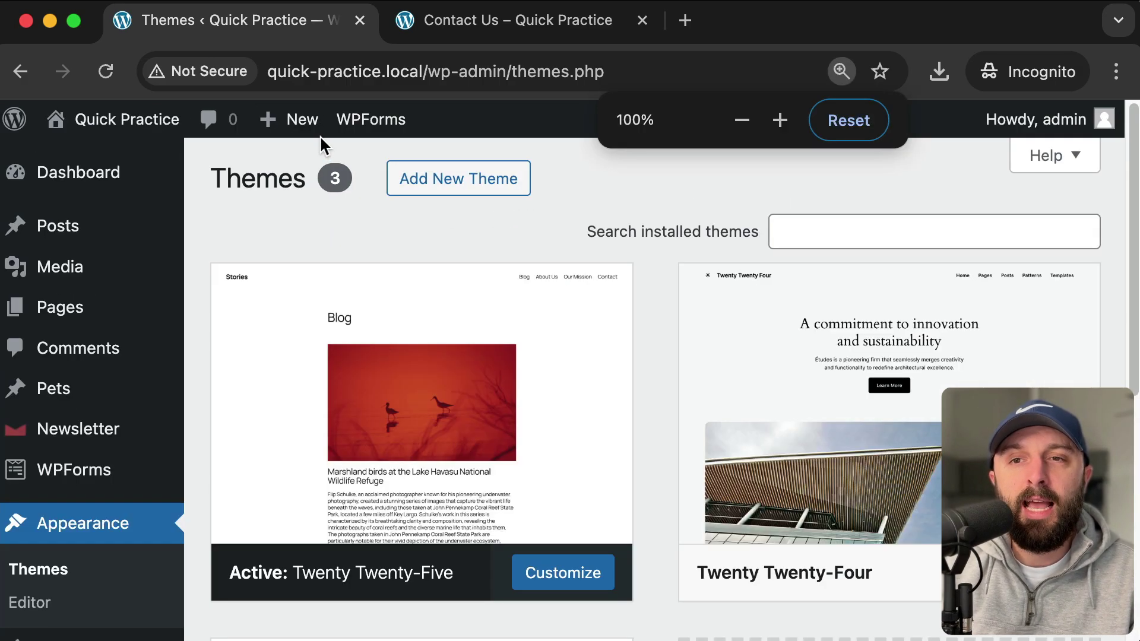
click(413, 179)
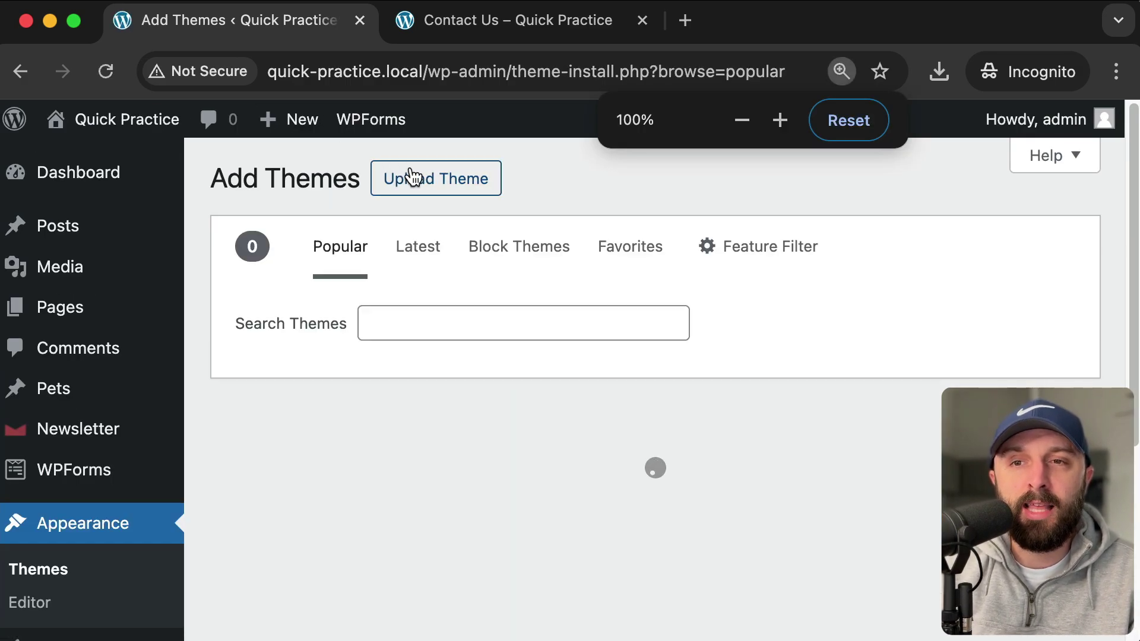
key(super+shift+4)
drag(228, 261, 594, 369)
key(super+shift+4)
drag(542, 198, 368, 156)
- Upload my-awesome-theme.zip, install it, and activate it as the site theme
click(440, 176)
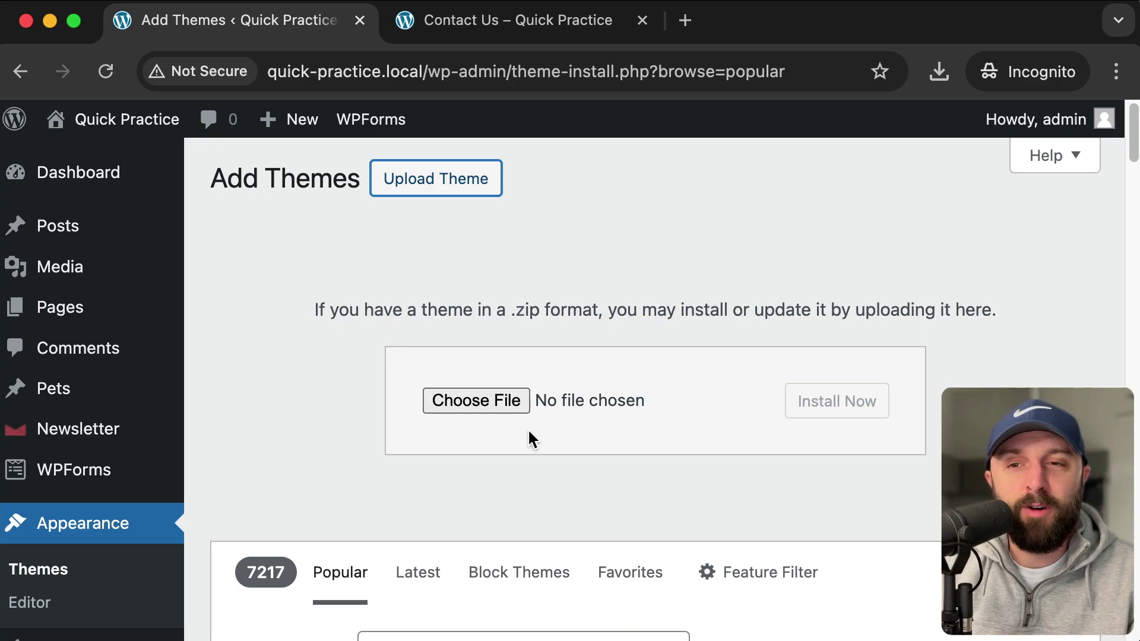
click(504, 399)
click(374, 244)
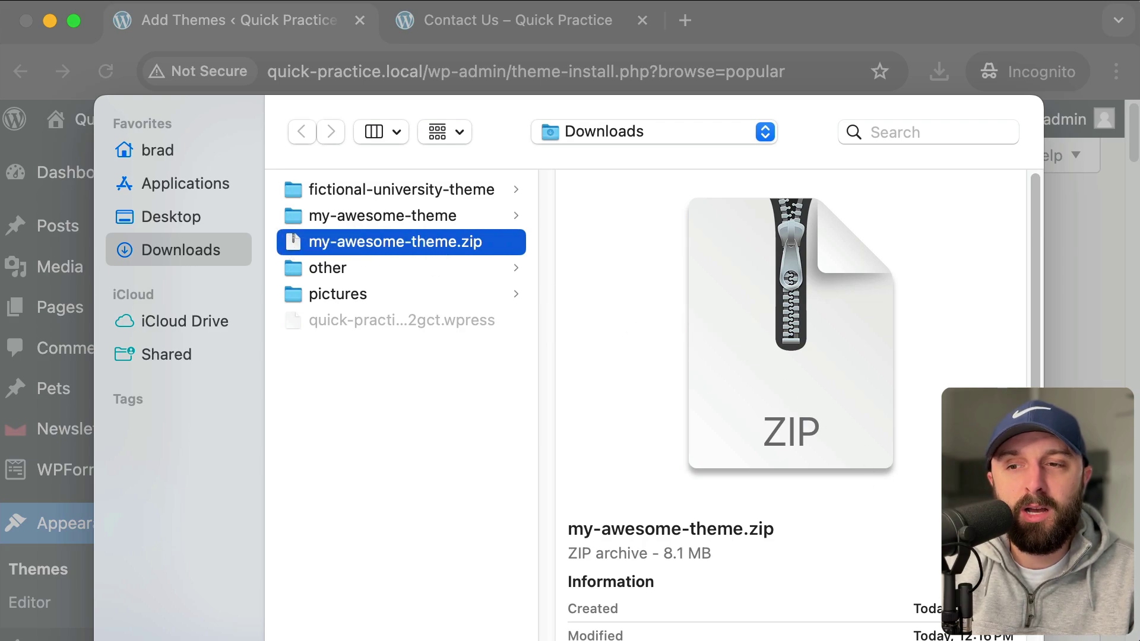
key(Return)
key(super+shift+4)
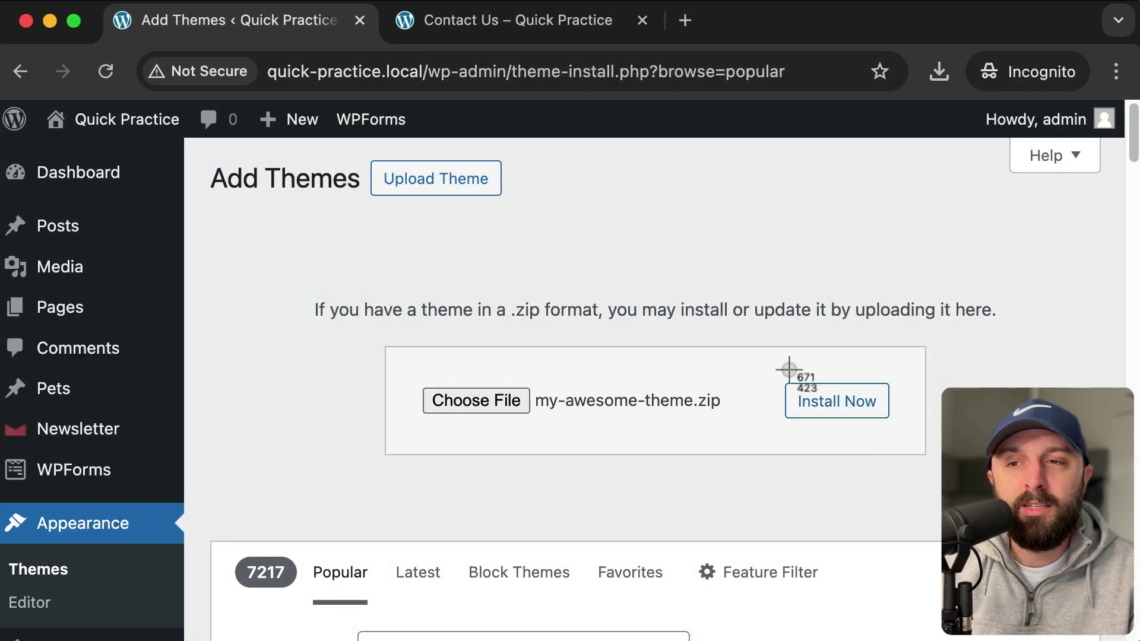
key(Escape)
click(827, 399)
key(super+shift+4)
key(Escape)
click(250, 345)
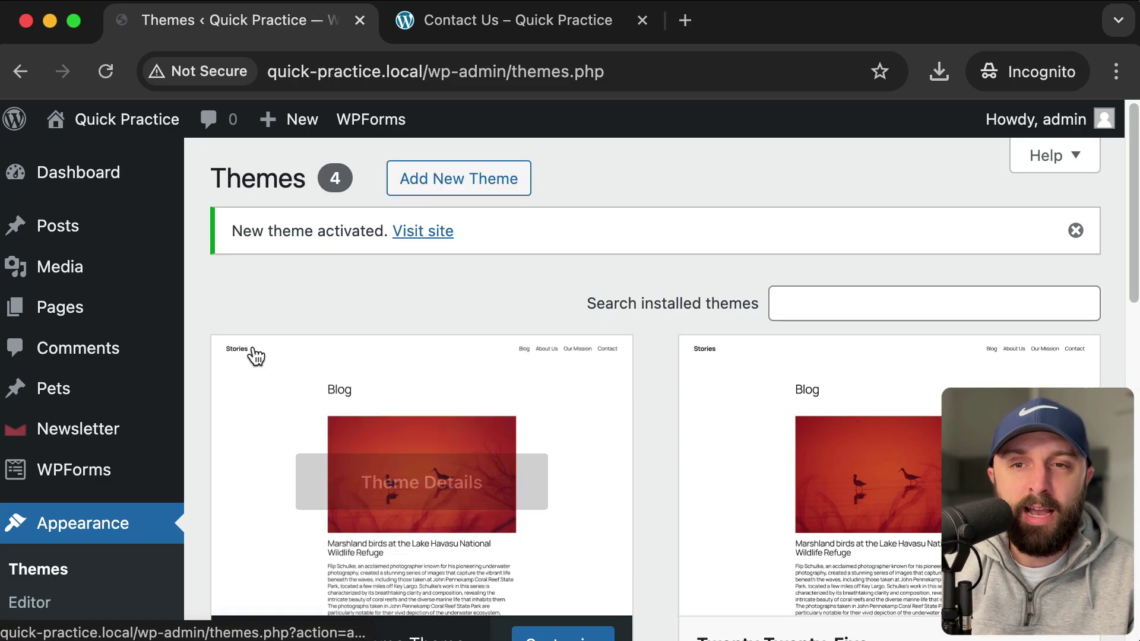
- Reload the Contact Us tab so it shows the yellow 'Our Super Custom Theme' banner
click(499, 21)
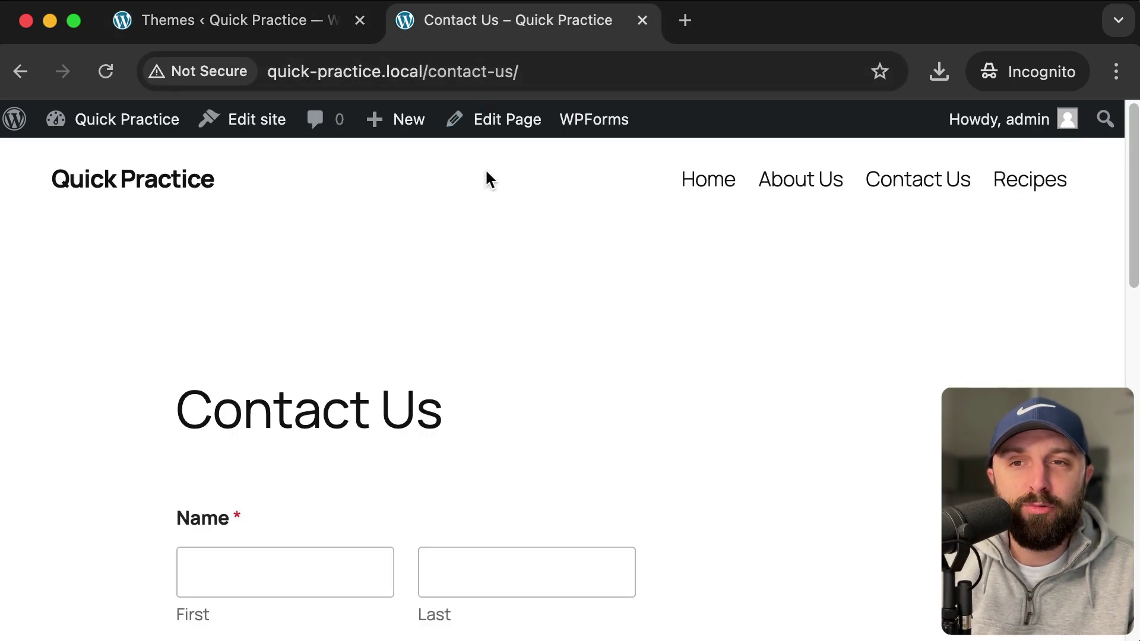
click(109, 71)
key(super+shift+4)
drag(135, 357, 530, 509)
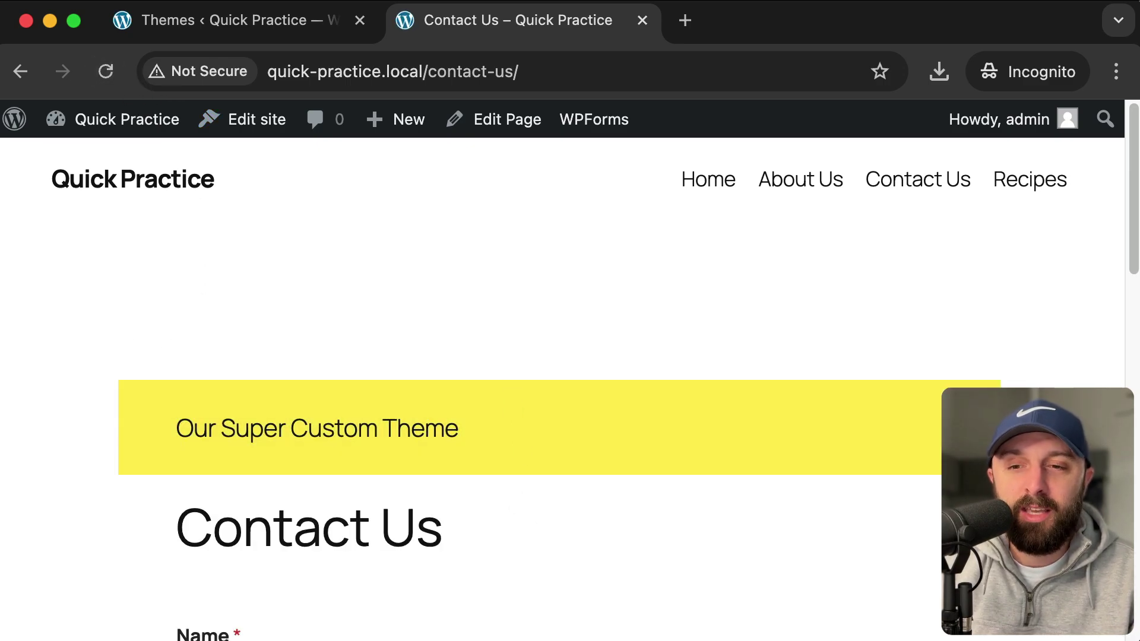
- Check my-awesome-theme.zip in the Downloads folder, then go back to Chrome
key(super+Tab)
click(519, 346)
click(472, 266)
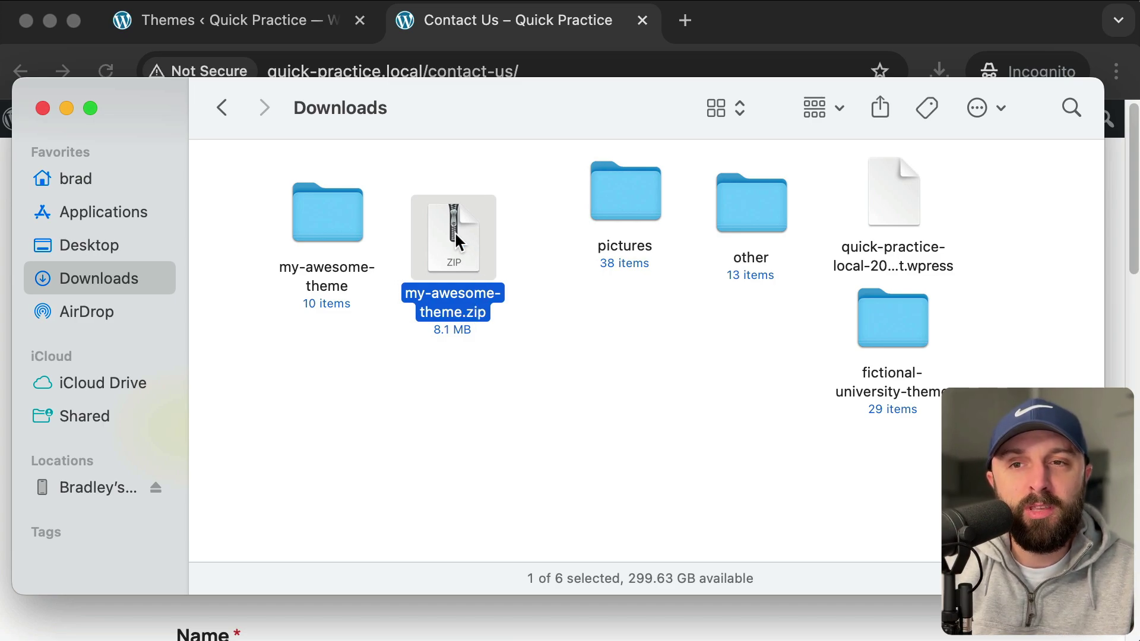
mouse_move(456, 232)
mouse_down()
mouse_move(502, 276)
mouse_move(462, 240)
mouse_up()
click(806, 31)
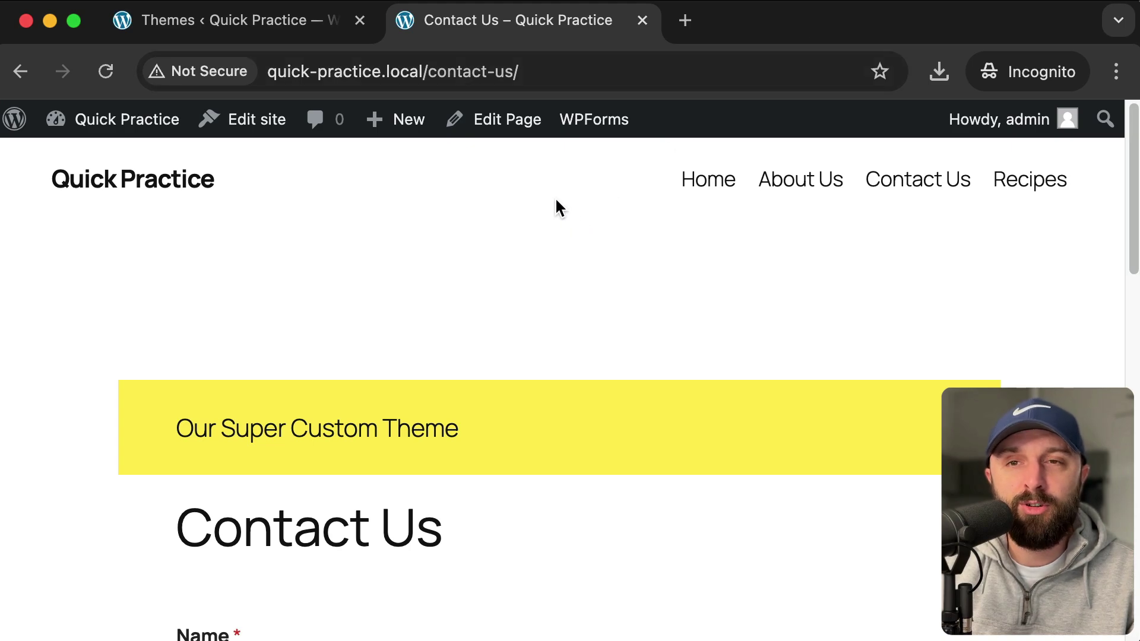
- Open the site editor for the active theme and browse its templates list
click(300, 44)
scroll(359, 473, down, 8)
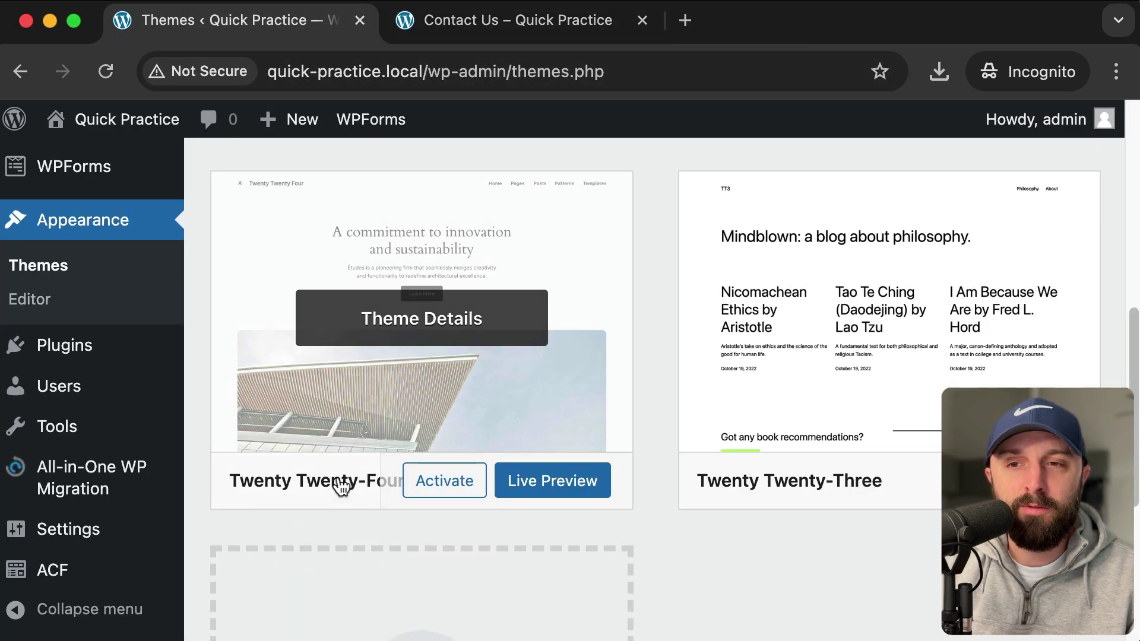
click(542, 473)
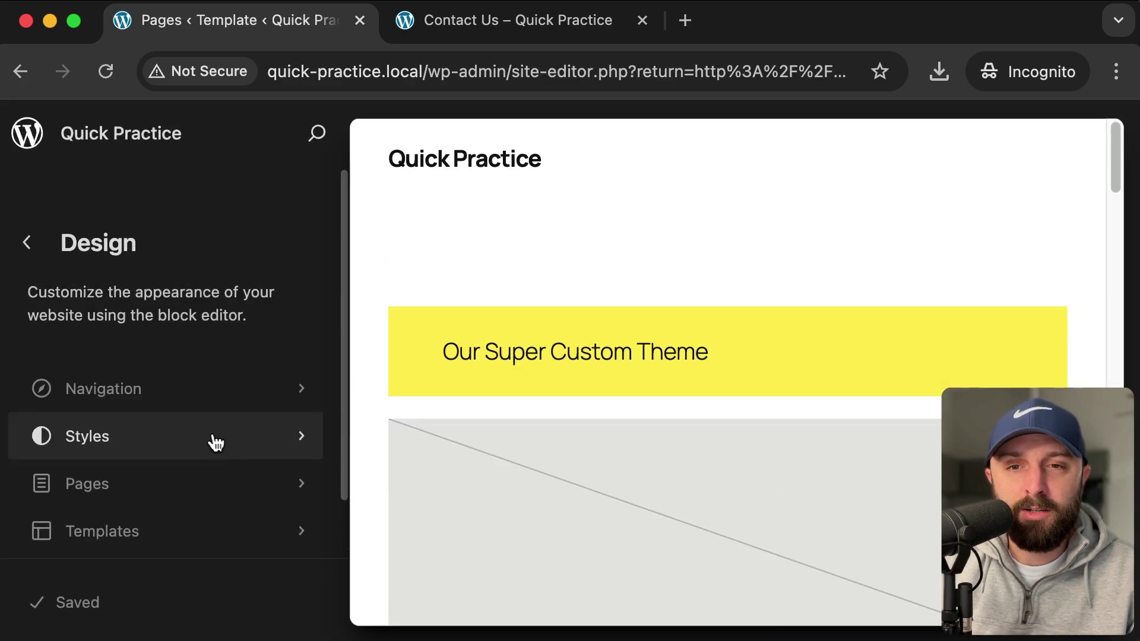
key(super+minus)
click(169, 483)
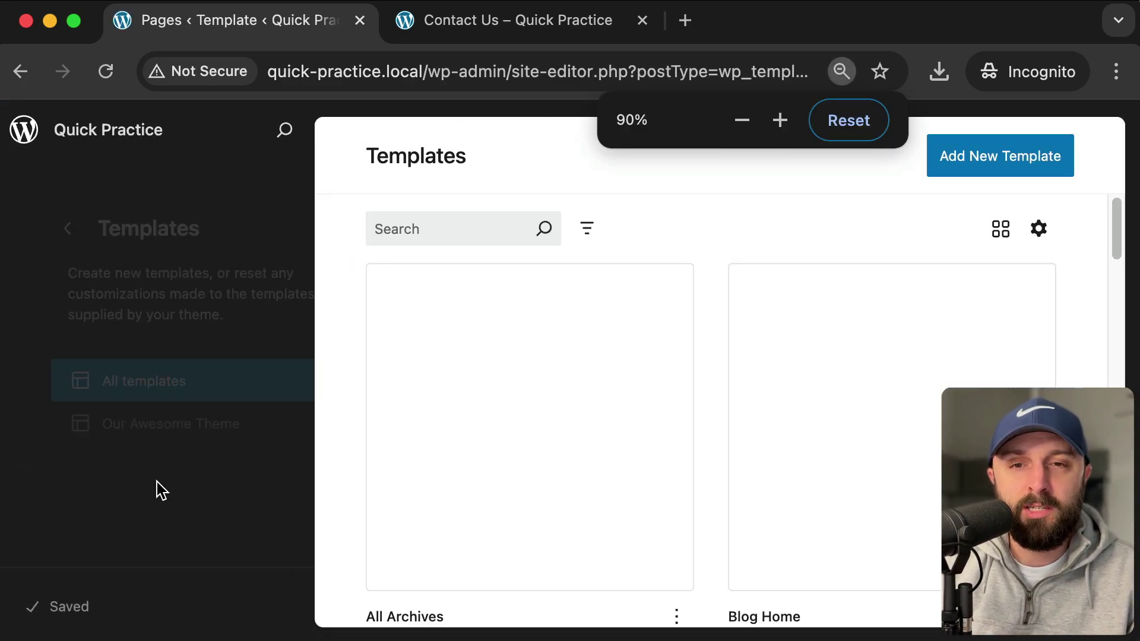
scroll(713, 347, down, 4)
scroll(714, 347, down, 15)
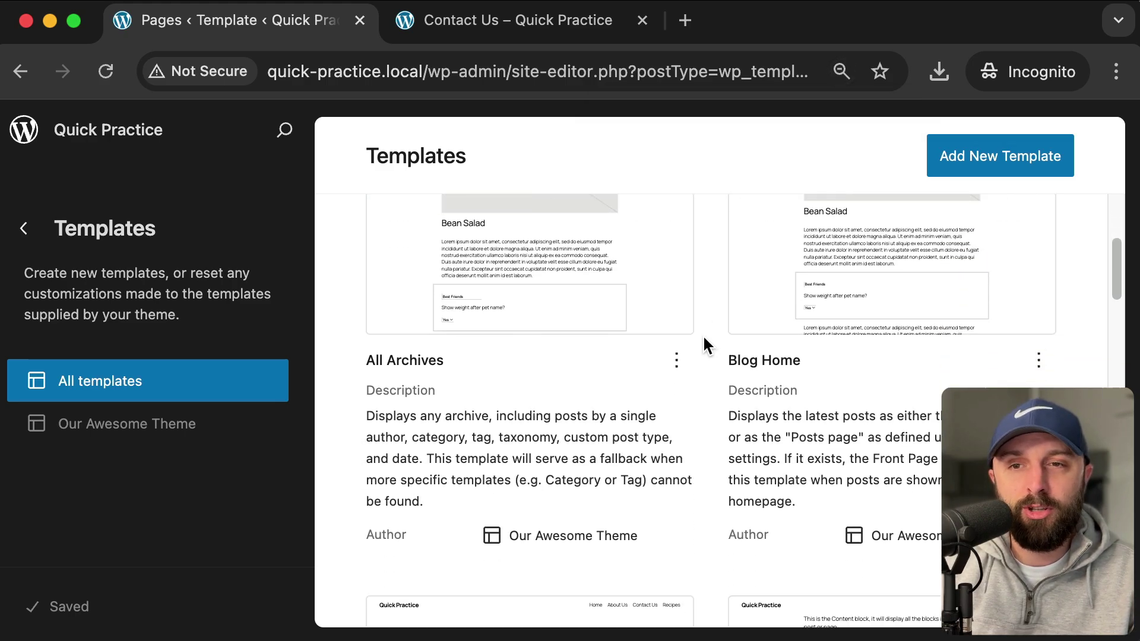
scroll(703, 338, down, 15)
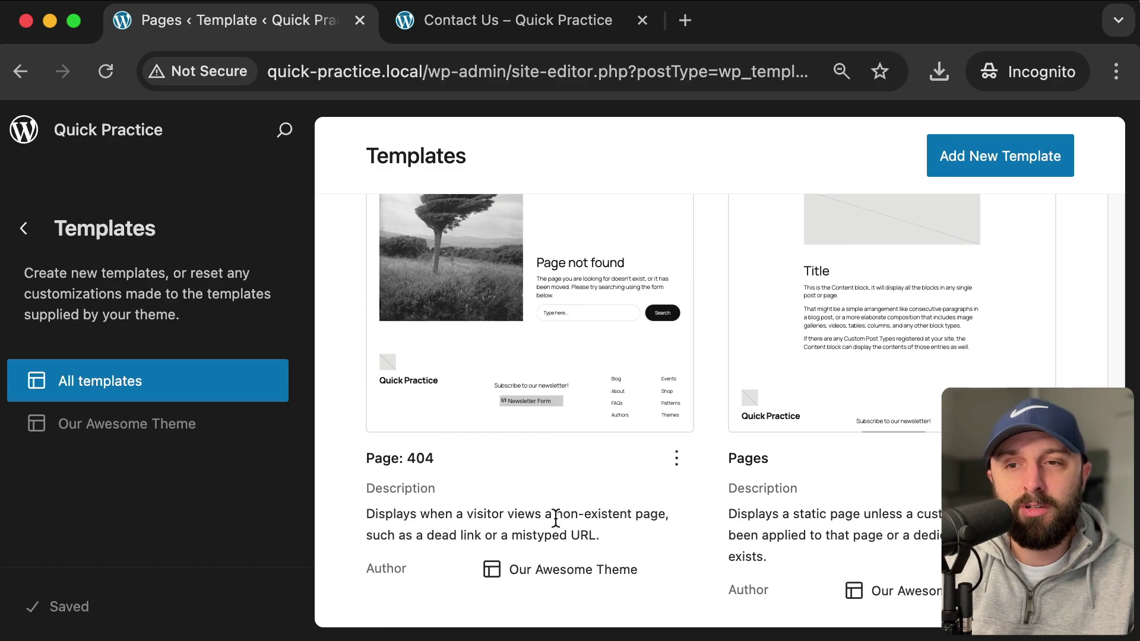
- Open the Pages template, expand its nested Group in List View, and view the Options menu
click(844, 374)
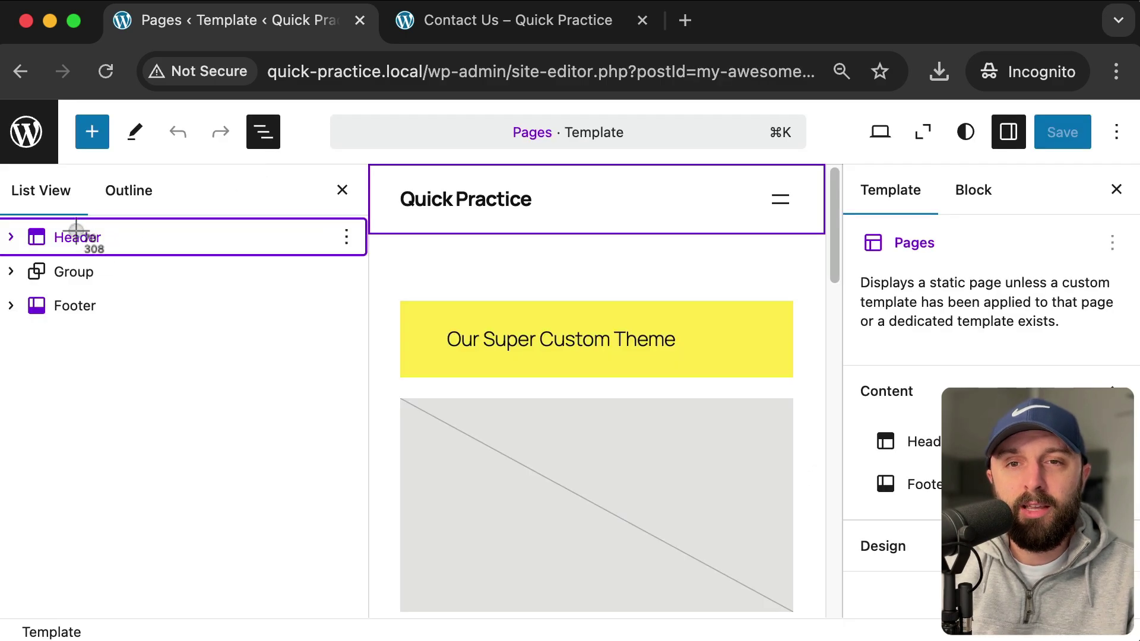
click(72, 272)
click(10, 274)
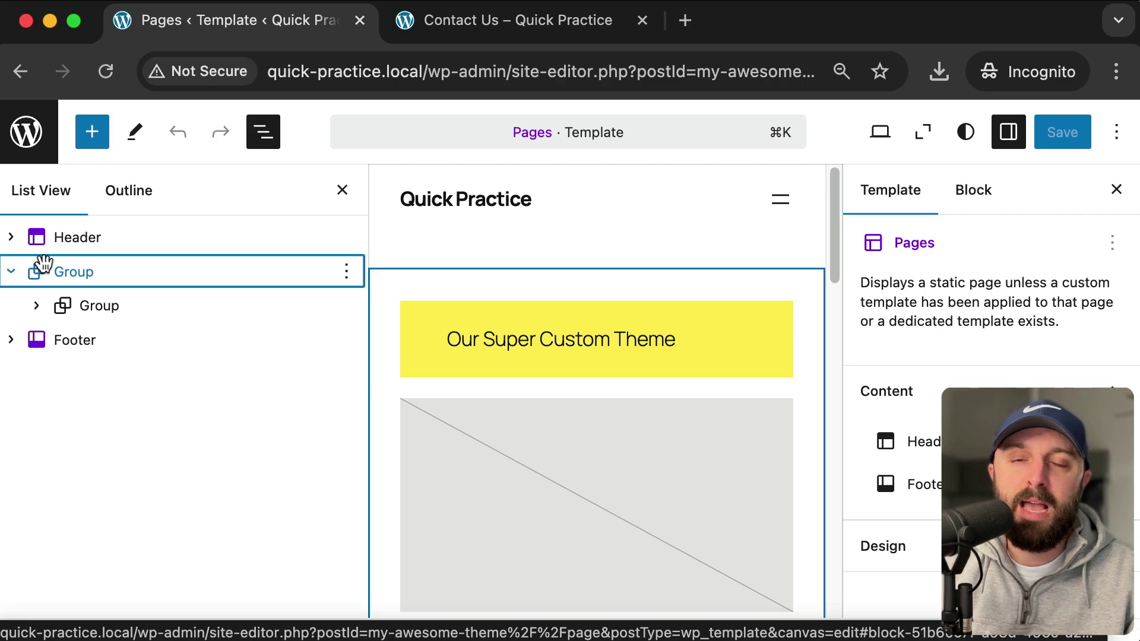
click(1116, 132)
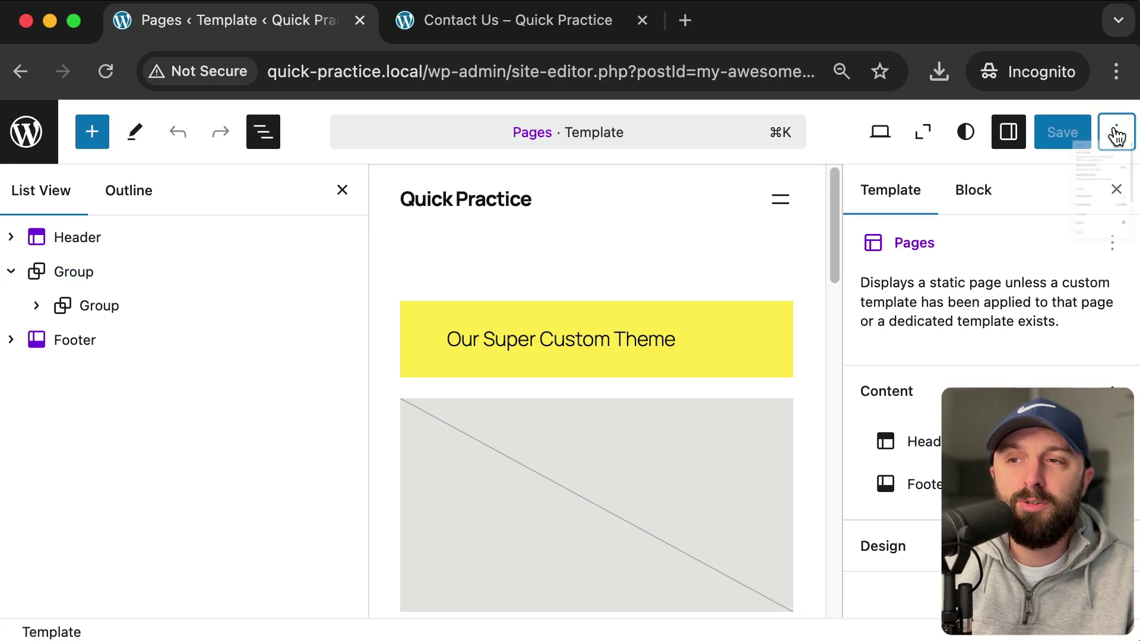
scroll(975, 382, down, 5)
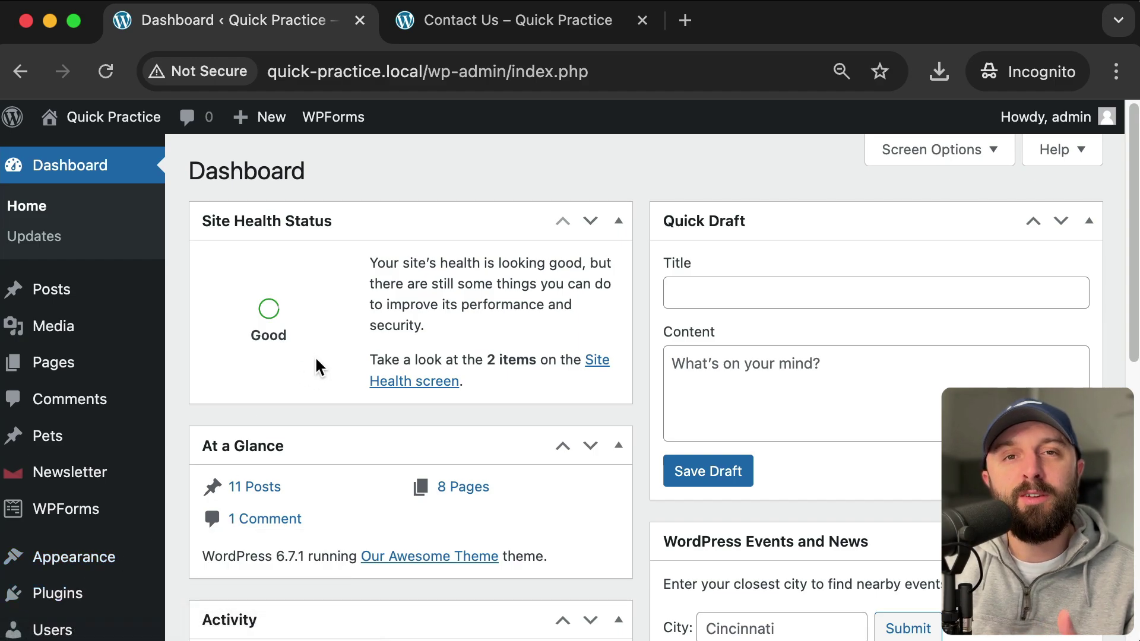
- Search the plugin directory for 'create block theme' and install Create Block Theme
scroll(305, 354, down, 1)
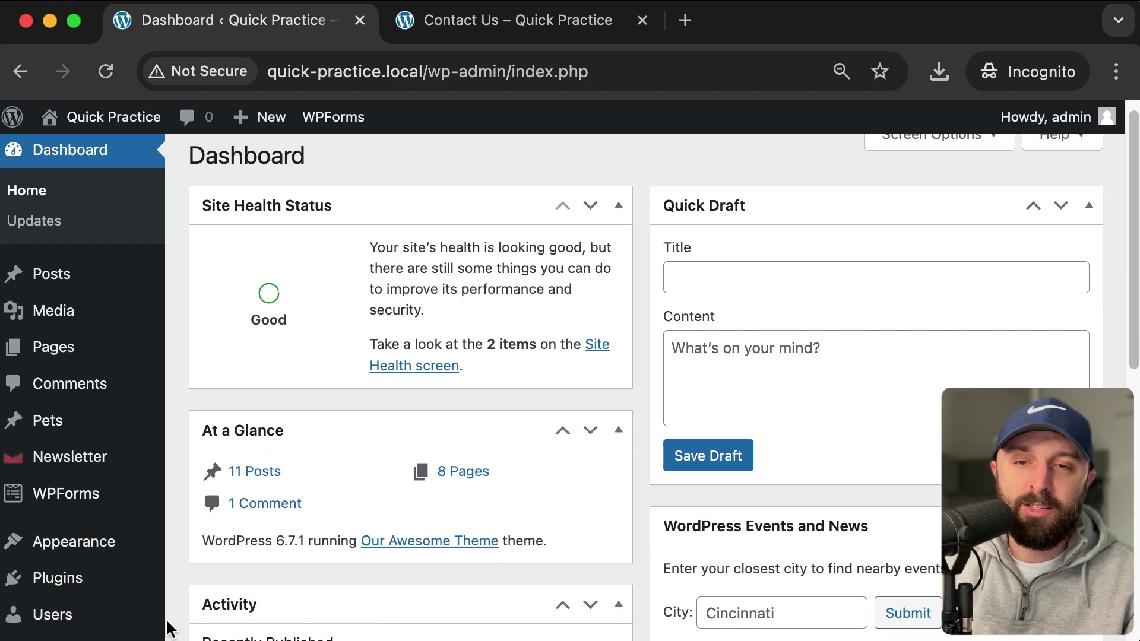
click(67, 593)
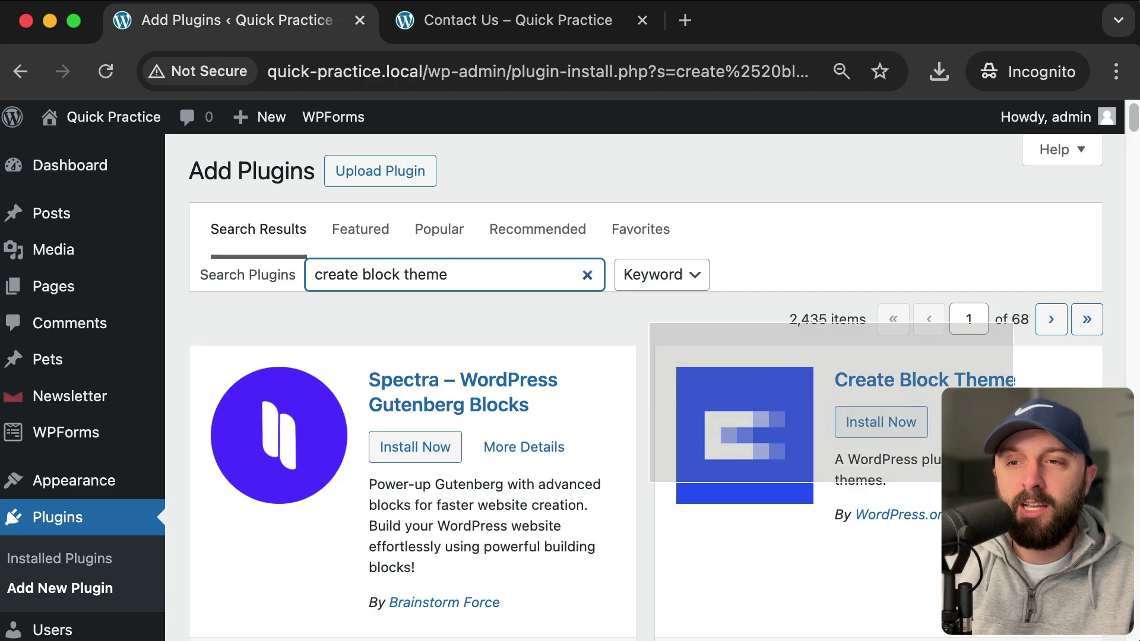
scroll(904, 360, down, 3)
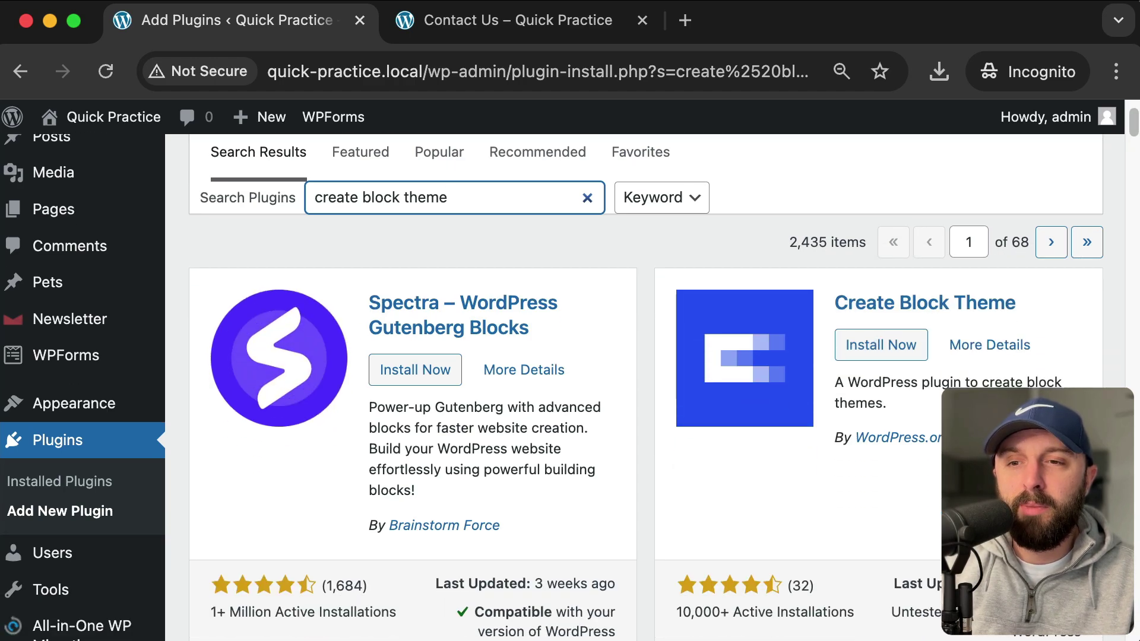
drag(943, 438, 844, 439)
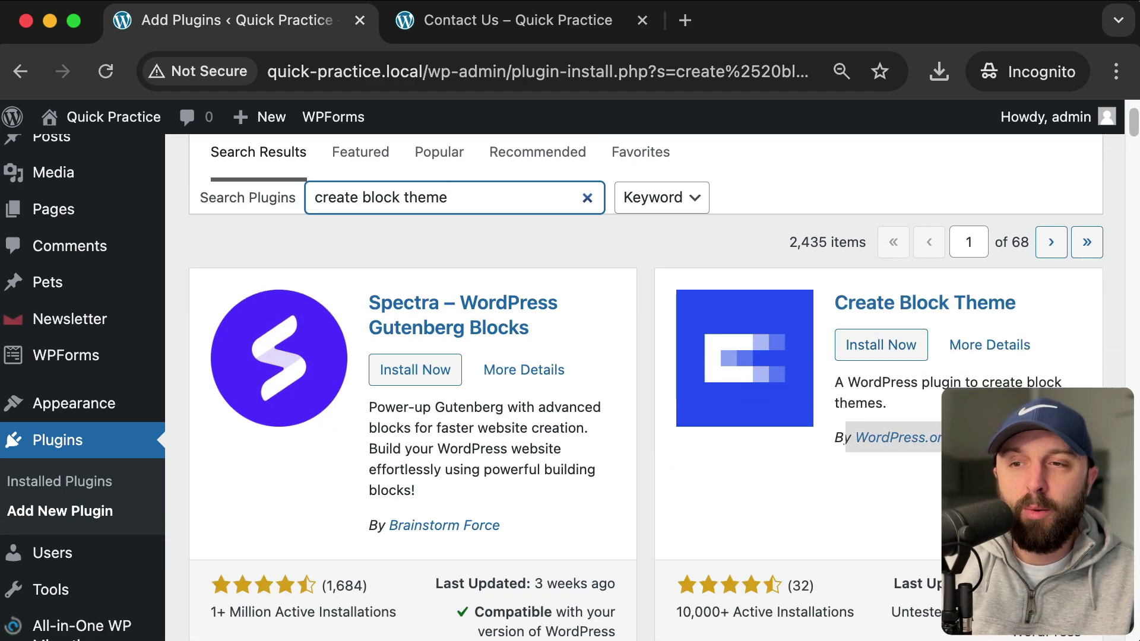
drag(811, 263, 1034, 310)
click(856, 350)
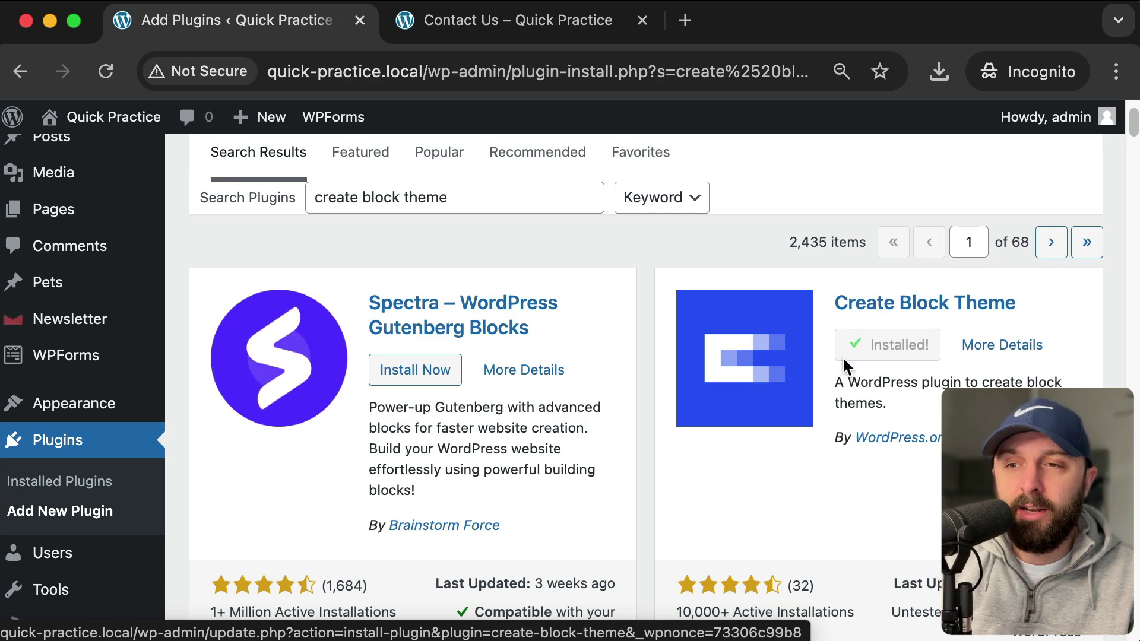
- Activate the Create Block Theme plugin and go to its tool page under Appearance
click(861, 348)
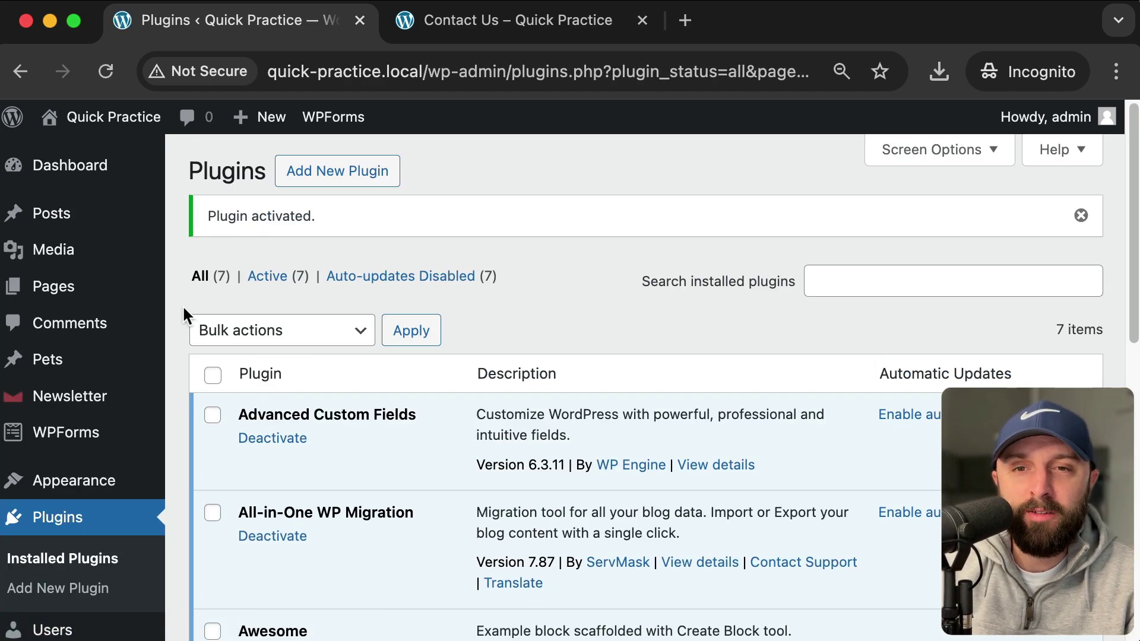
mouse_move(80, 484)
scroll(80, 484, down, 1)
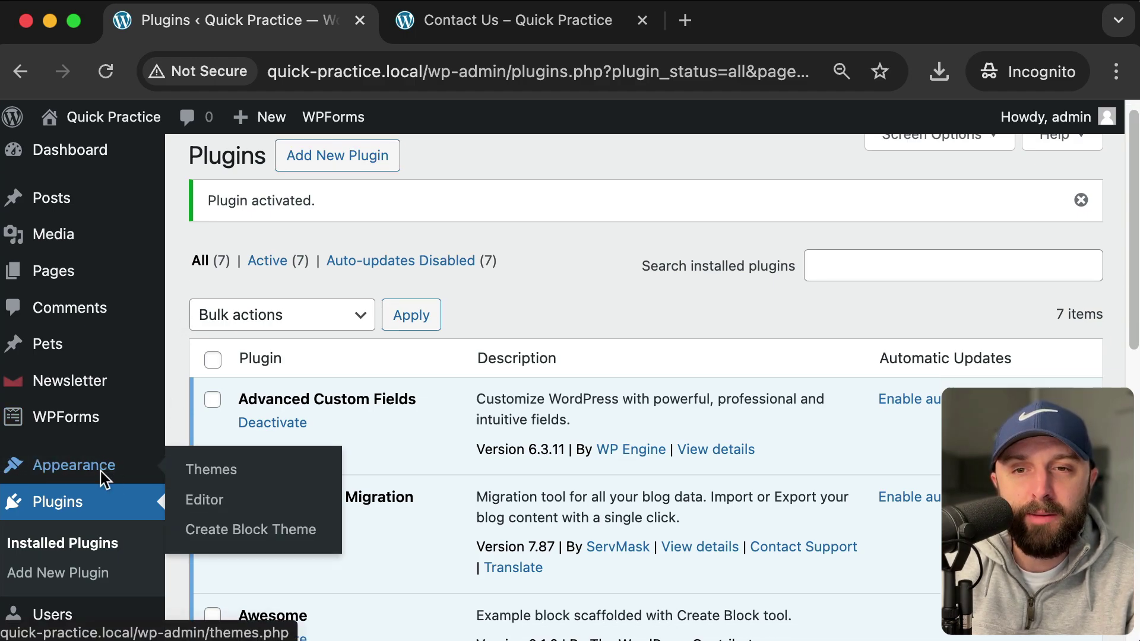
click(217, 530)
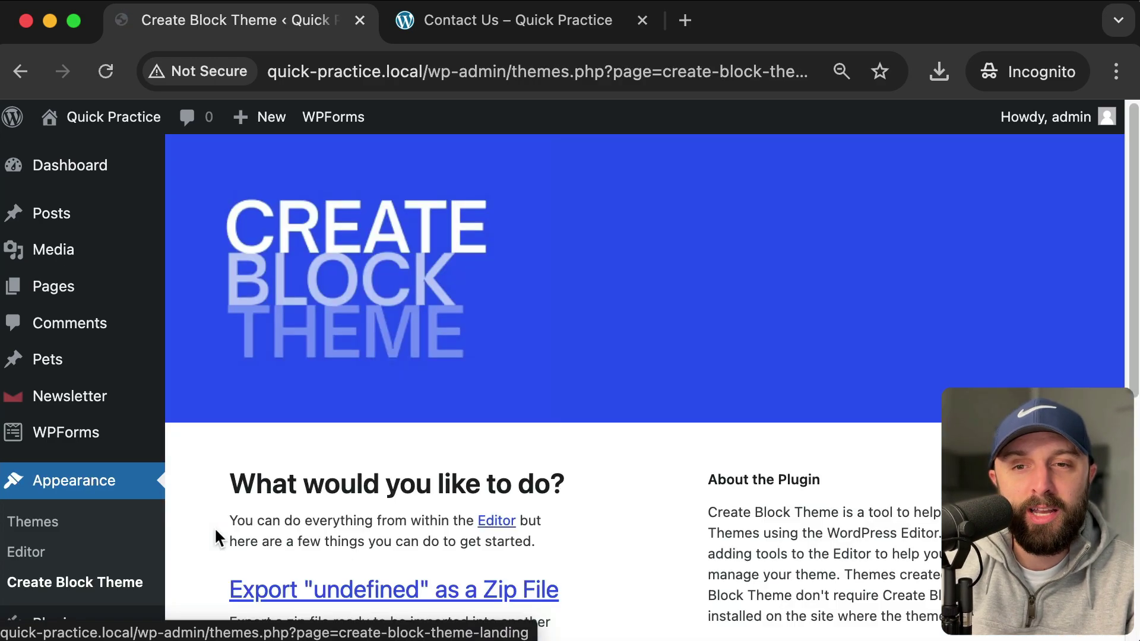
- Scroll through the Create Block Theme options and open the 'Create a new Blank Theme' dialog
scroll(254, 387, down, 3)
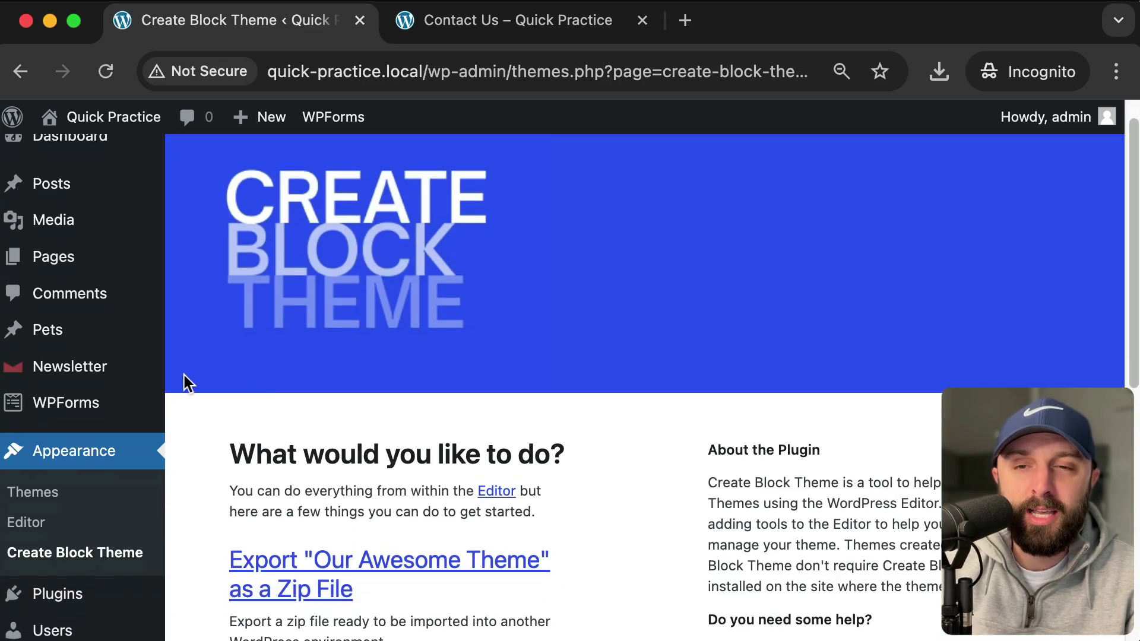
scroll(211, 408, down, 2)
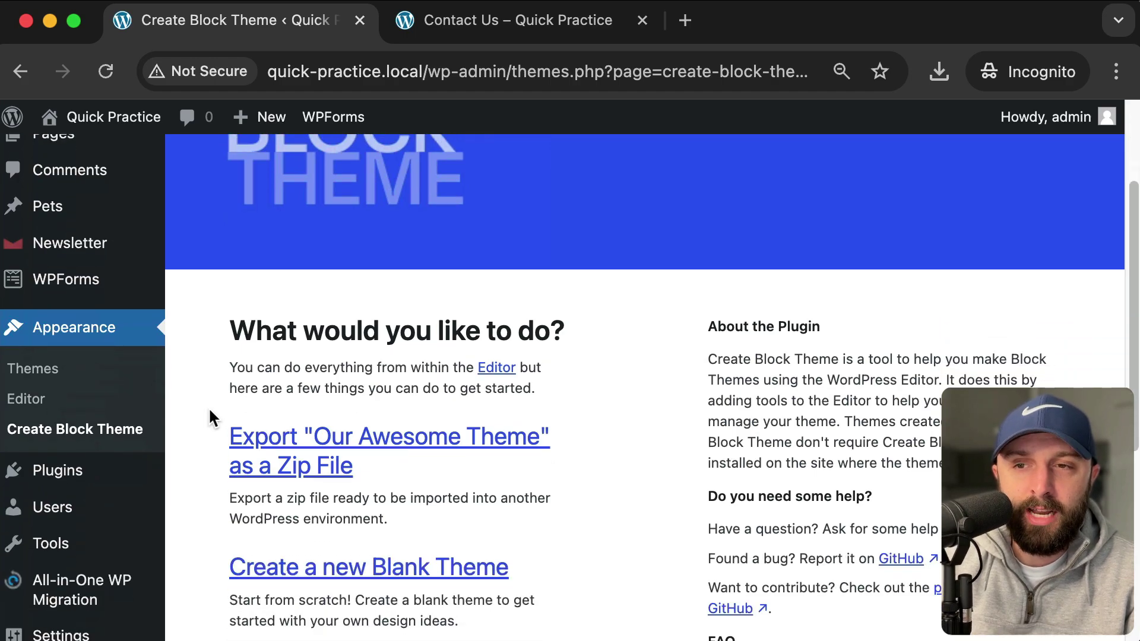
scroll(220, 380, up, 5)
scroll(225, 356, down, 2)
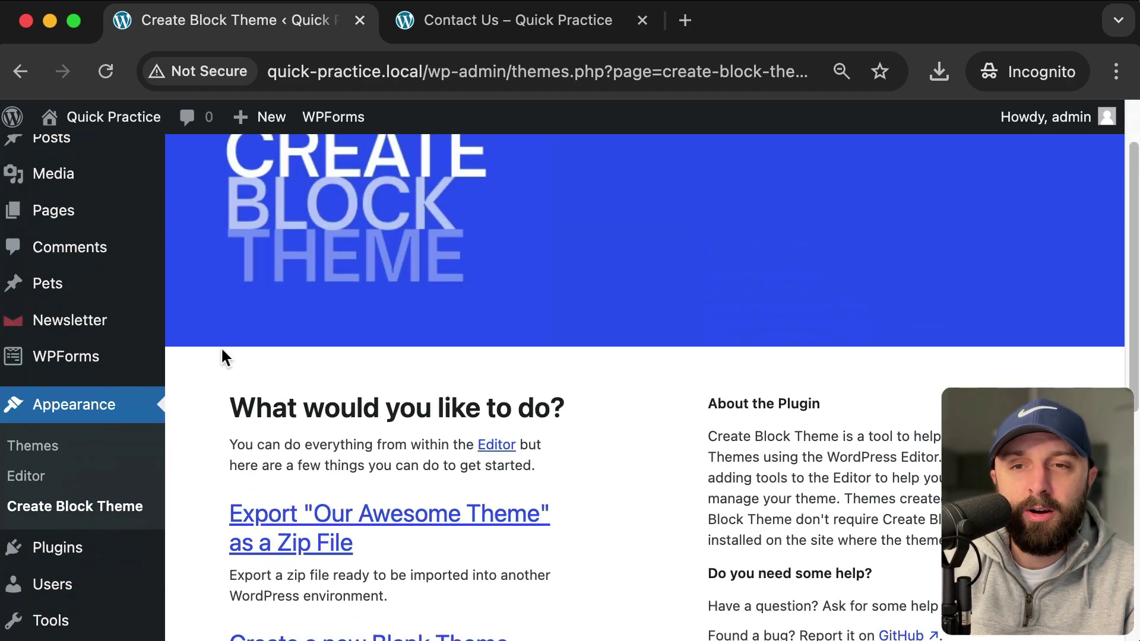
key(super+shift+4)
drag(217, 344, 603, 568)
scroll(600, 565, down, 2)
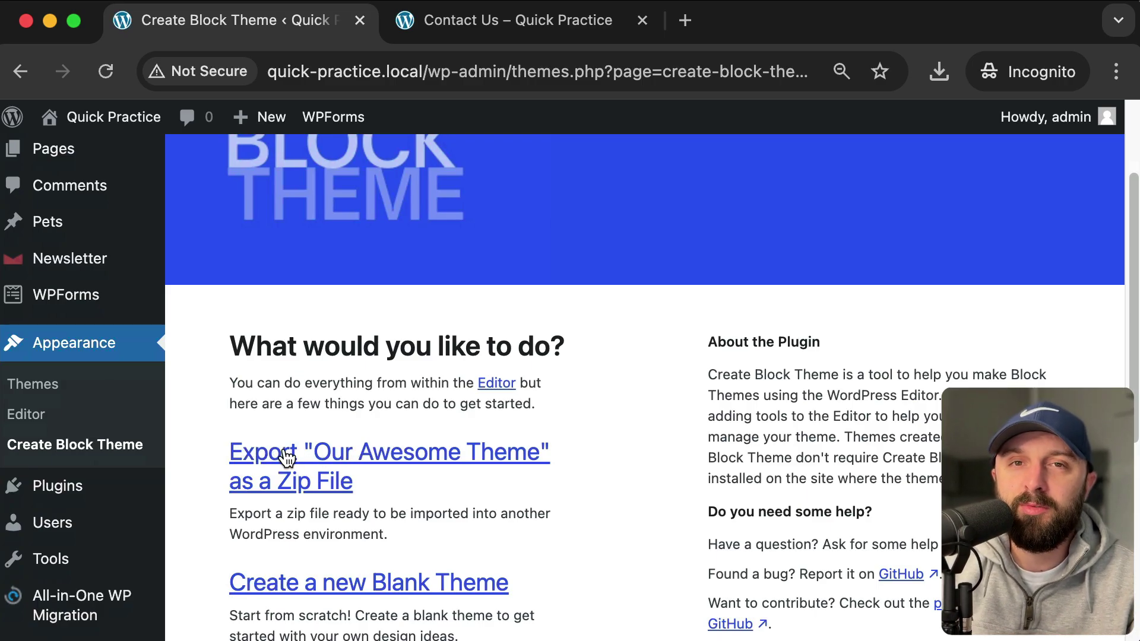
scroll(203, 484, down, 4)
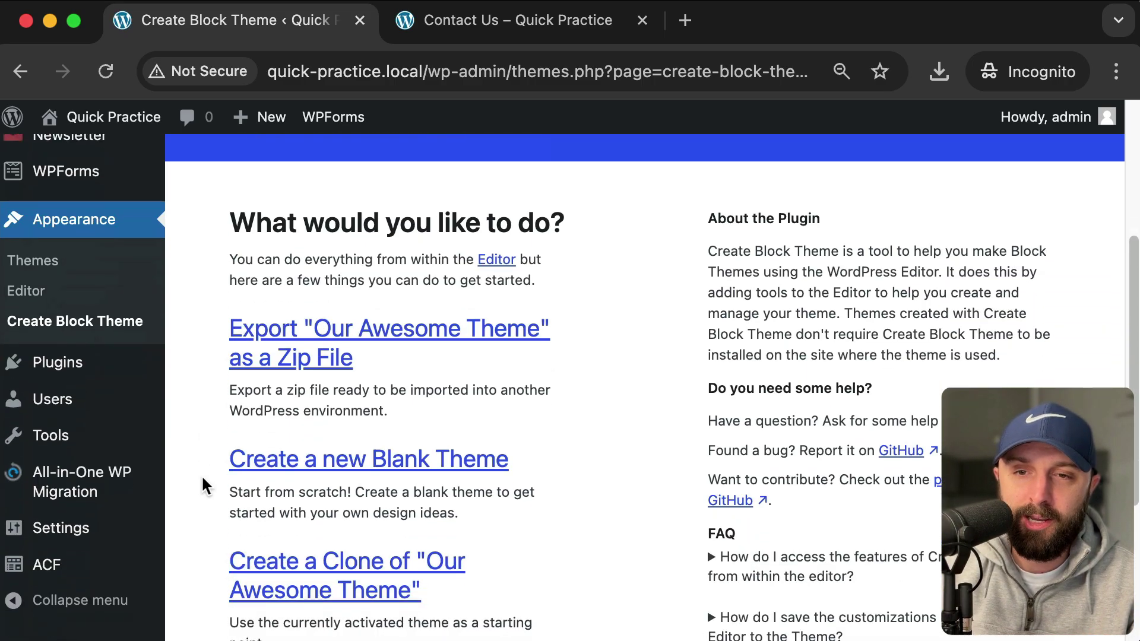
scroll(203, 484, down, 3)
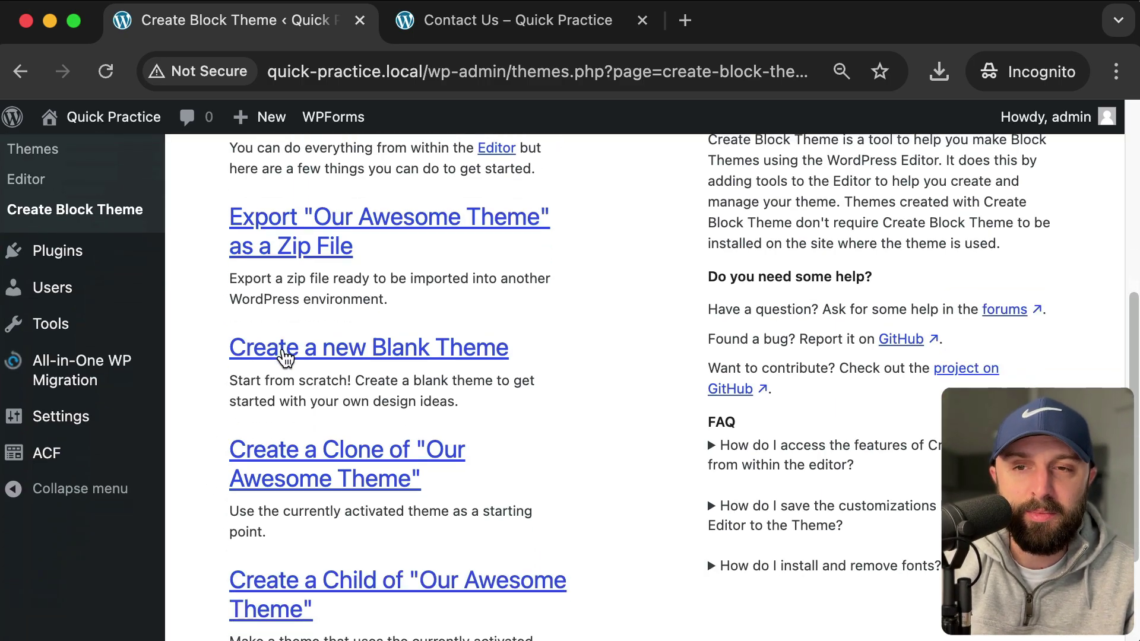
scroll(285, 357, down, 2)
key(super+shift+4)
mouse_move(202, 361)
mouse_down()
mouse_move(372, 444)
mouse_move(407, 489)
mouse_move(433, 565)
mouse_move(323, 493)
mouse_up()
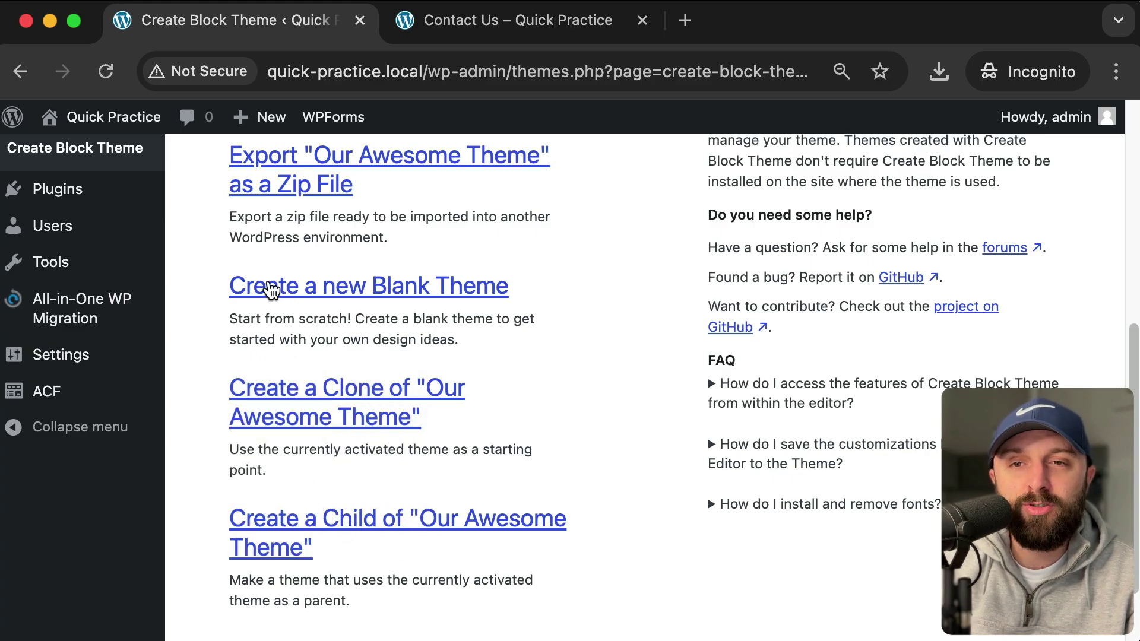
drag(217, 254, 522, 333)
- Create and activate a blank theme named 'Super Amazing Theme', then confirm the success alert
key(Escape)
click(446, 291)
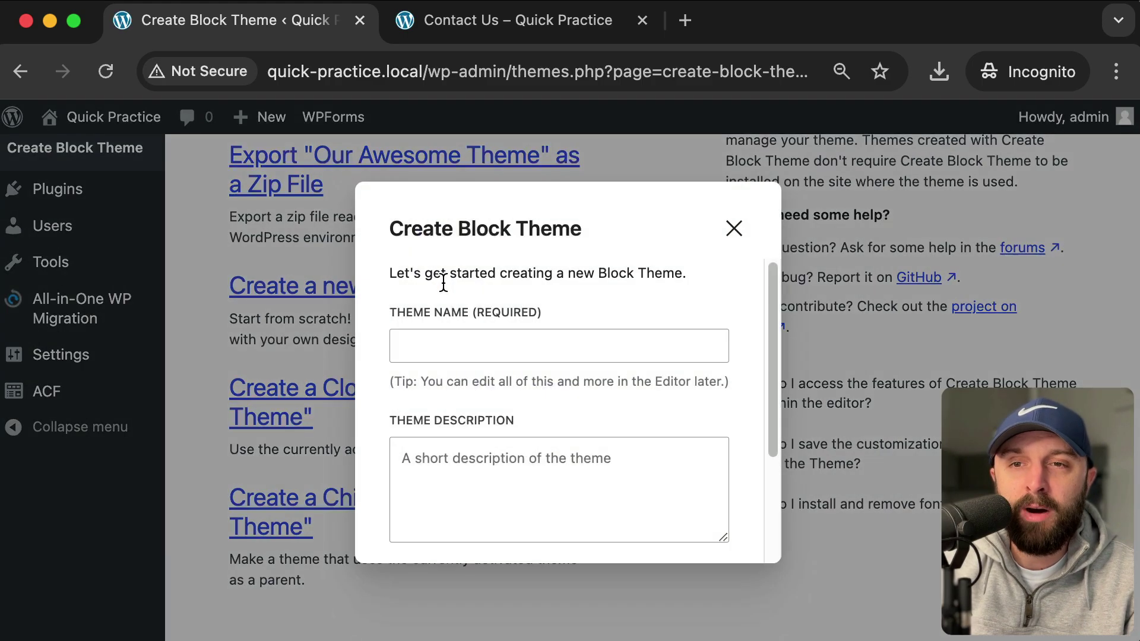
click(526, 336)
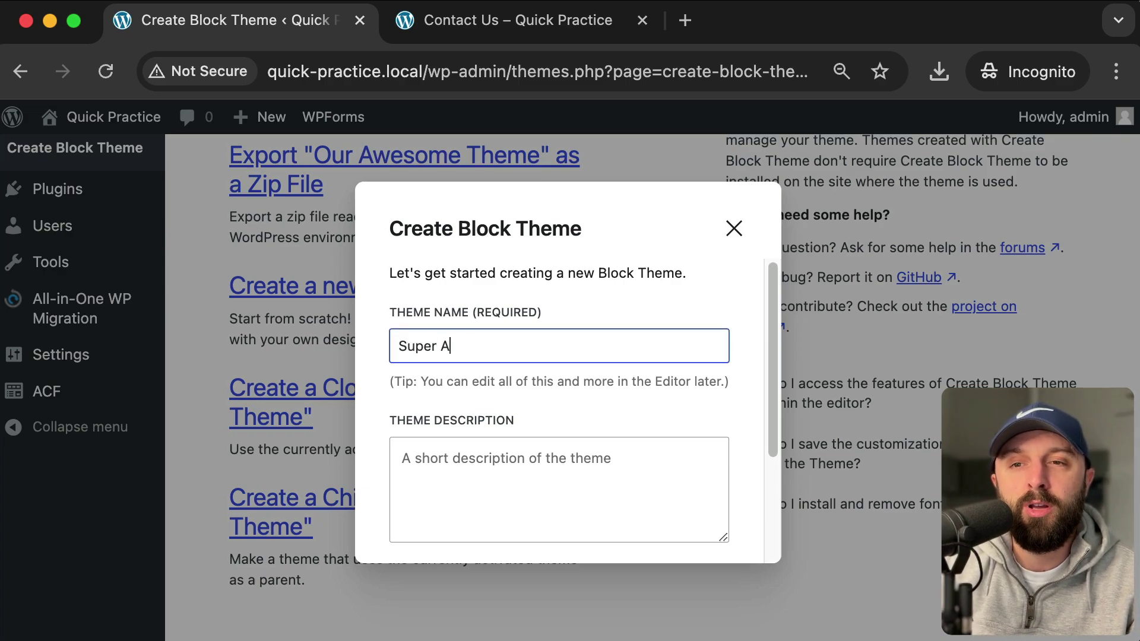
text(Super Amazing Theme)
scroll(527, 336, down, 3)
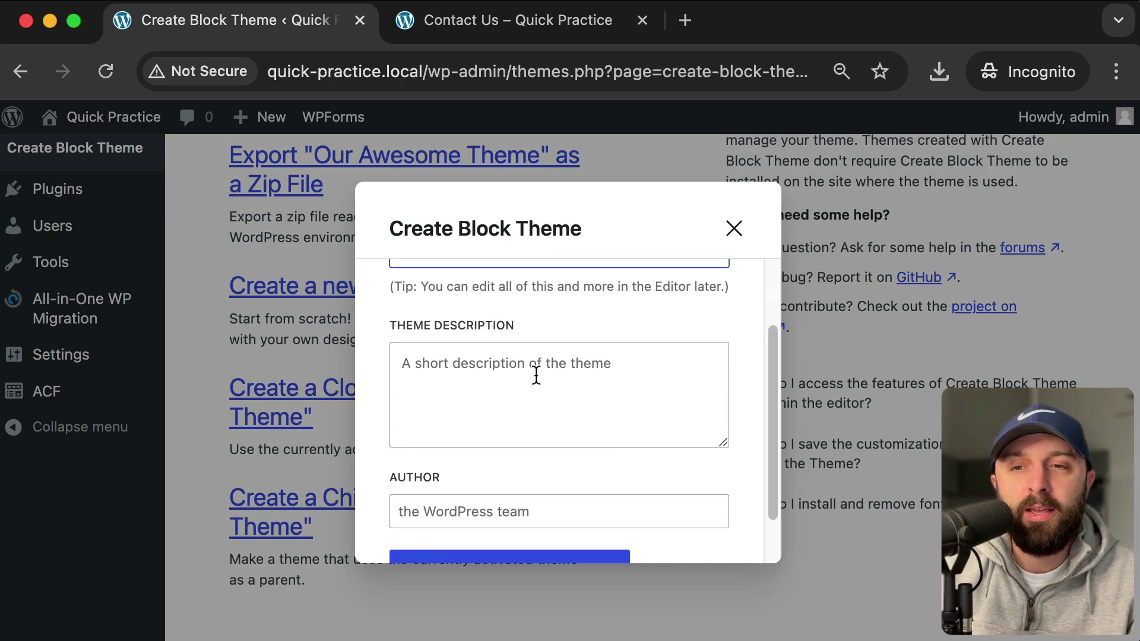
drag(392, 499, 547, 548)
click(536, 522)
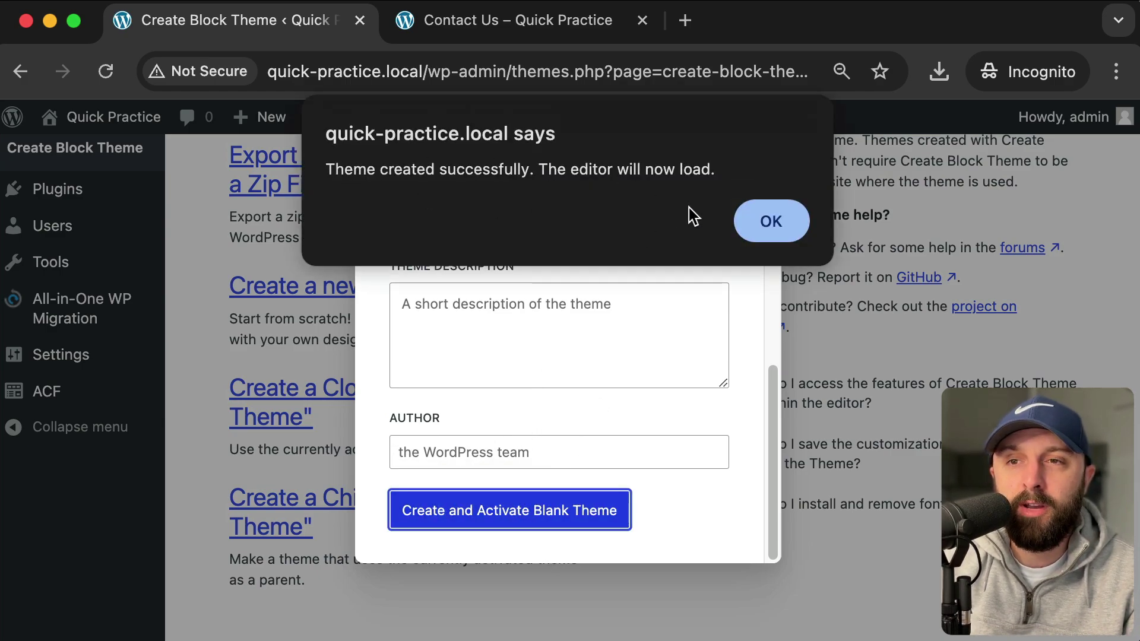
click(768, 222)
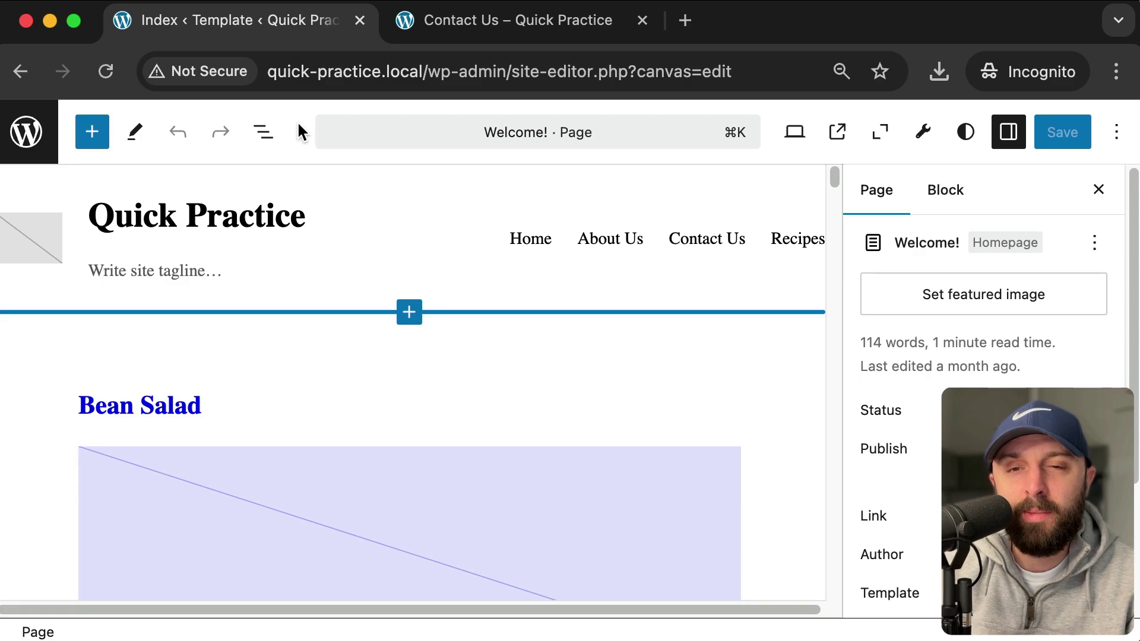
- From the Design sidebar, list the templates, showing only the Index template by Super Amazing Theme
click(28, 133)
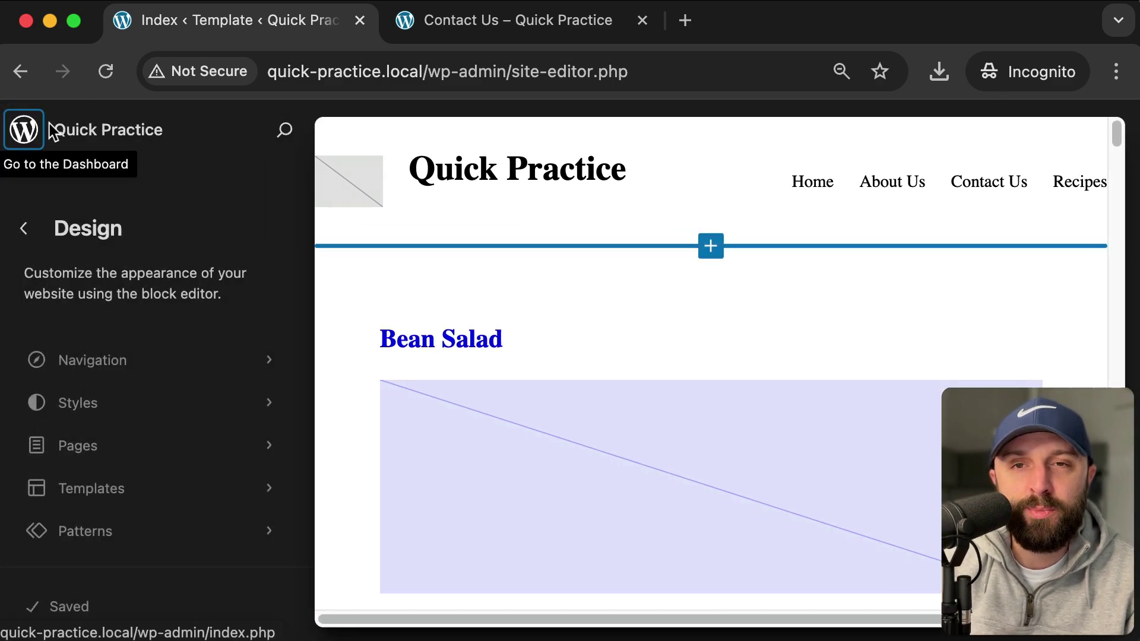
click(78, 489)
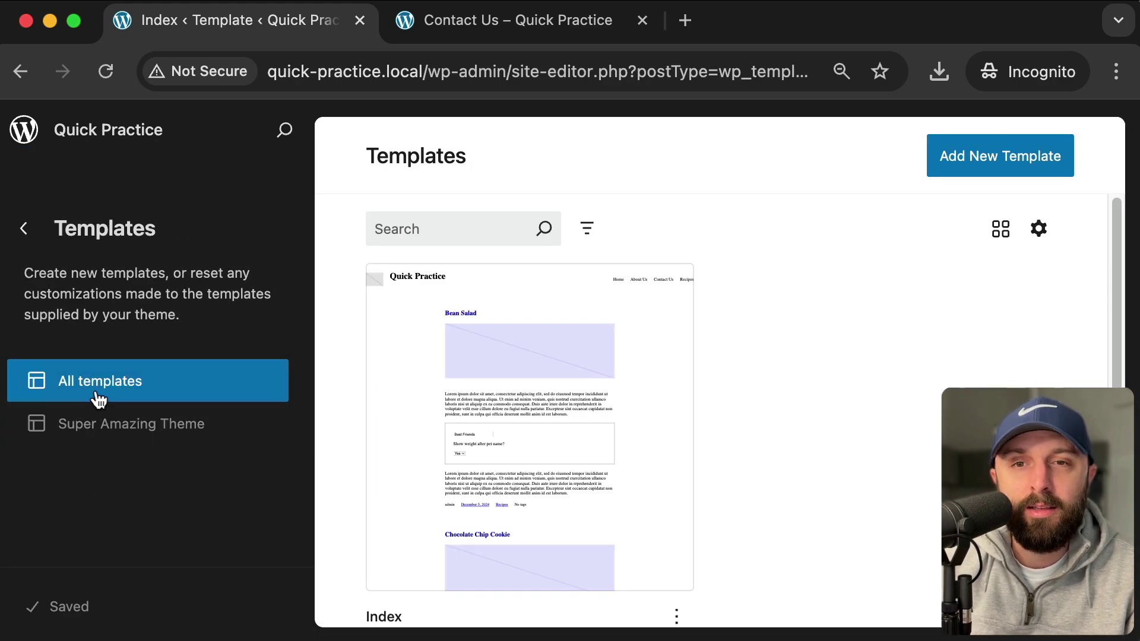
scroll(348, 351, down, 3)
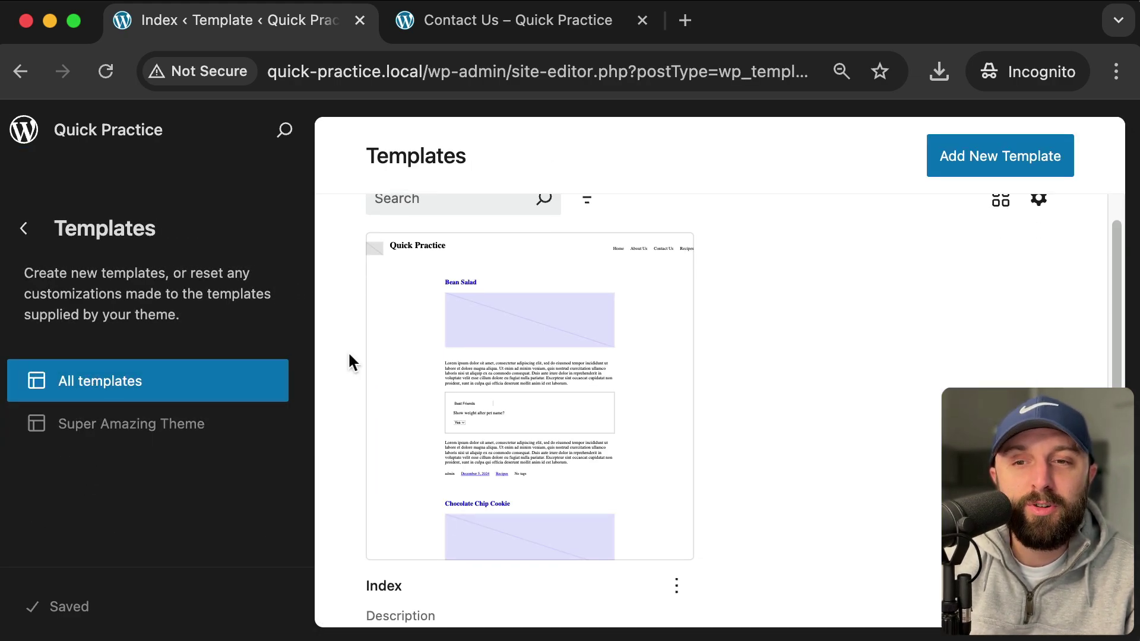
key(super+shift+4)
drag(348, 414, 505, 531)
scroll(357, 368, up, 3)
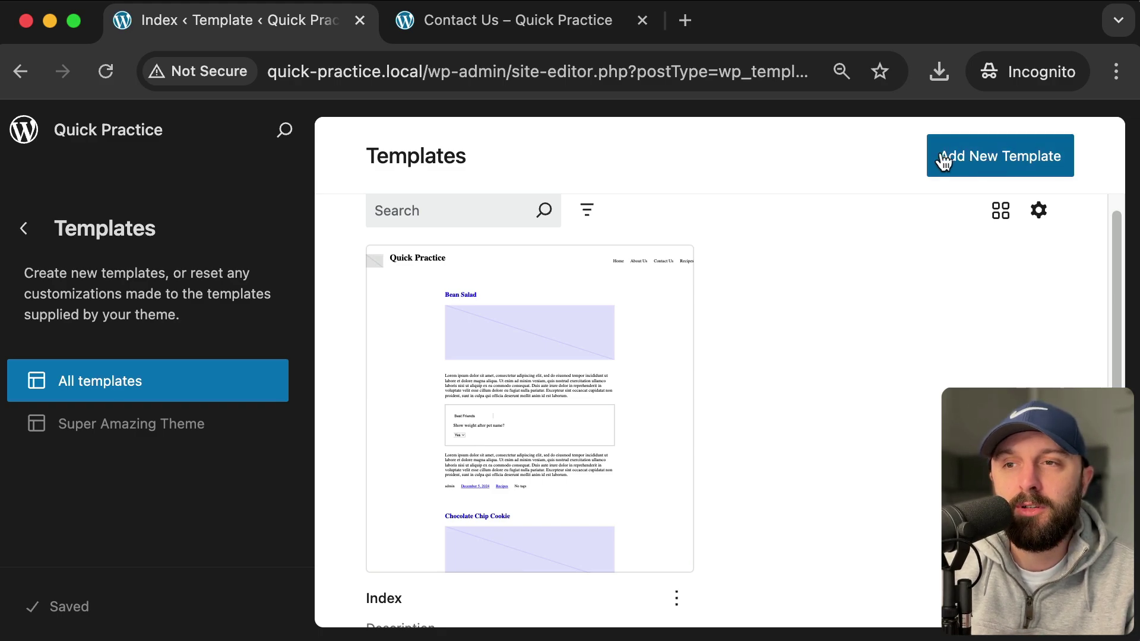
- Add a new Single Posts template based on the first suggested pattern
click(1000, 156)
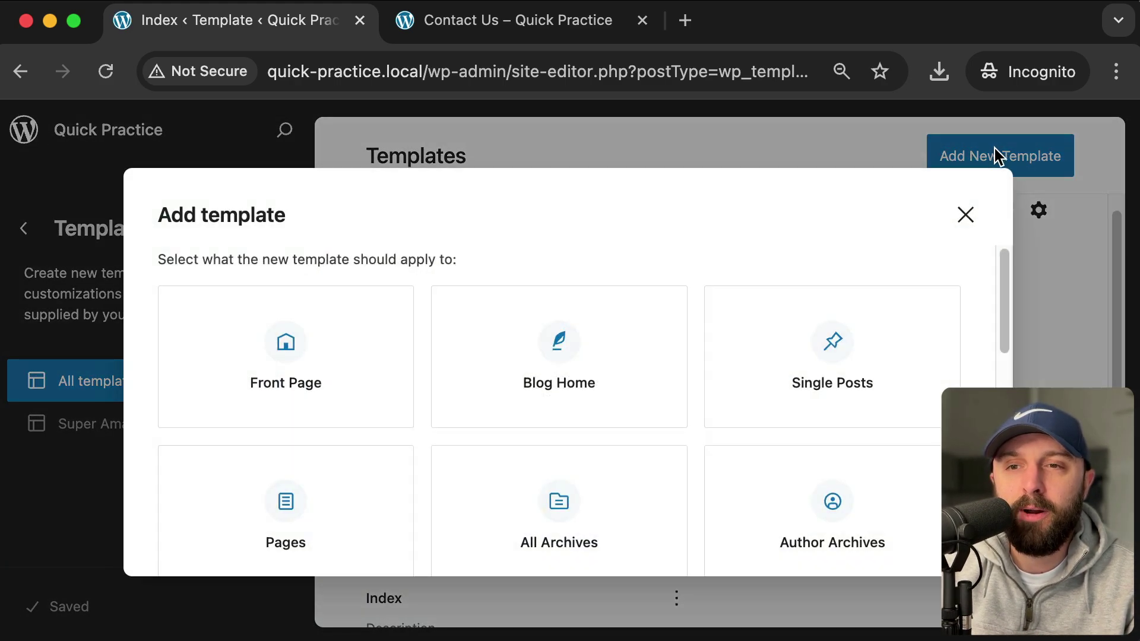
scroll(492, 359, down, 2)
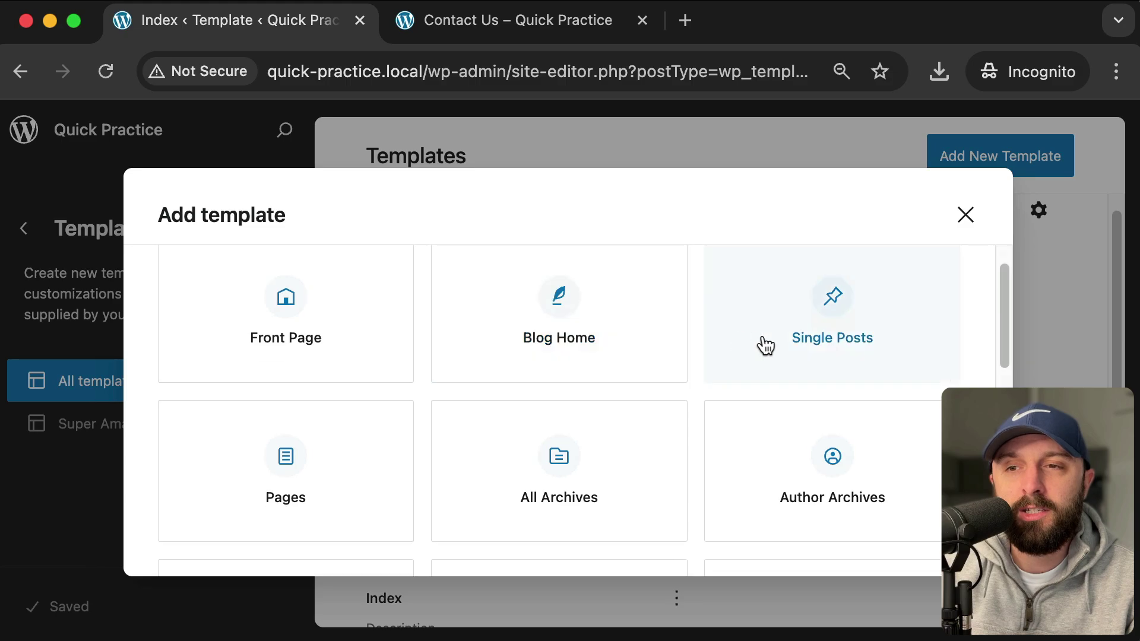
click(830, 350)
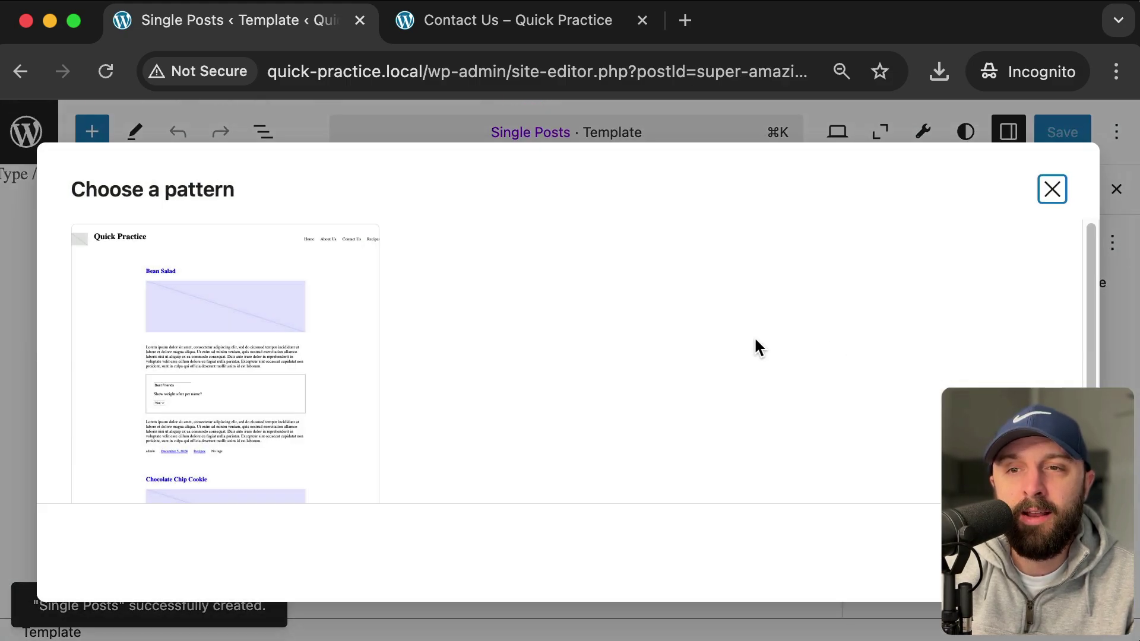
click(237, 336)
scroll(291, 339, down, 1)
scroll(291, 339, up, 1)
- Remove the header and footer template parts using List View
click(389, 227)
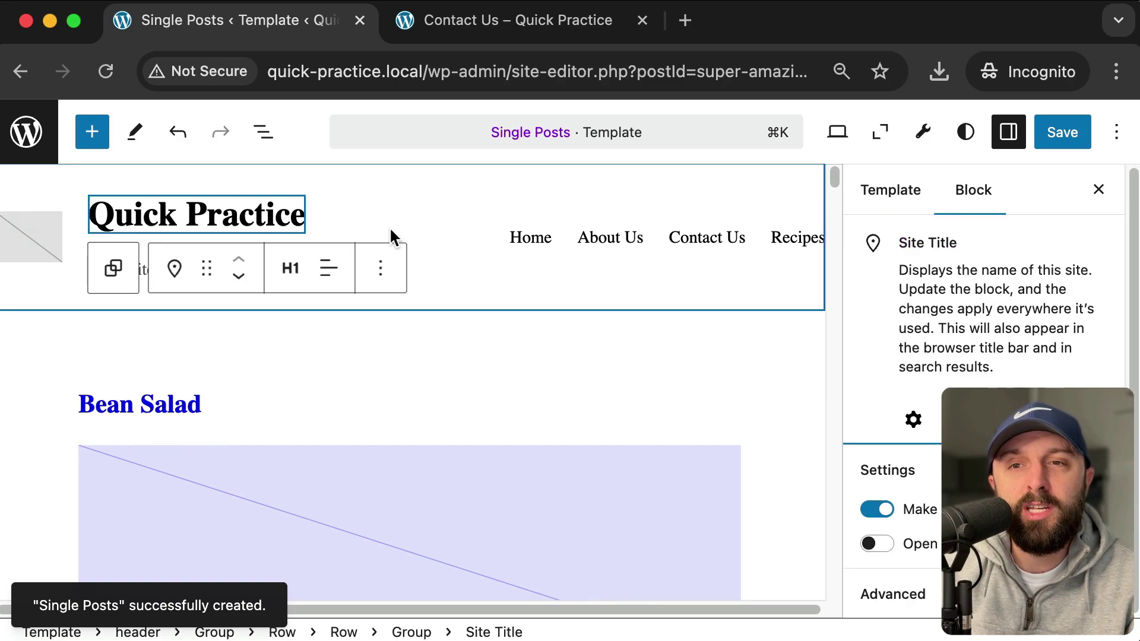
click(263, 132)
click(52, 237)
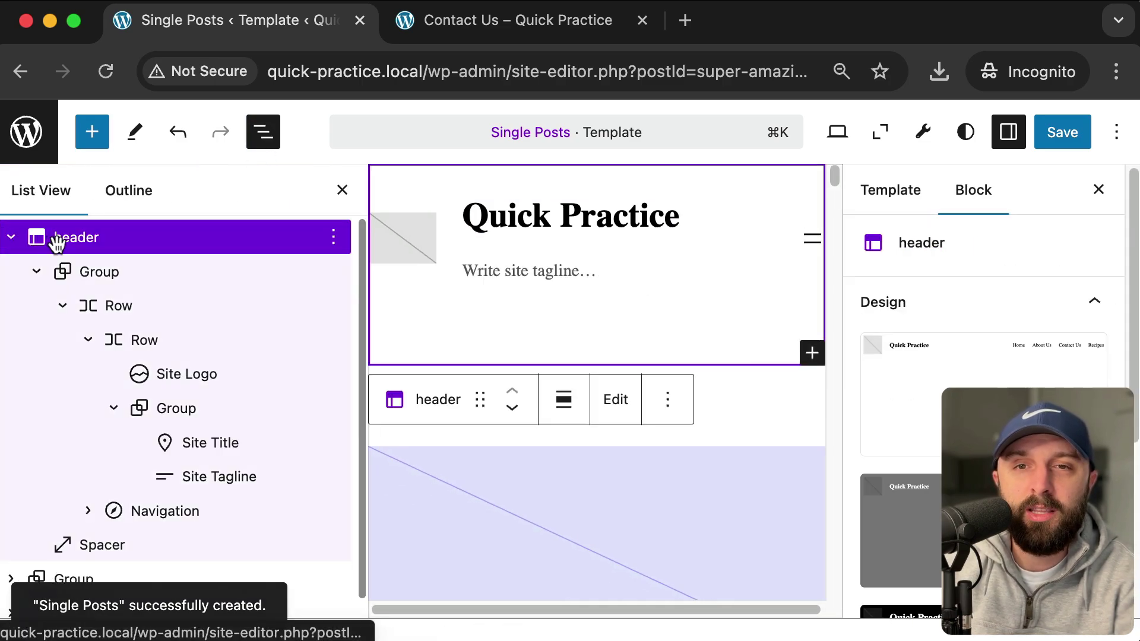
click(263, 132)
click(263, 132)
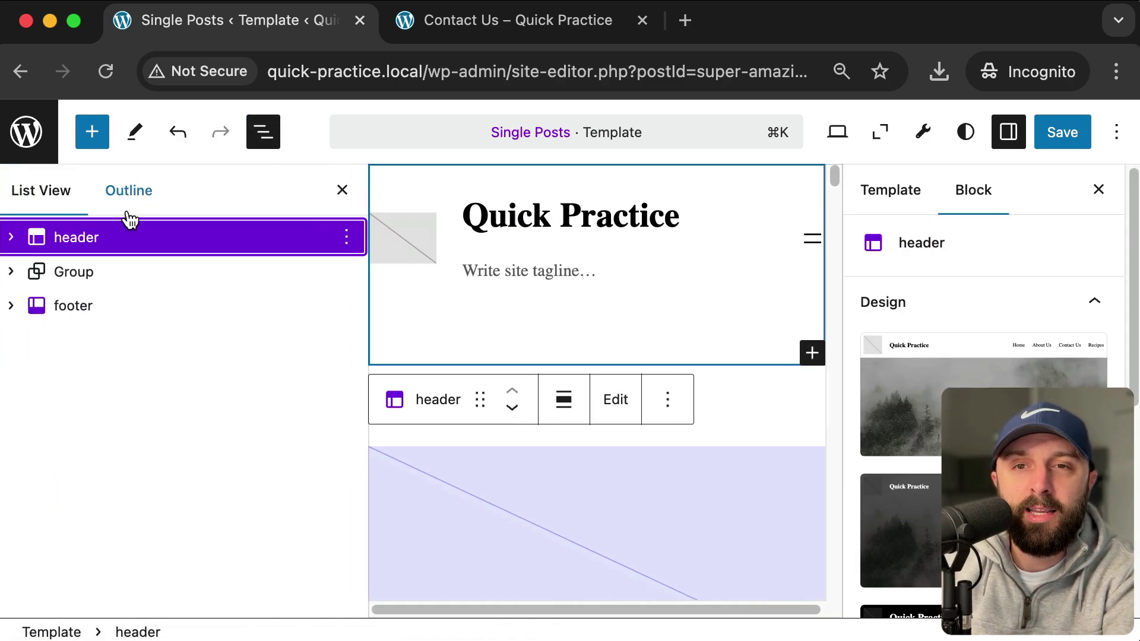
click(94, 241)
click(89, 270)
key(Delete)
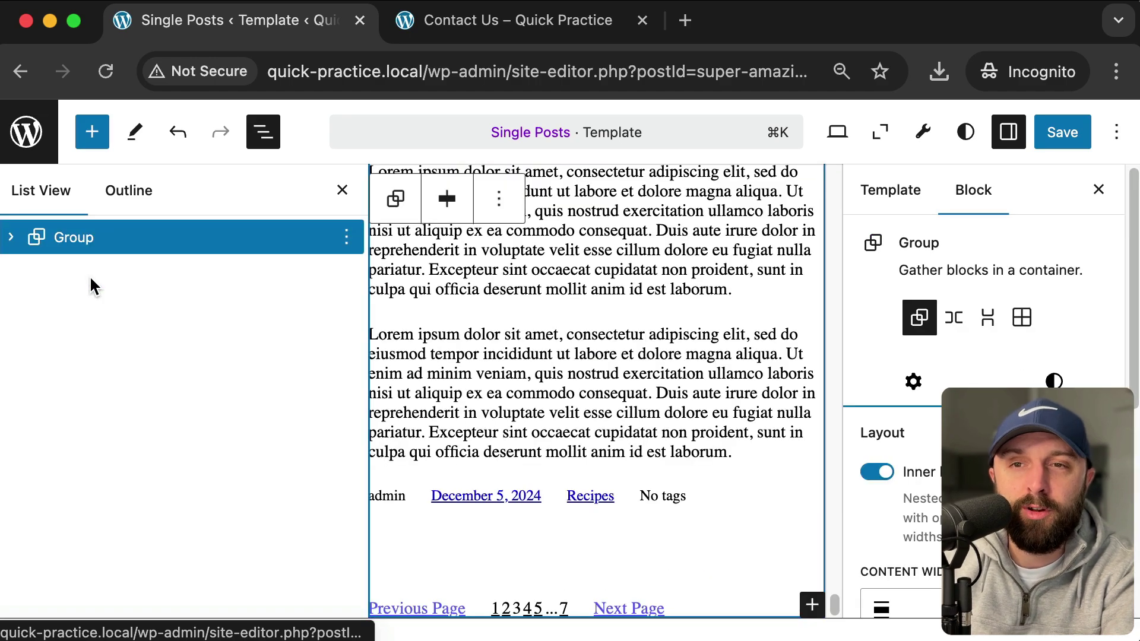
- Add the paragraph 'Super custom template for individual blog posts' before the Query Loop and save
click(11, 238)
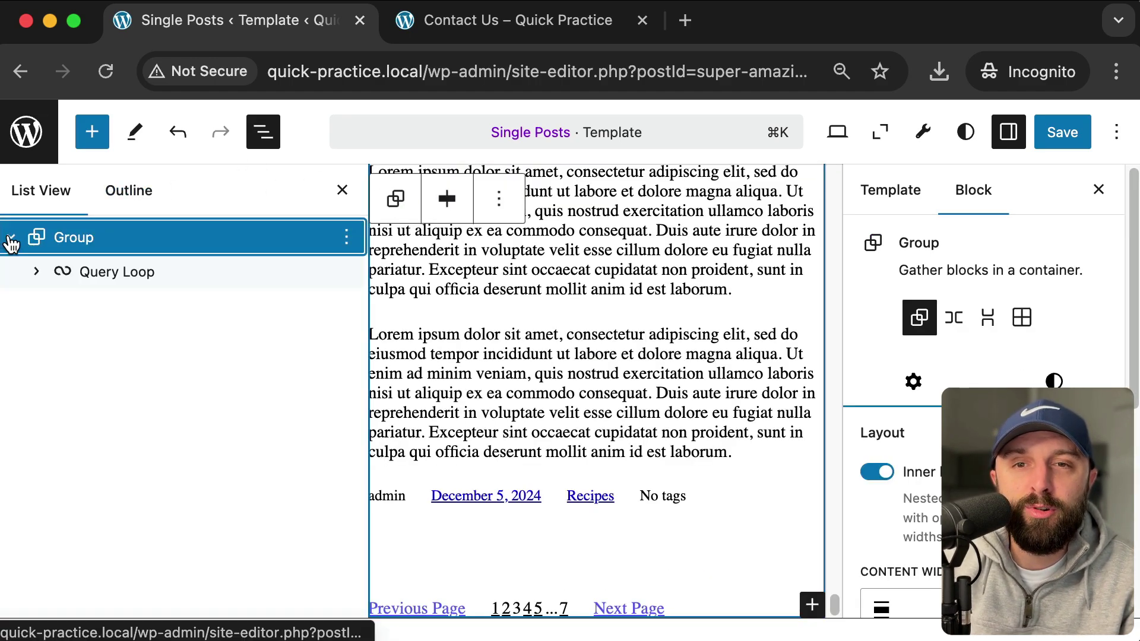
click(37, 272)
click(38, 272)
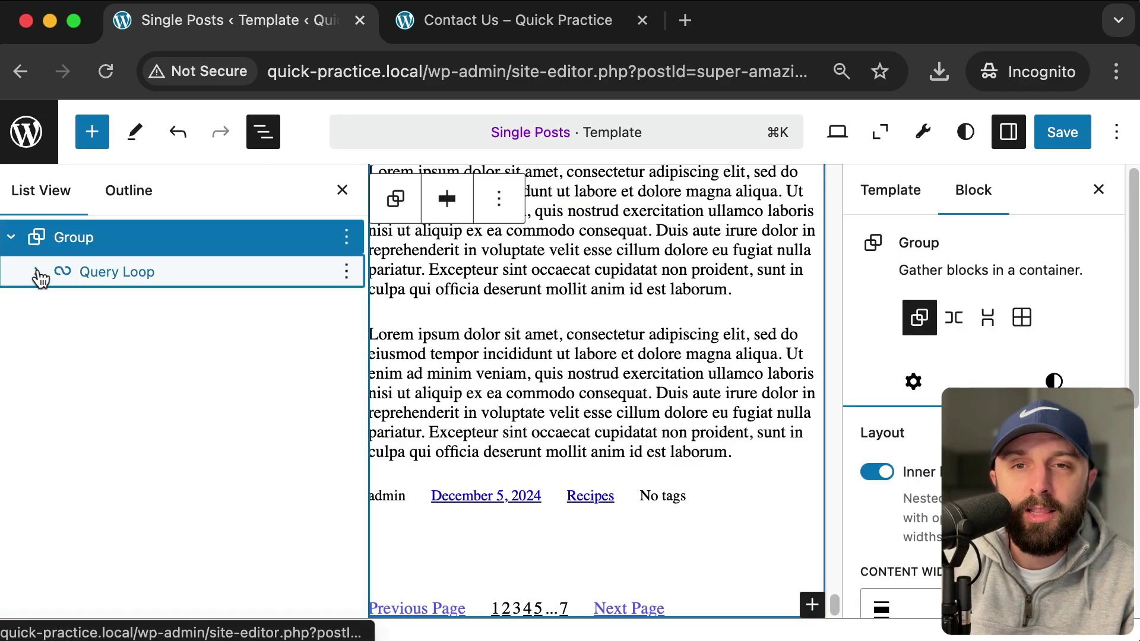
right_click(109, 271)
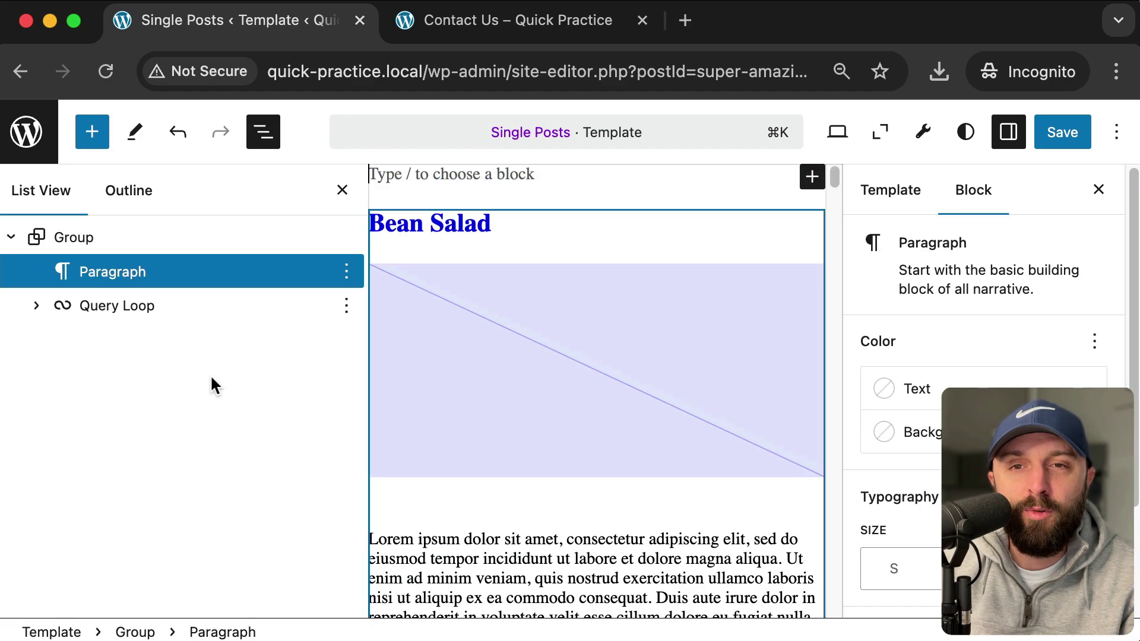
text(S)
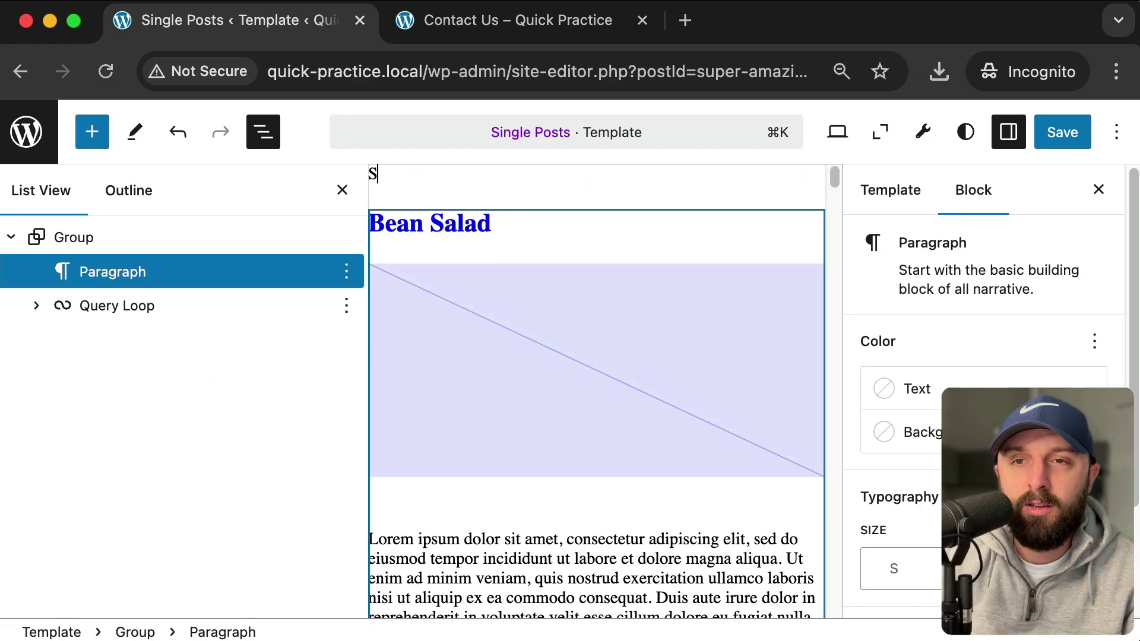
text(uper custom temp)
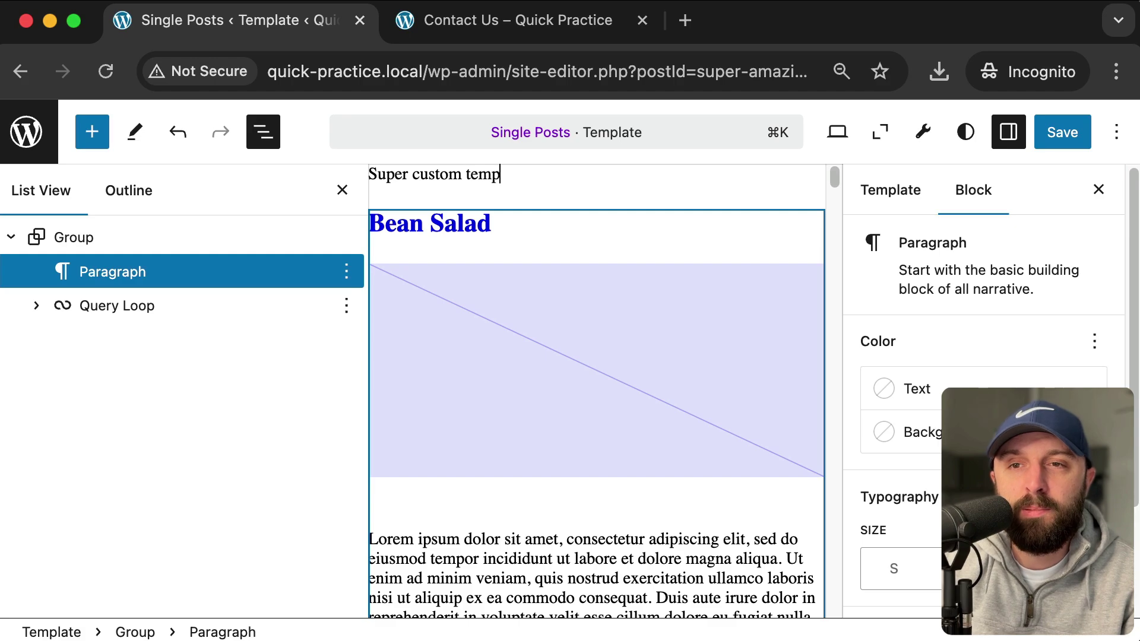
text(late for individual blo)
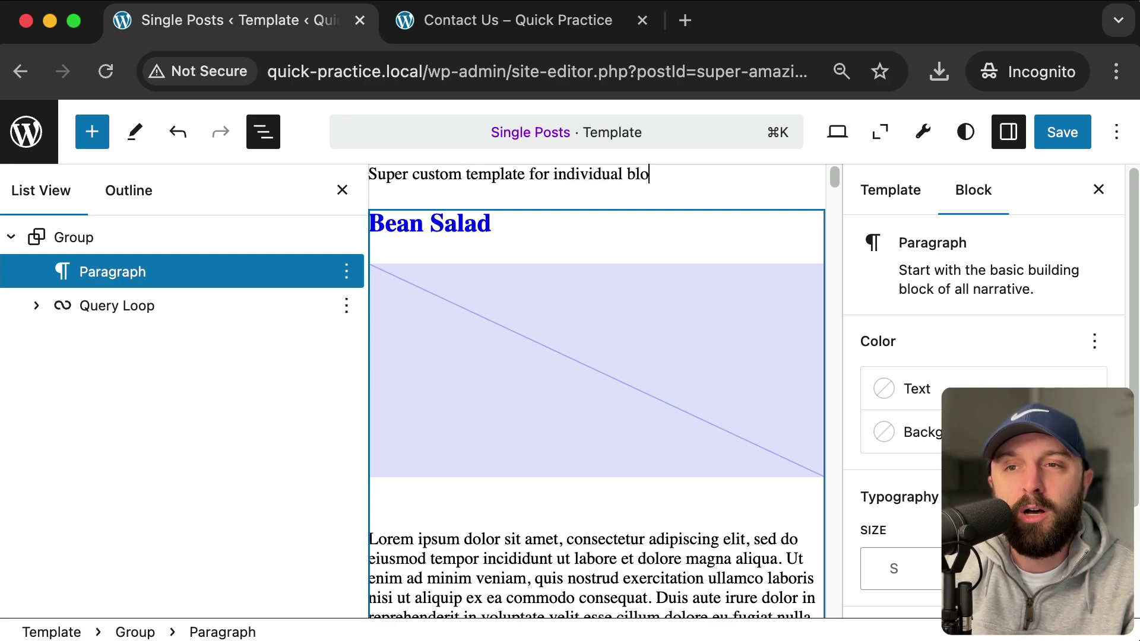
text(g posts)
click(1054, 125)
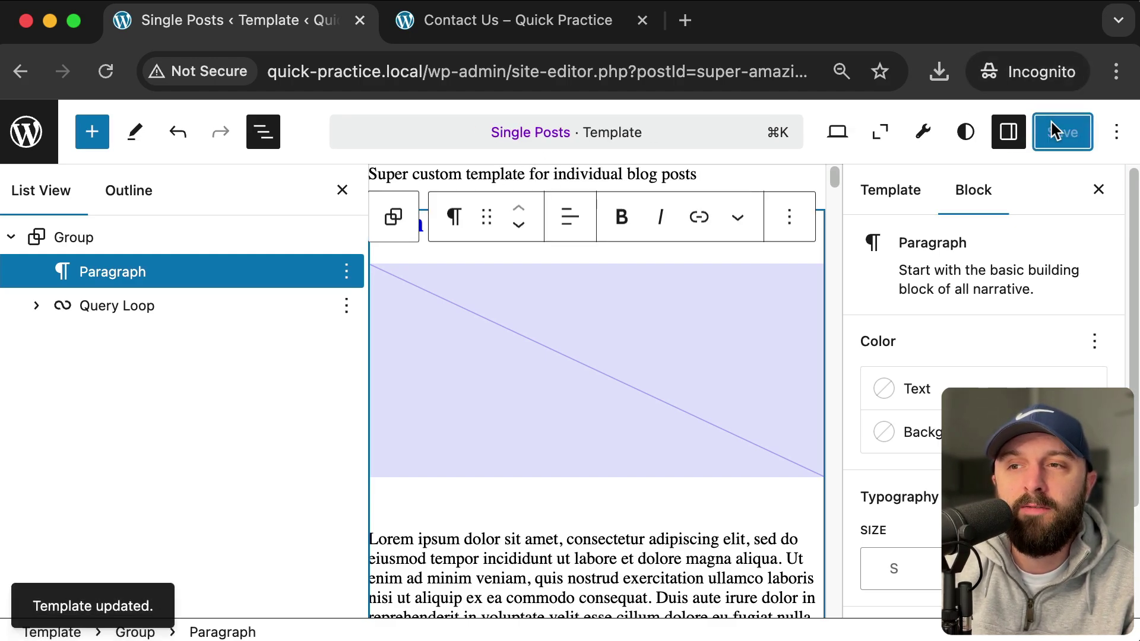
- Leave the site editor and open the News Headline #3 post on the live site
click(29, 135)
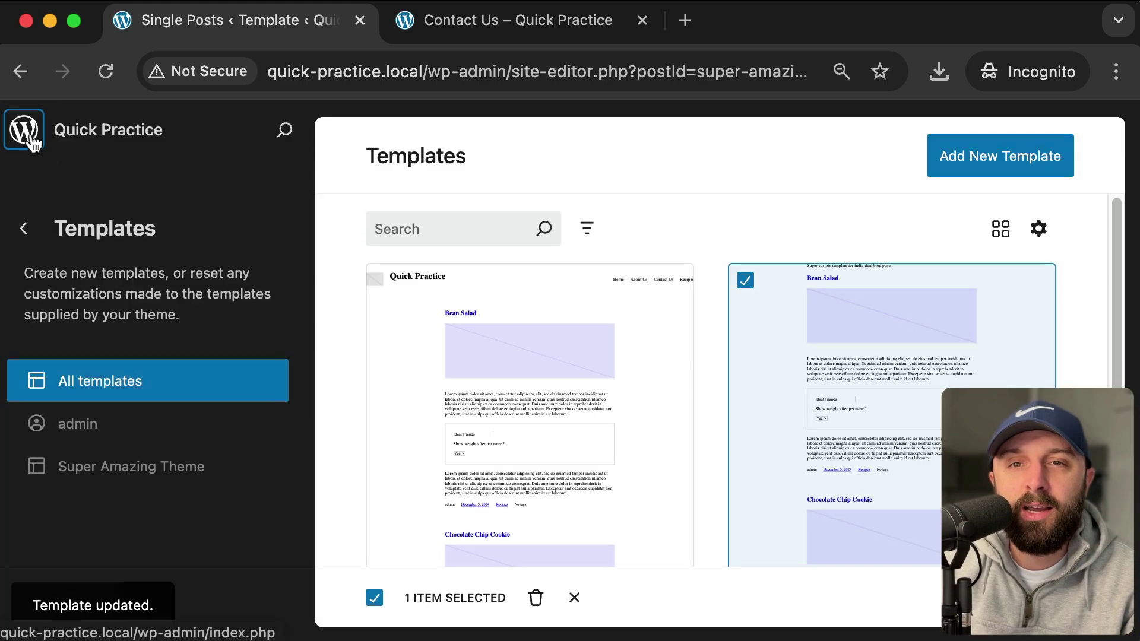
click(30, 133)
click(458, 36)
click(152, 172)
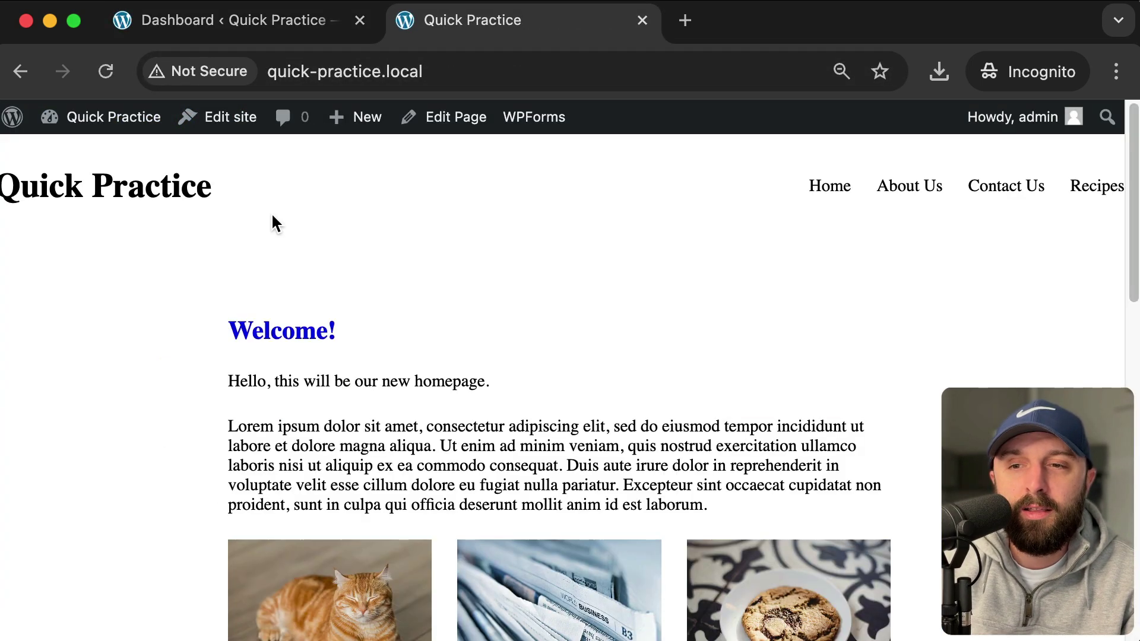
scroll(256, 308, down, 10)
scroll(224, 295, up, 12)
scroll(196, 320, down, 15)
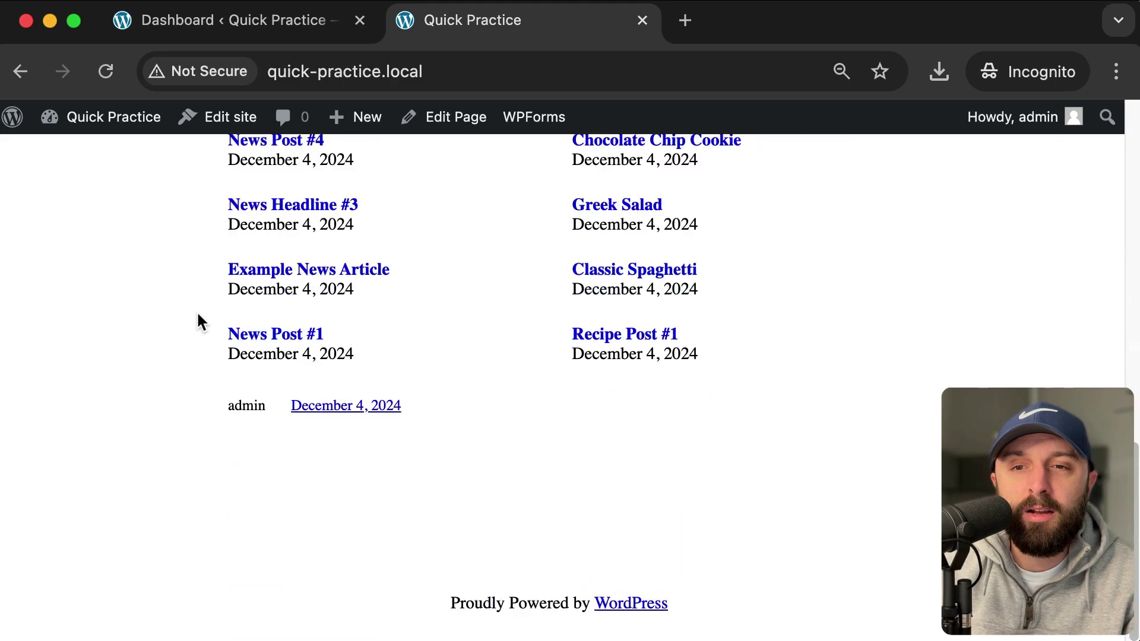
scroll(202, 321, up, 1)
click(279, 238)
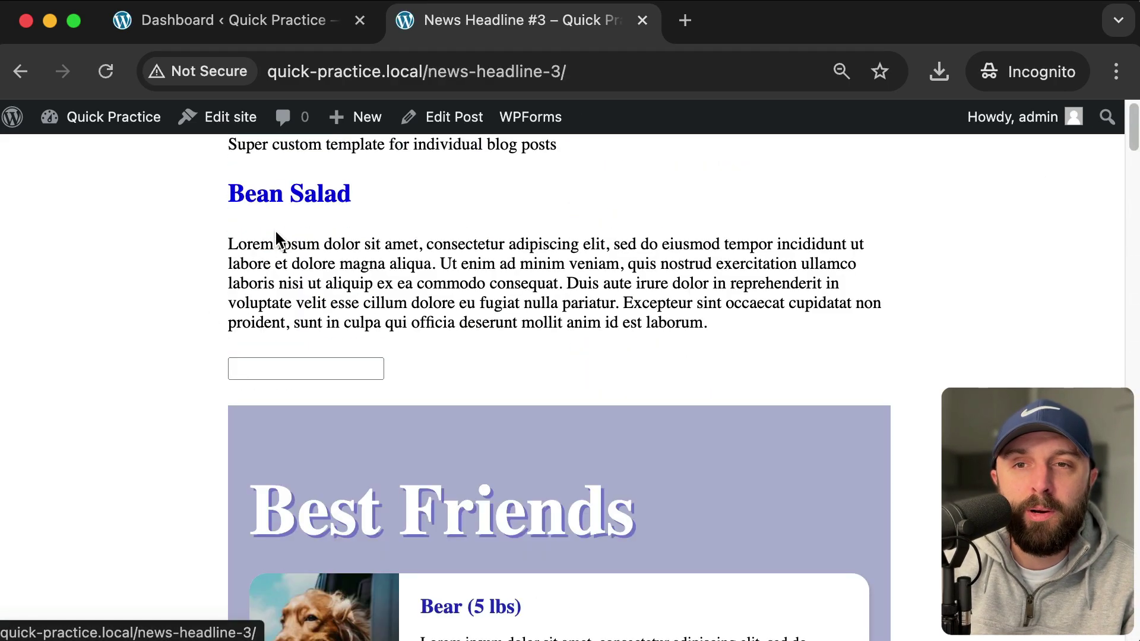
- Capture the 'Super custom template for individual blog posts' intro line, then return to the Dashboard
key(super+shift+4)
drag(208, 137, 424, 164)
drag(229, 145, 564, 150)
click(615, 172)
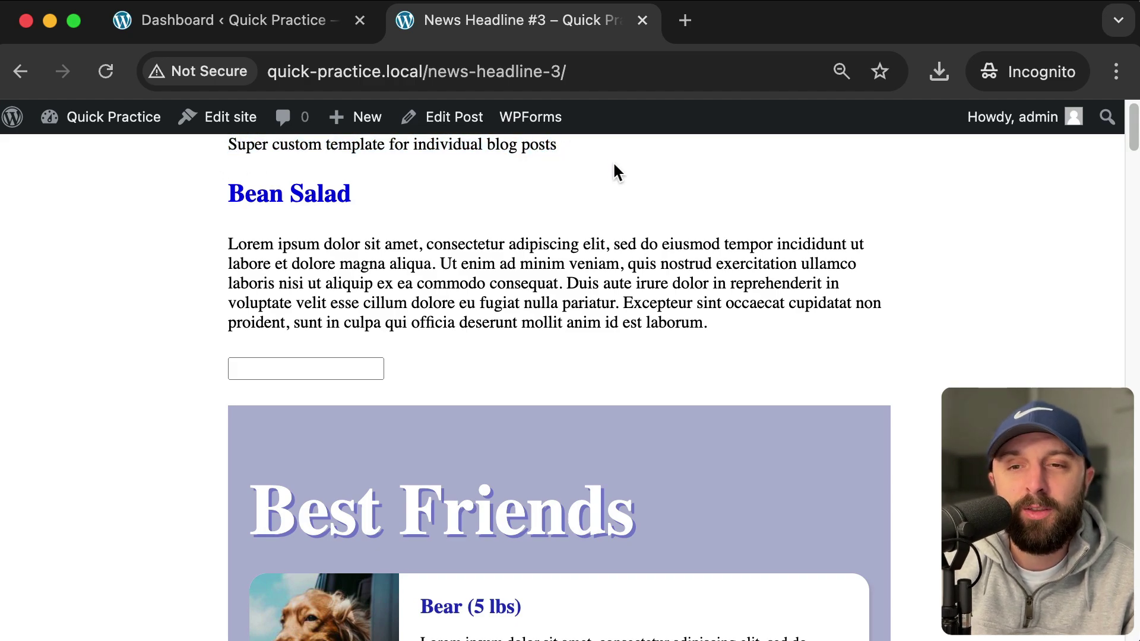
click(231, 28)
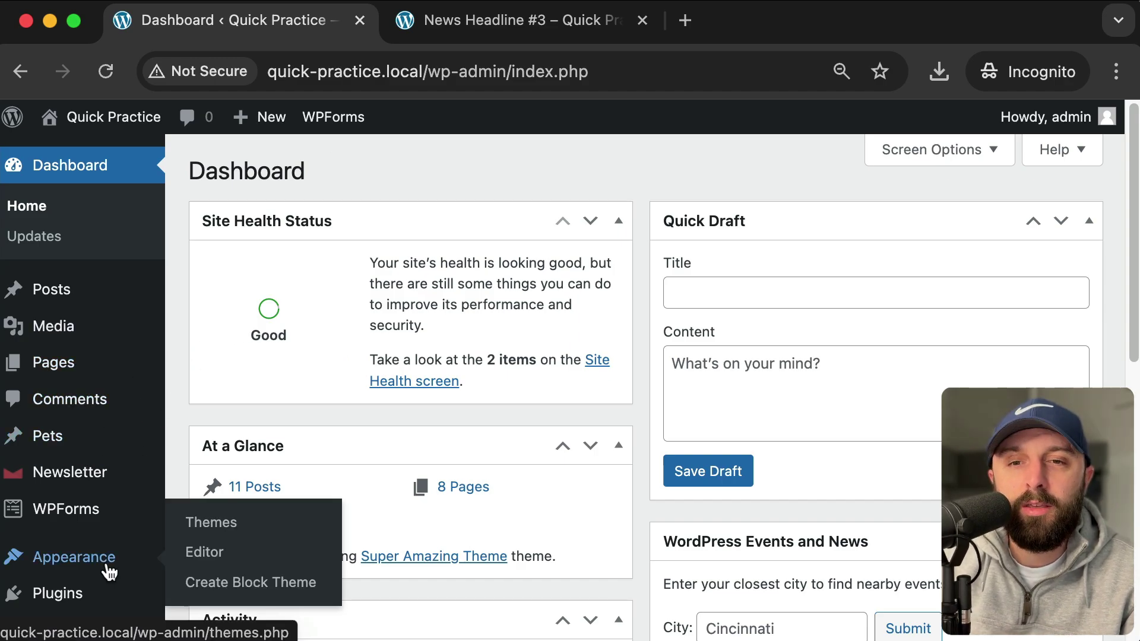
- Open the Single Posts template from the active theme's templates list in the site editor
click(109, 570)
scroll(451, 451, down, 1)
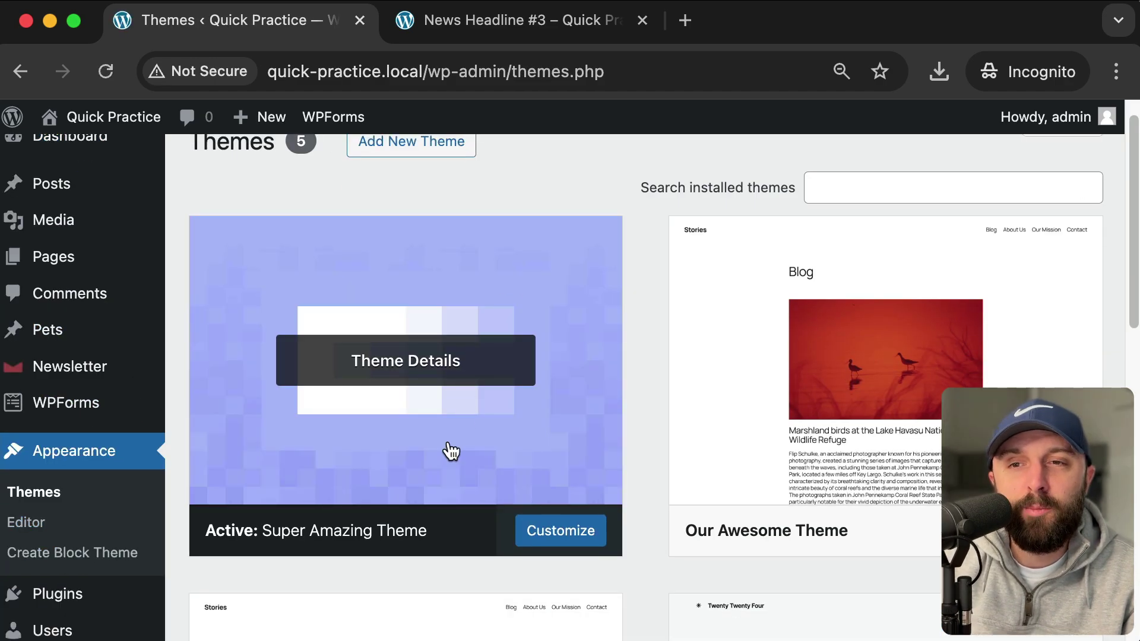
click(521, 527)
click(196, 490)
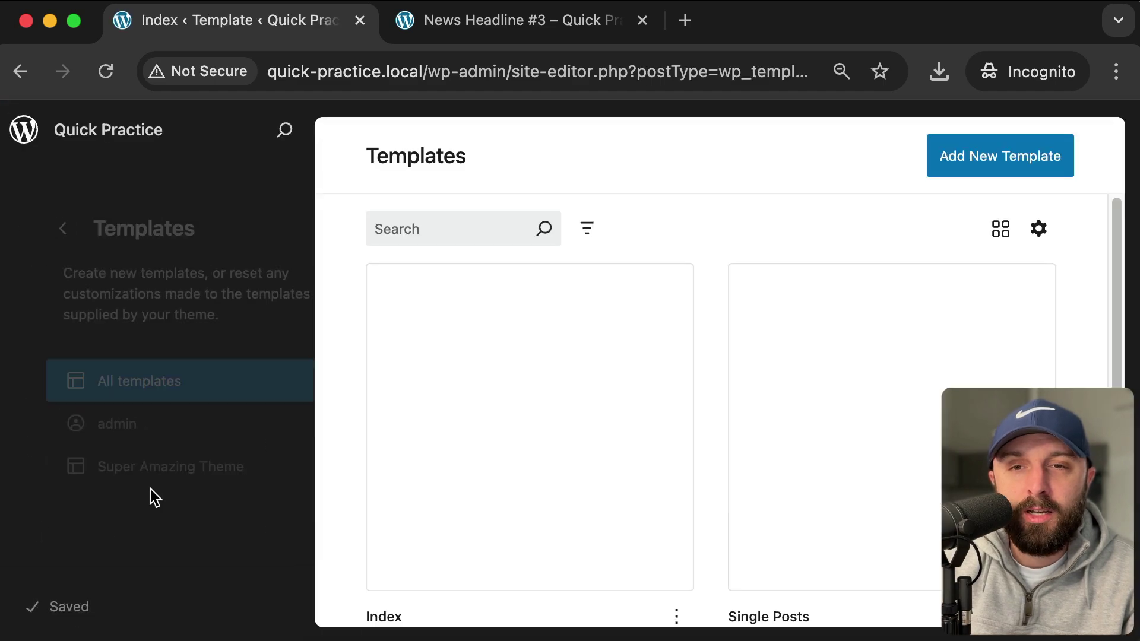
click(799, 425)
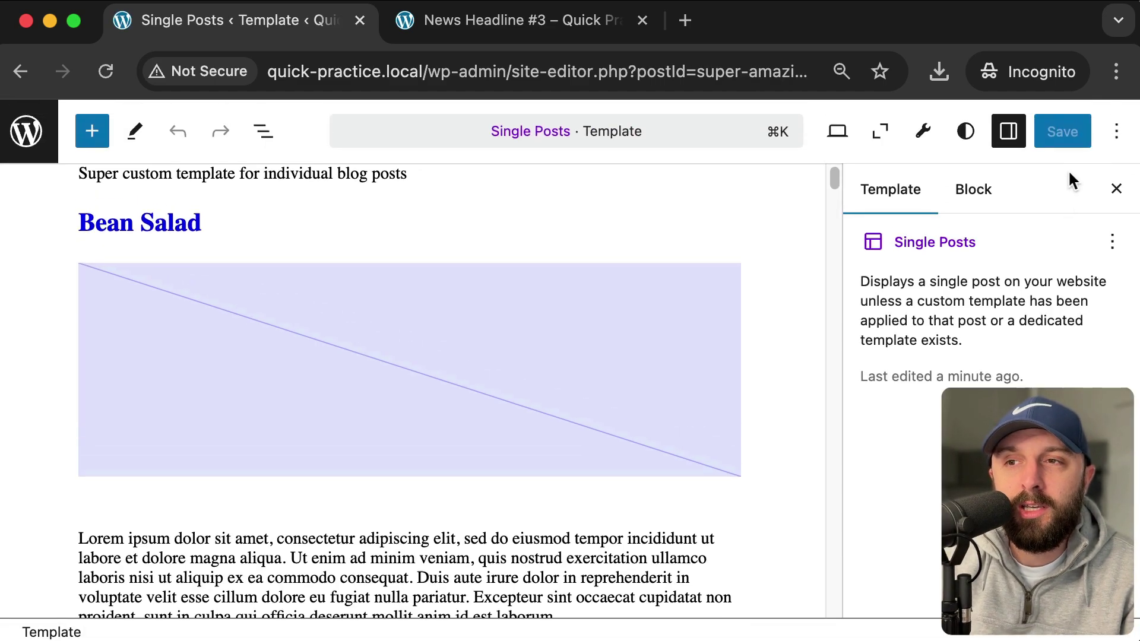
key(super+shift+4)
key(Escape)
click(1112, 133)
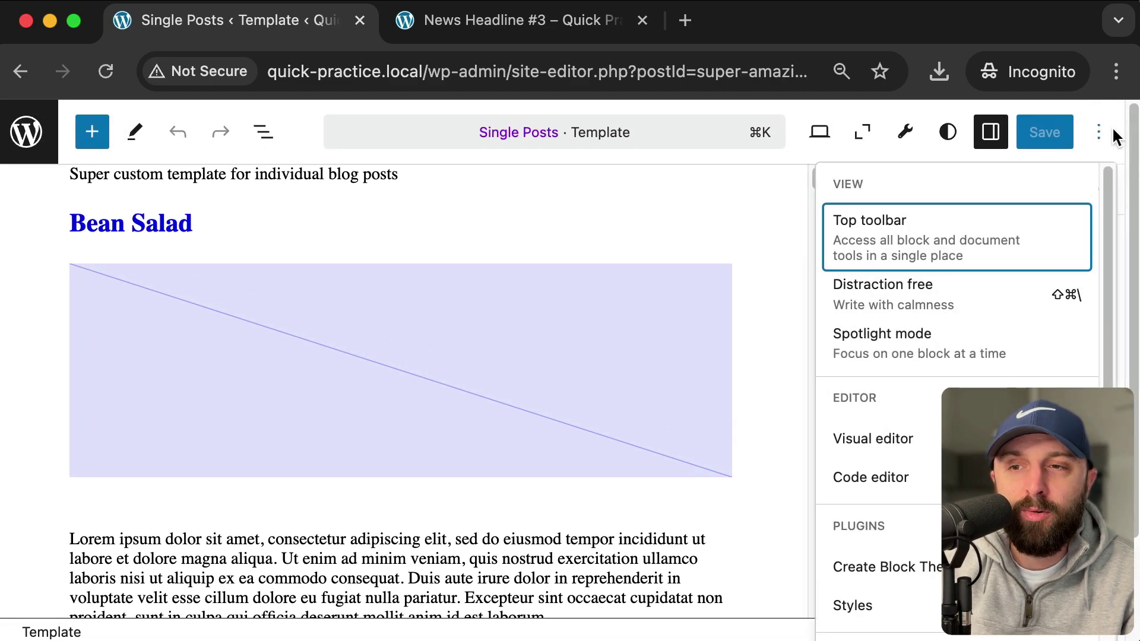
scroll(939, 420, down, 5)
click(28, 132)
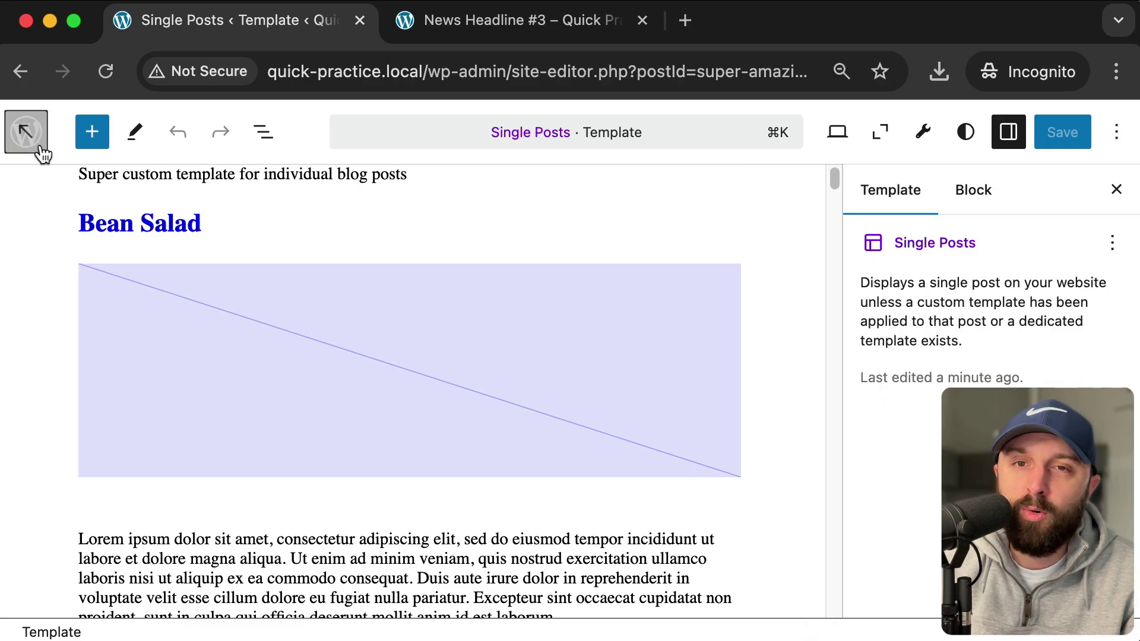
- Go back to the Dashboard and open Appearance > Create Block Theme to find the zip export
click(41, 147)
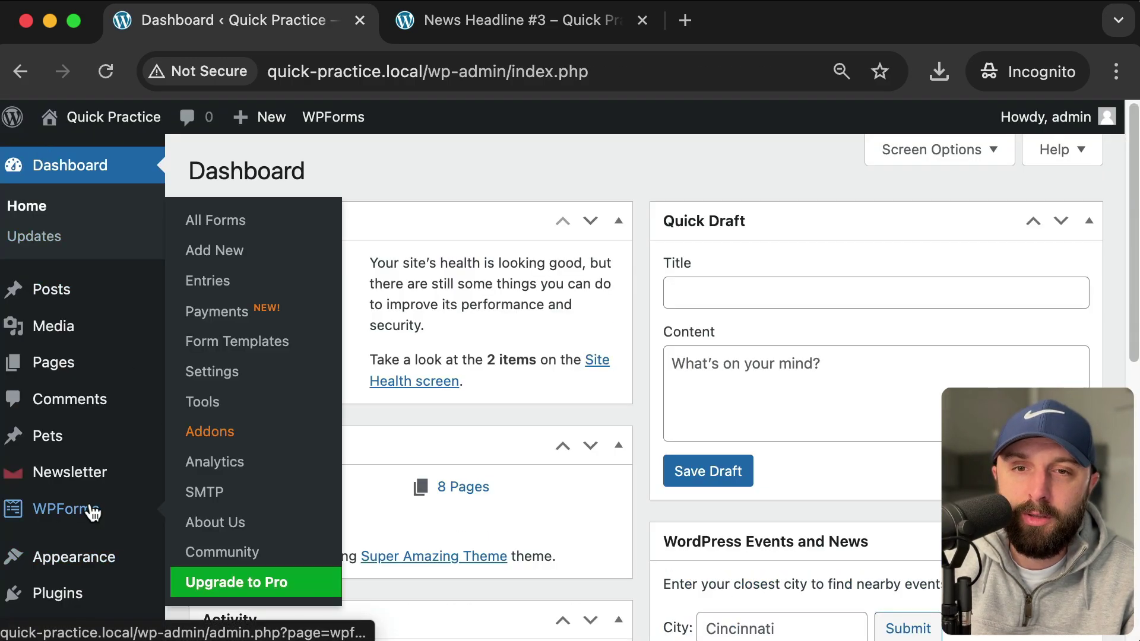
mouse_move(91, 440)
scroll(90, 441, down, 2)
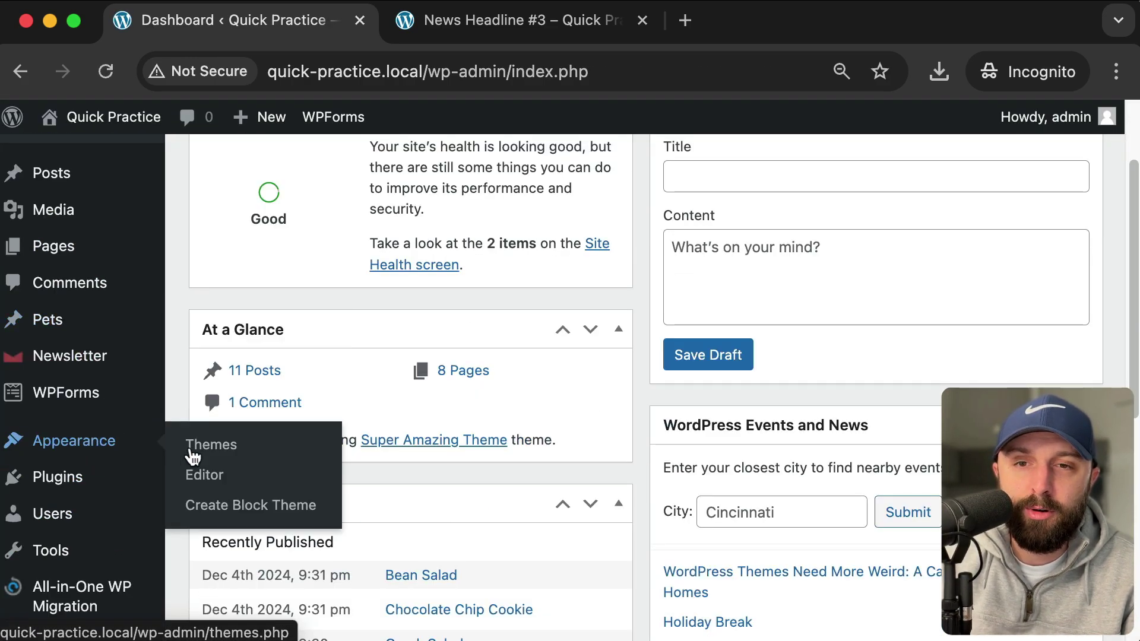
click(223, 517)
scroll(219, 507, down, 2)
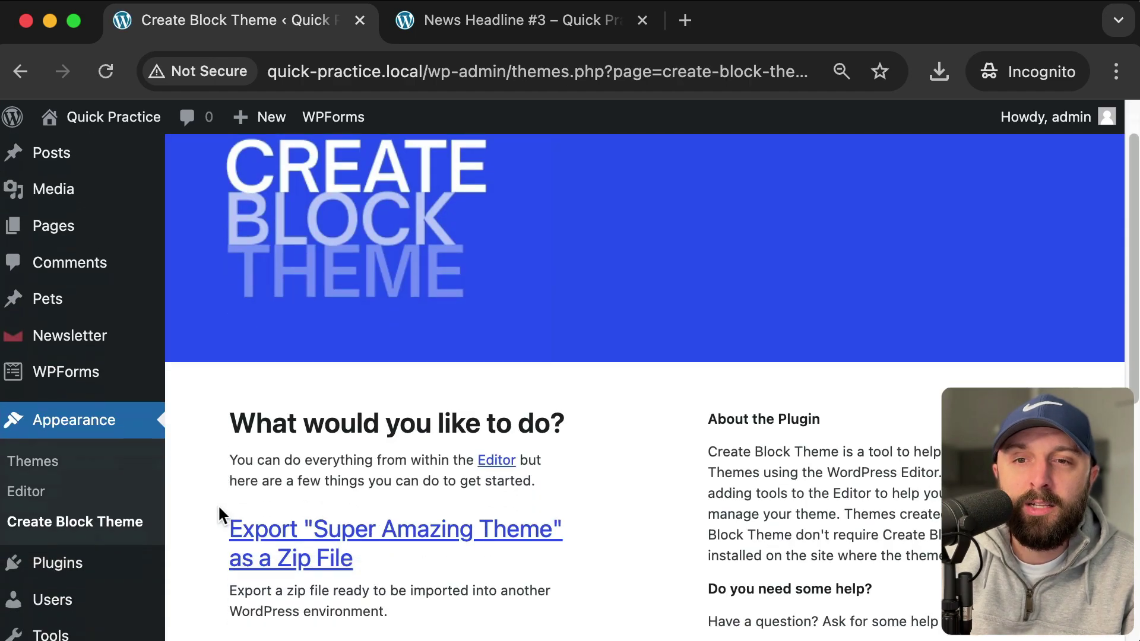
key(super+shift+4)
drag(206, 501, 431, 597)
scroll(455, 586, down, 1)
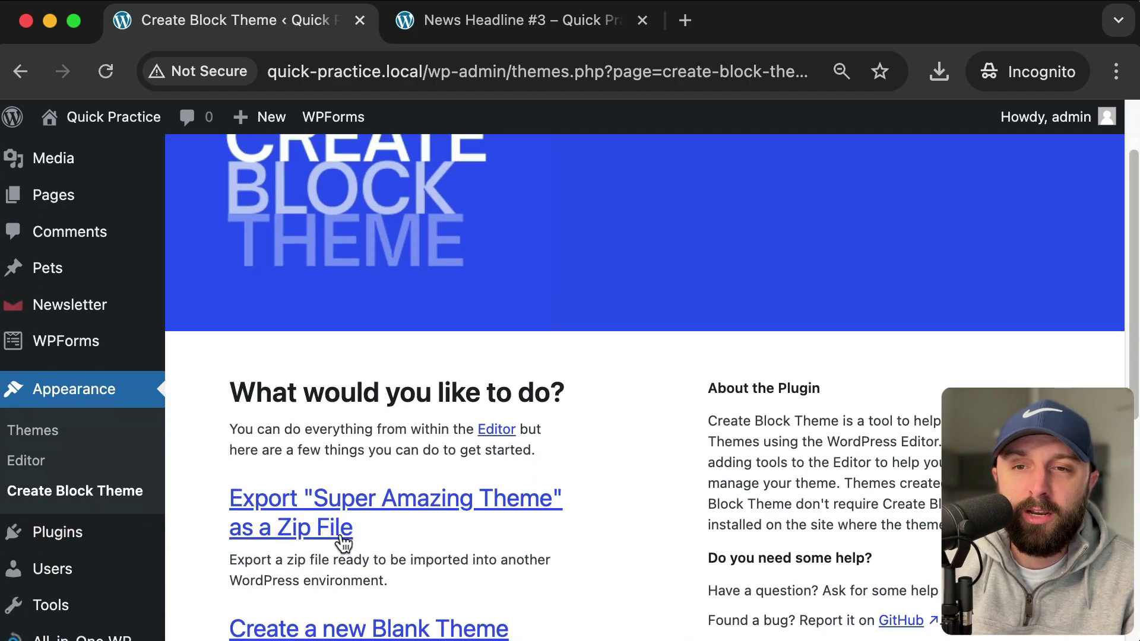
drag(211, 450, 396, 555)
- Scroll back to the top of the Create Block Theme page
scroll(644, 383, up, 3)
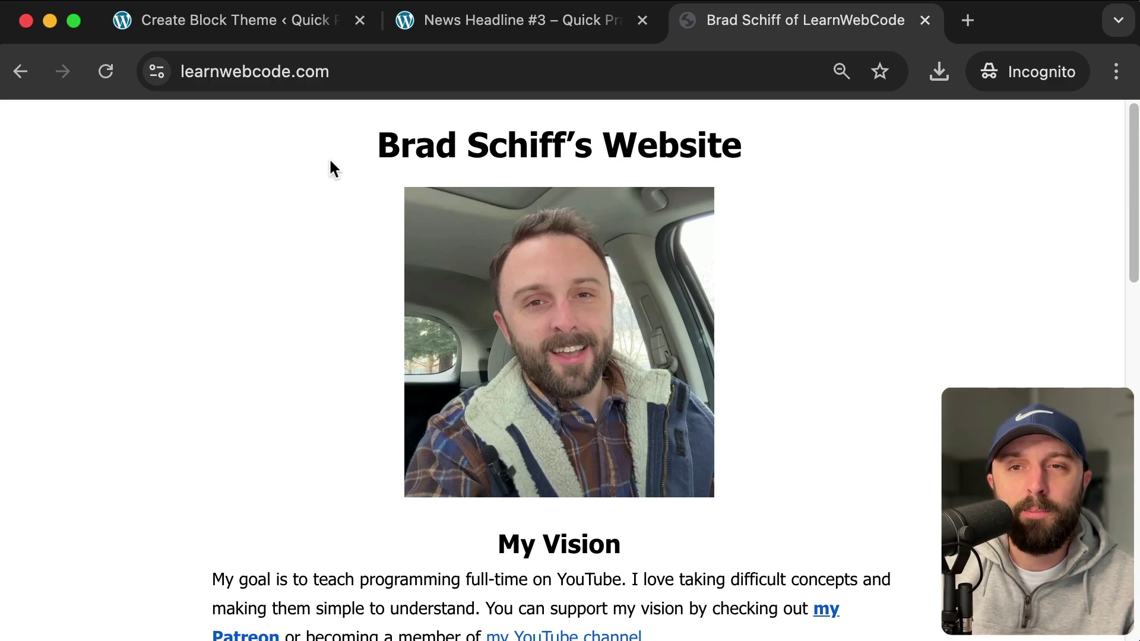
scroll(265, 201, down, 2)
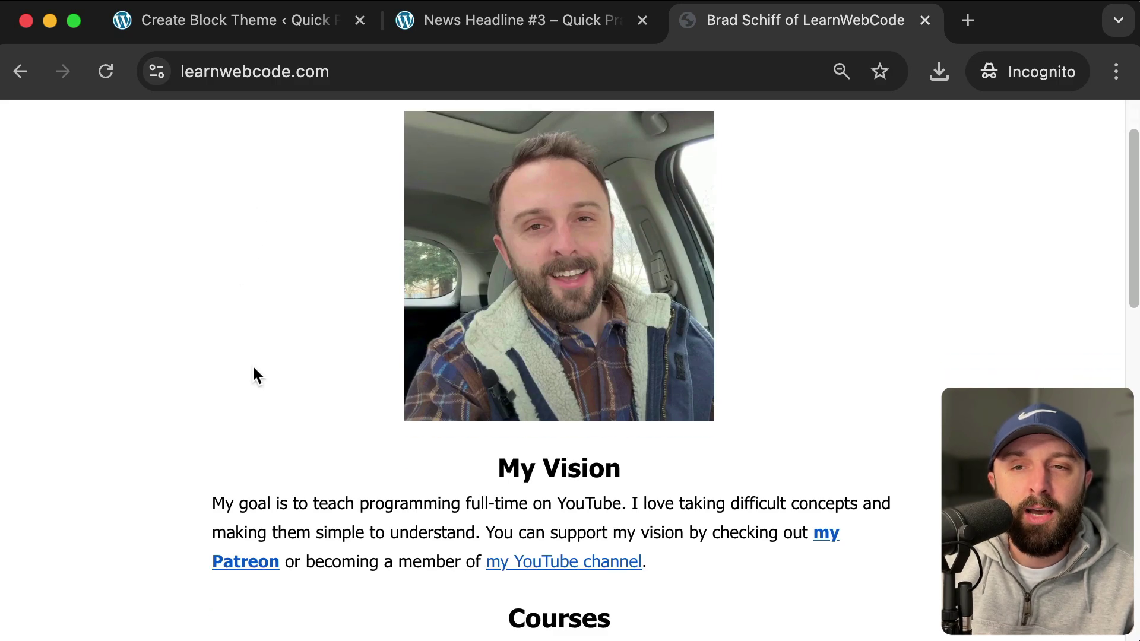
scroll(254, 374, down, 5)
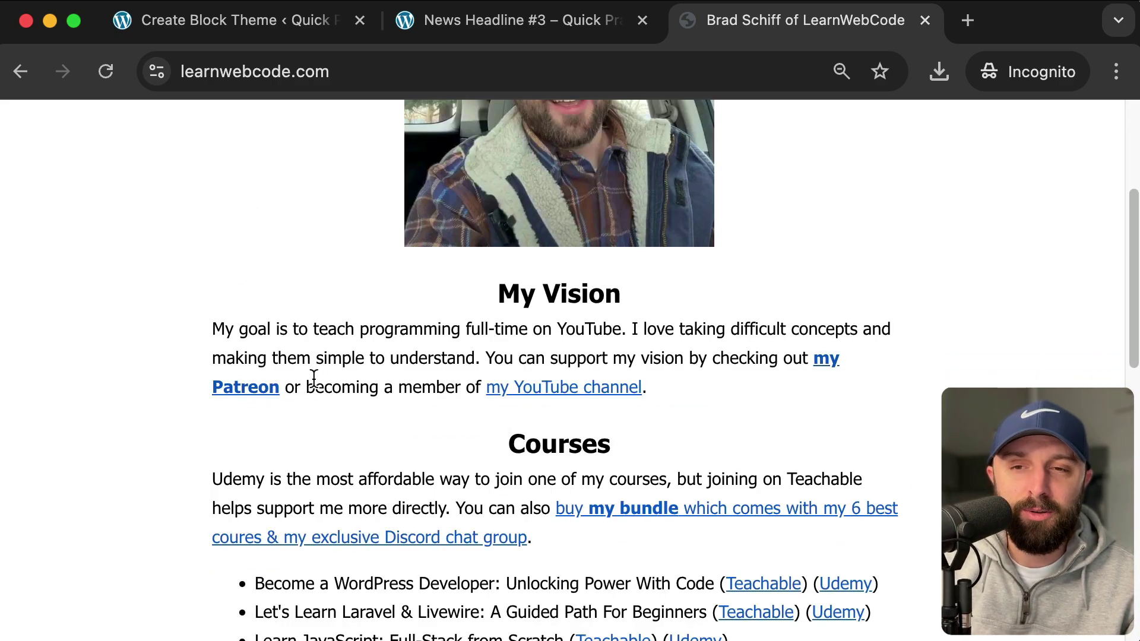
scroll(344, 361, down, 1)
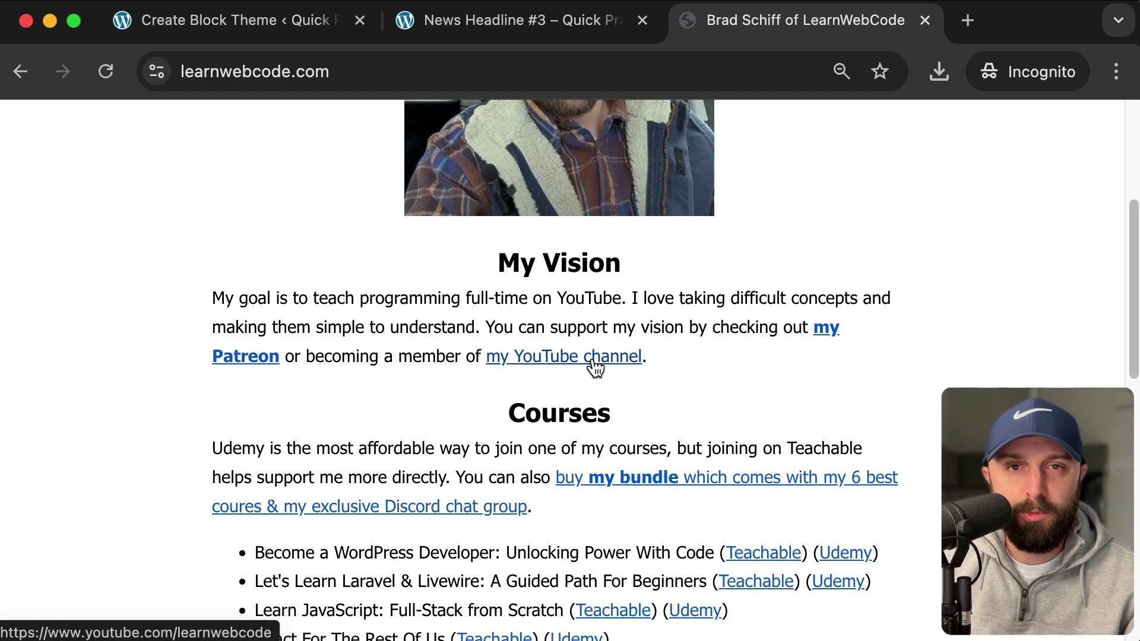
scroll(594, 367, down, 3)
drag(369, 320, 534, 377)
scroll(579, 395, down, 1)
scroll(579, 395, down, 2)
drag(266, 347, 369, 549)
click(373, 564)
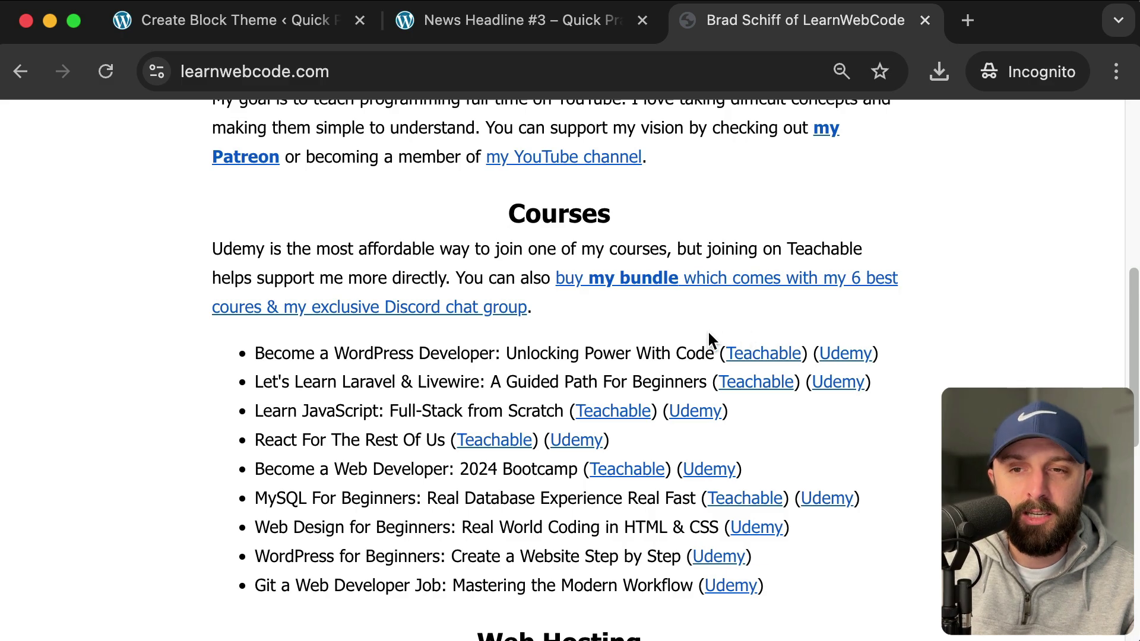
scroll(515, 351, down, 4)
drag(272, 452, 453, 498)
click(468, 497)
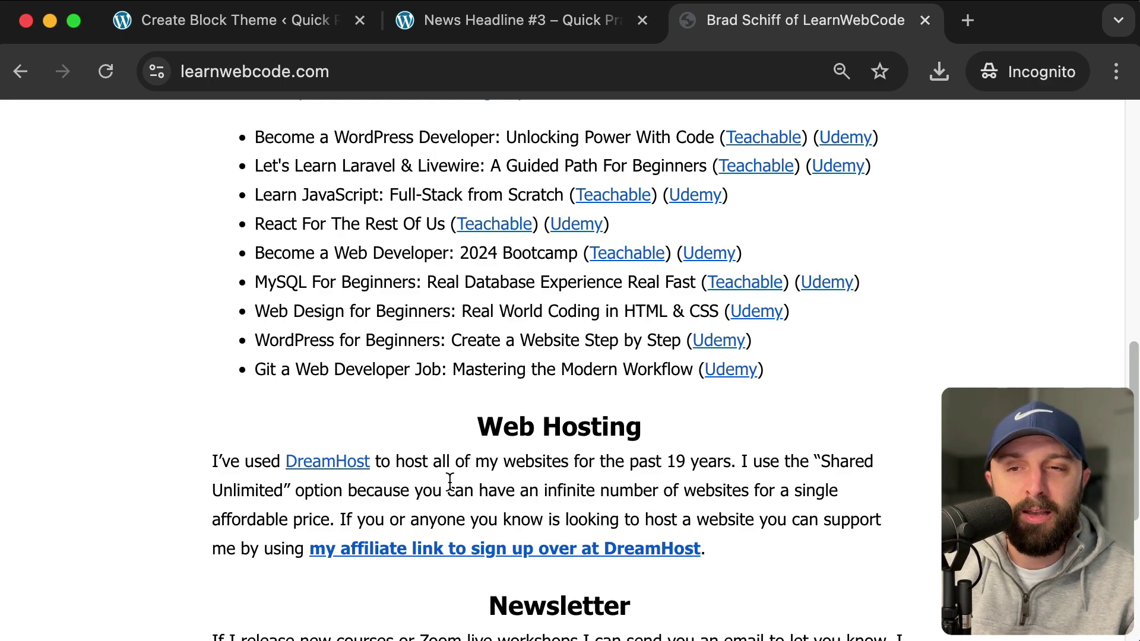
scroll(348, 464, down, 1)
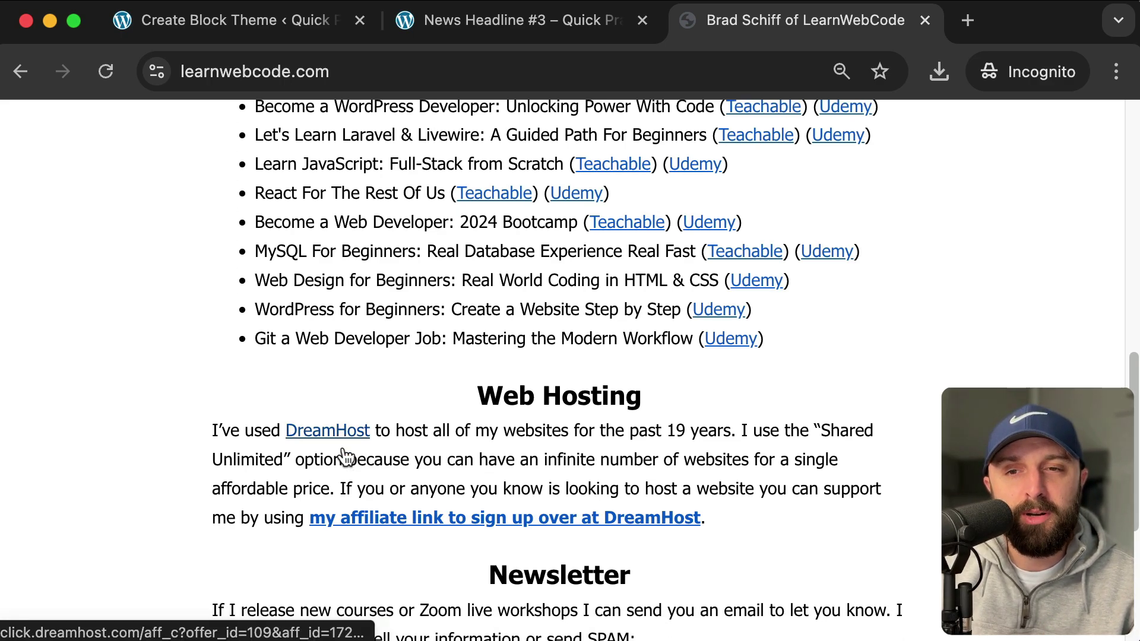
drag(651, 460, 348, 392)
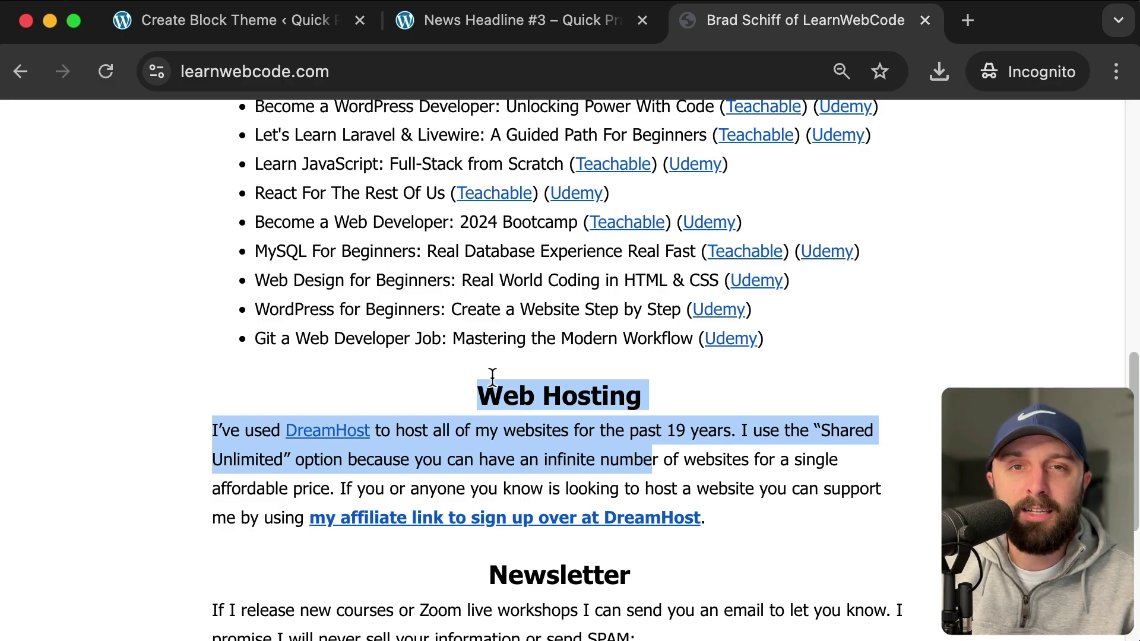
click(469, 382)
scroll(585, 432, down, 6)
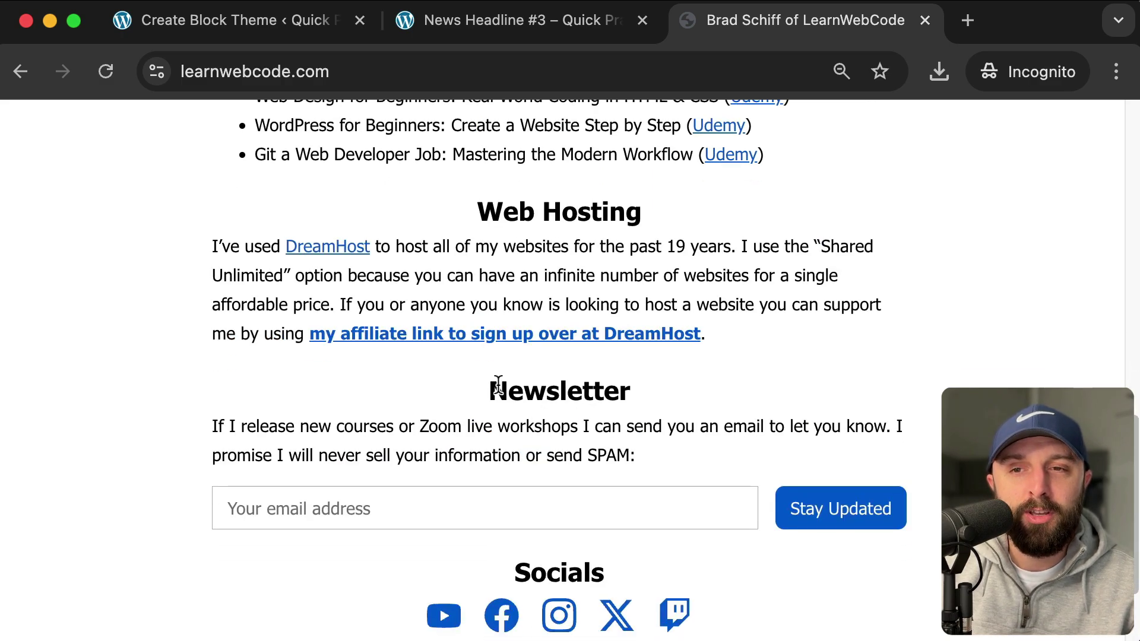
drag(508, 389, 631, 509)
scroll(631, 509, down, 1)
scroll(631, 512, down, 2)
click(654, 511)
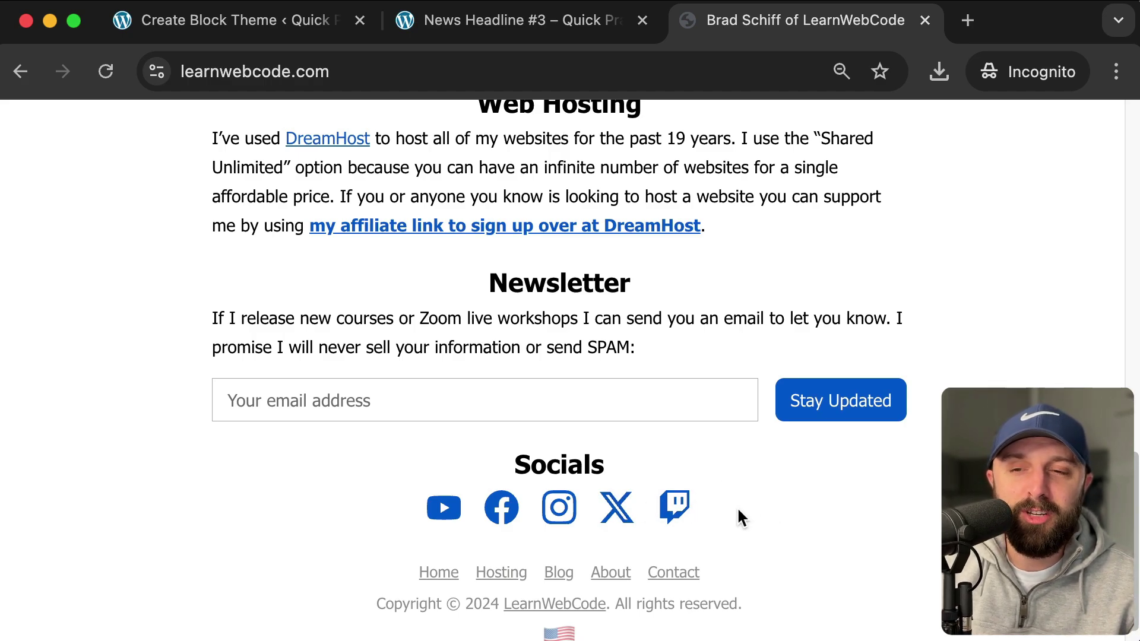
scroll(738, 510, down, 1)
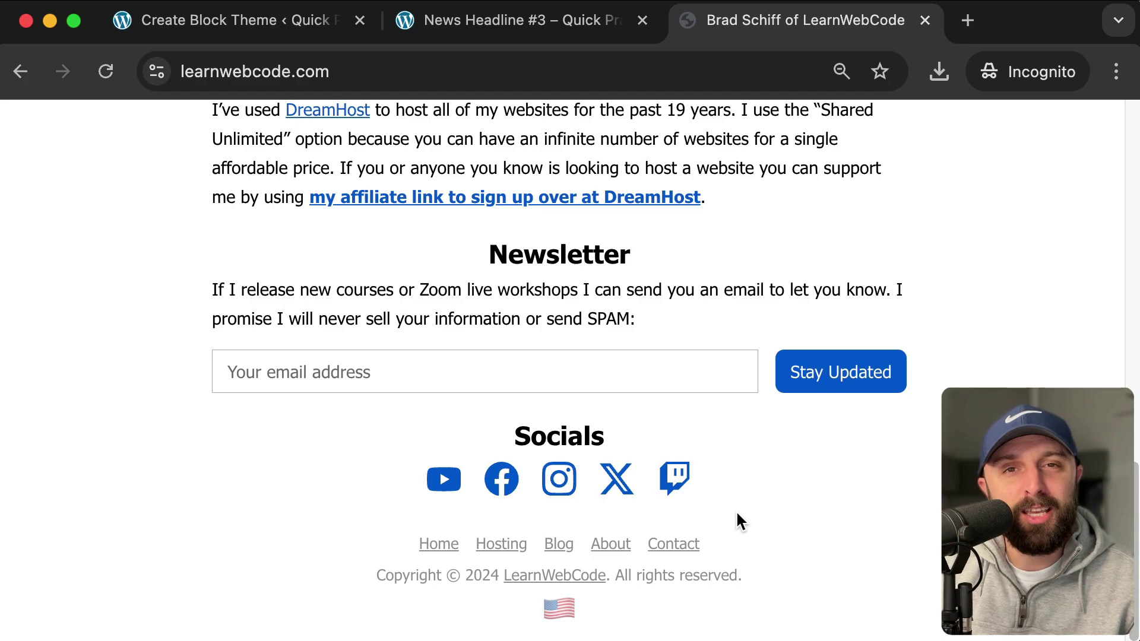